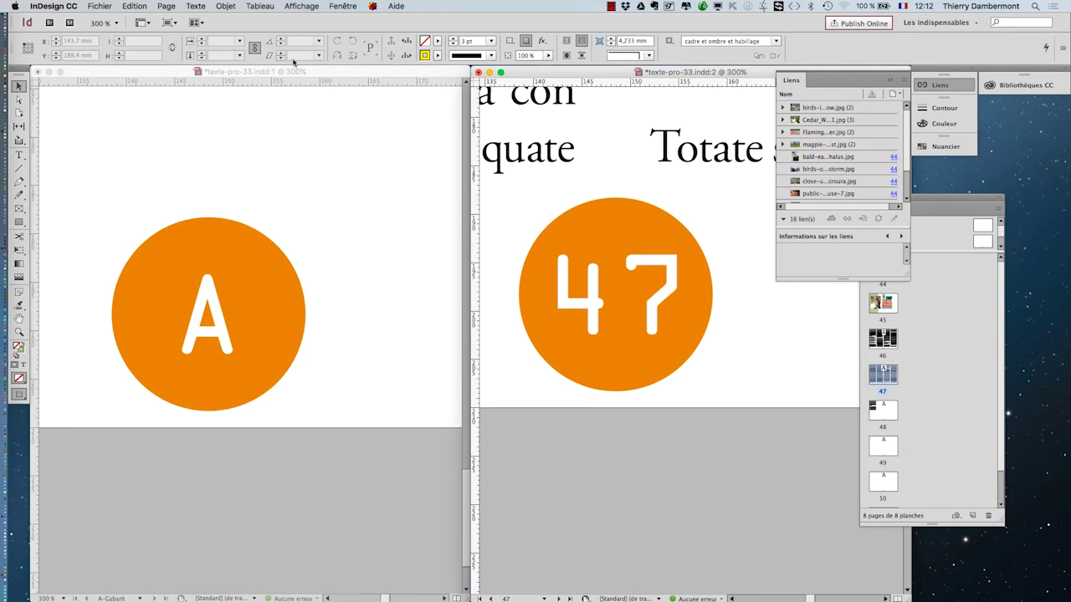
- Select the orange page-number circle on the master page and display the character formatting options beside it
left_click(239, 72)
left_click(251, 281)
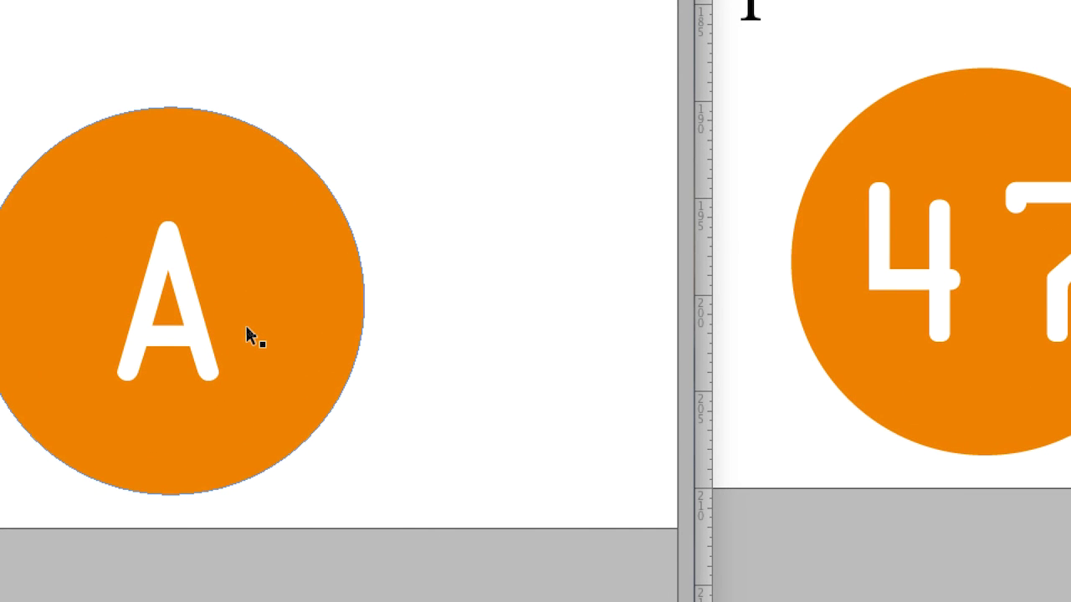
left_click(245, 323)
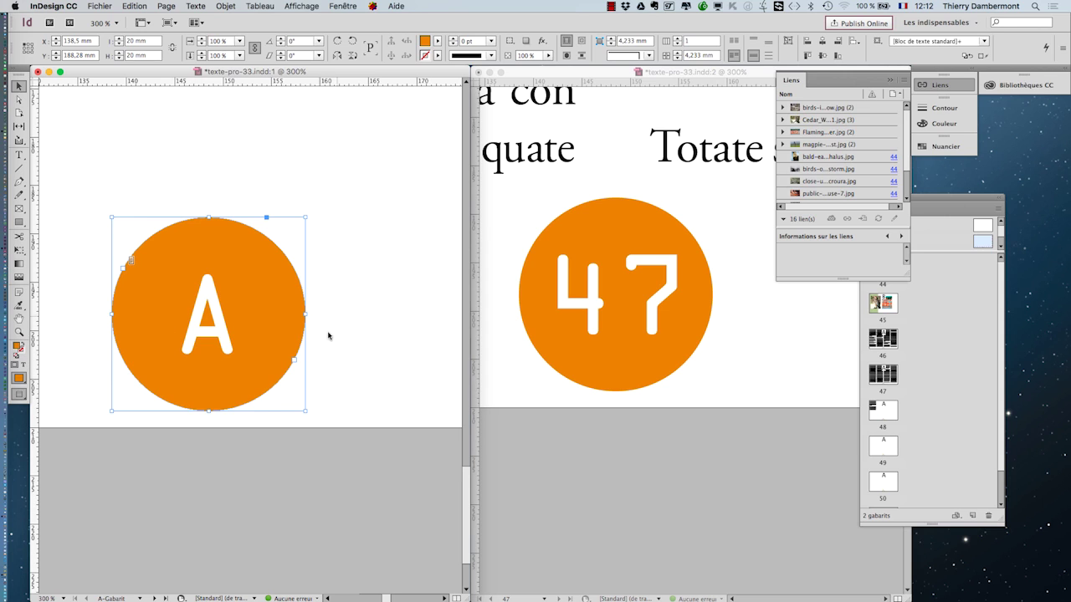
left_click(192, 5)
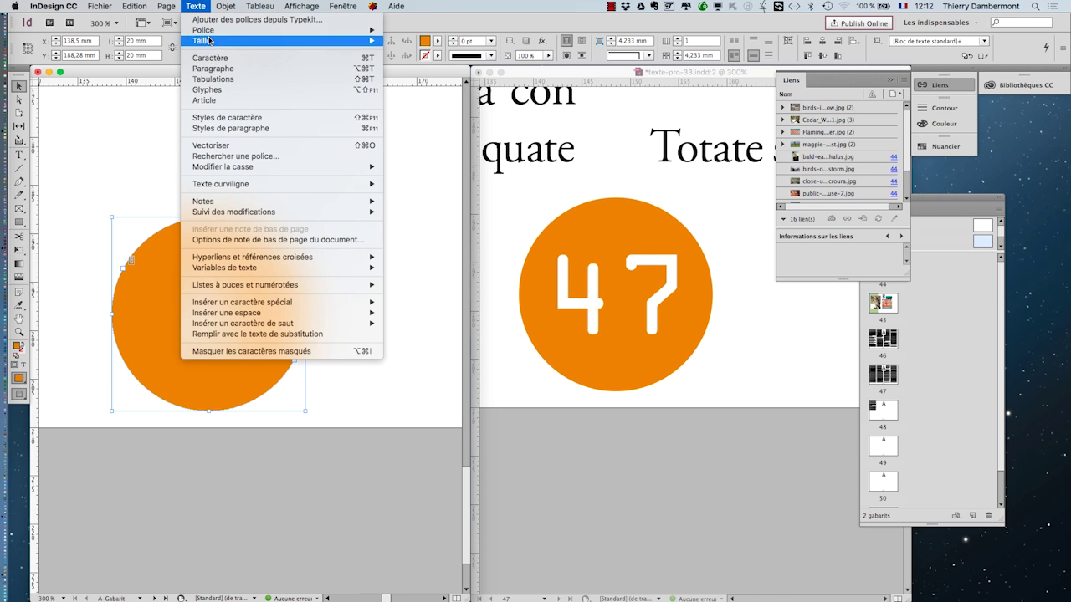
left_click(211, 54)
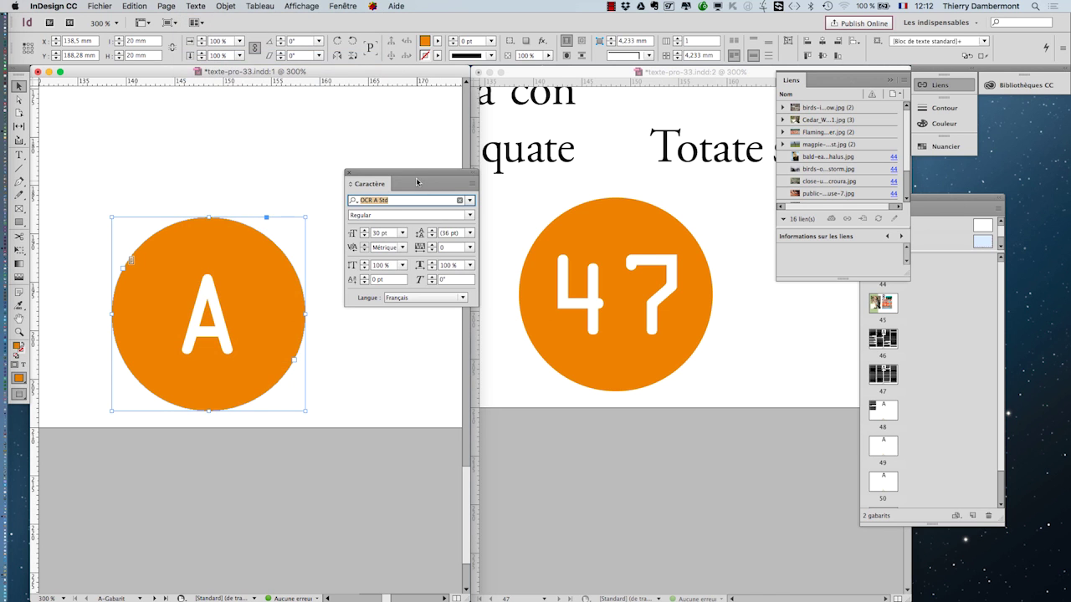
left_click_drag(414, 176, 397, 266)
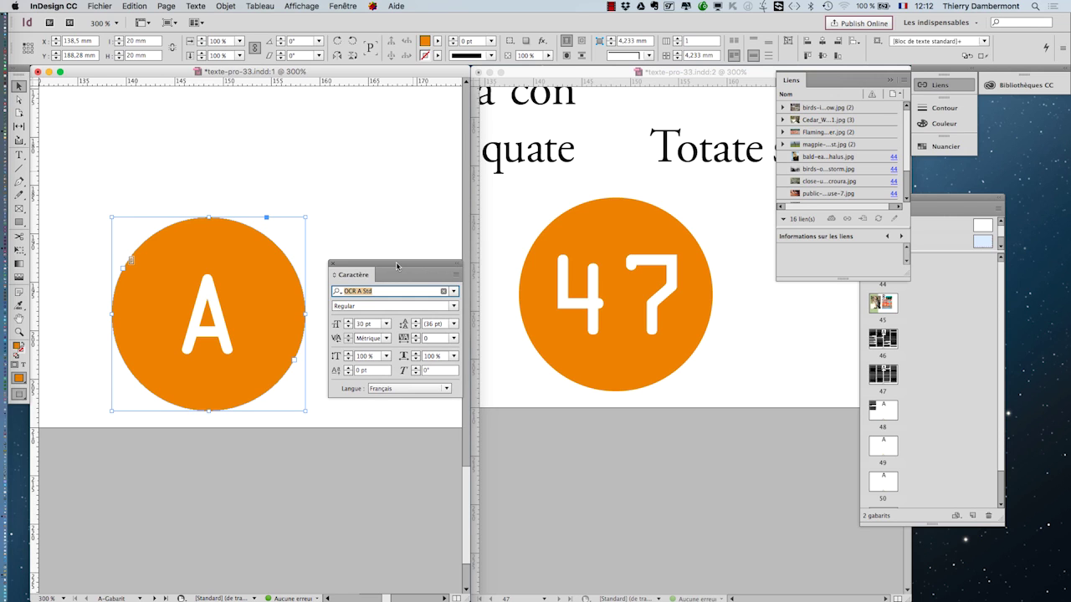
- Try a series of alternative fonts on the page number in the master circle, stopping at Party LET
left_click(403, 292)
key("Down")
key("Down")
key("Down")
key("Down")
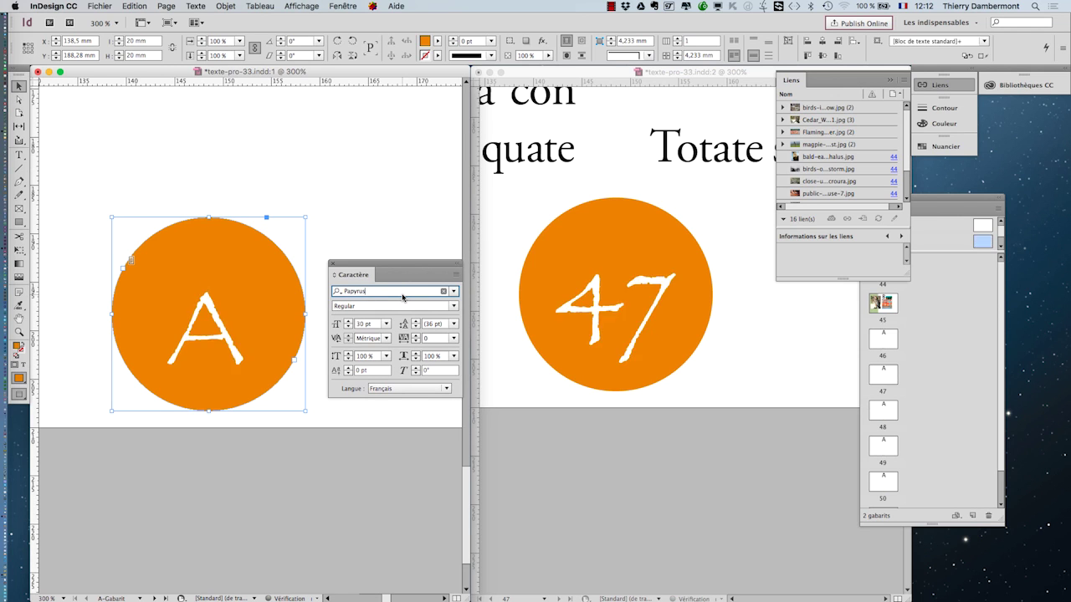
key("Down")
key("Down")
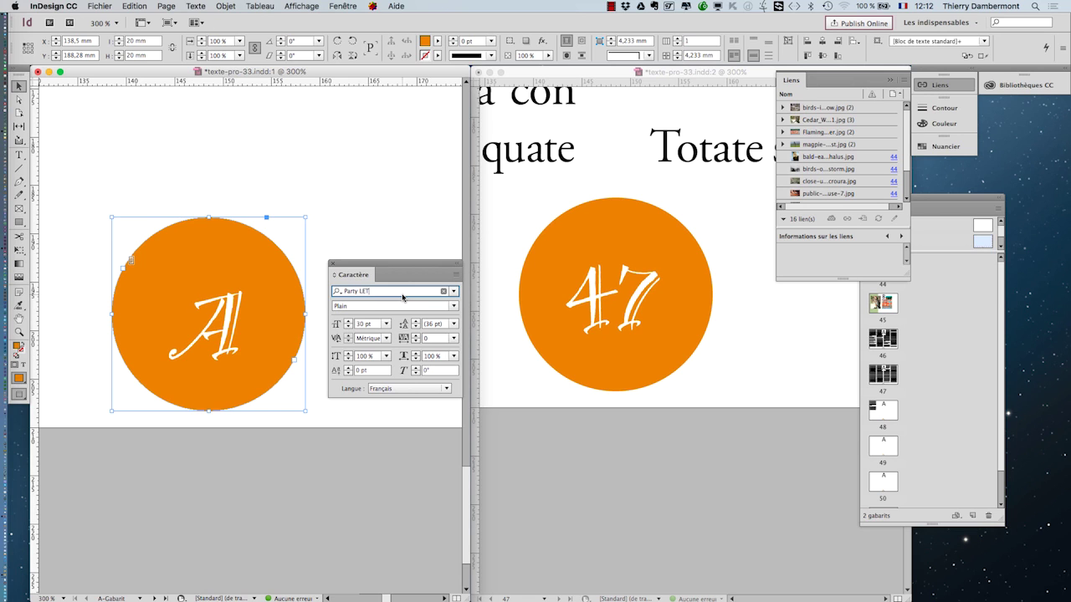
- Enlarge the page number in the master circle to 50 pt and reduce it to 40 pt
left_click(348, 321, "shift")
left_click(349, 321, "shift")
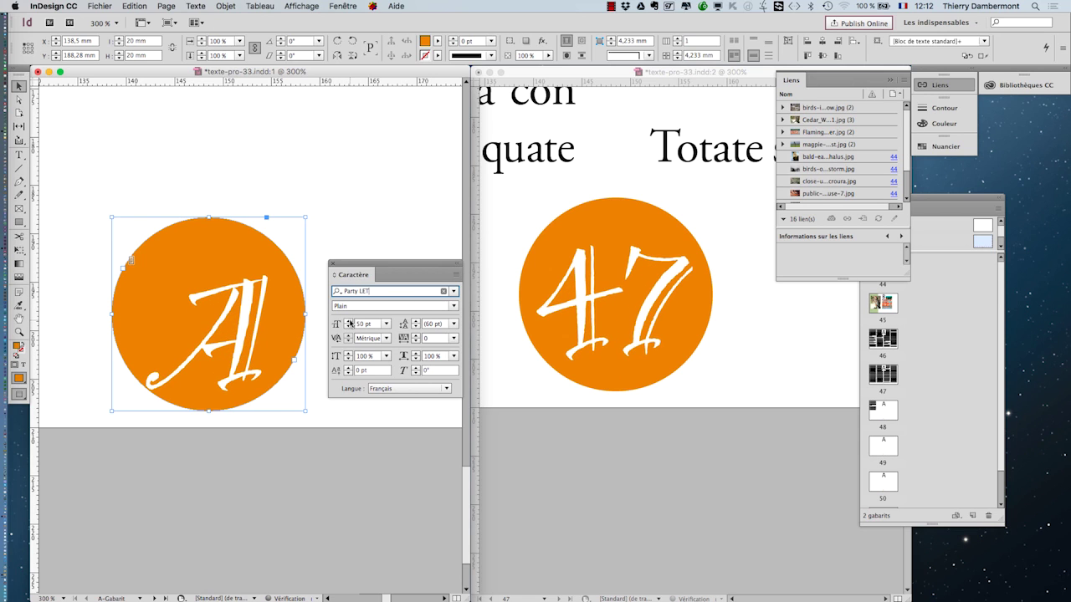
left_click(348, 327, "shift")
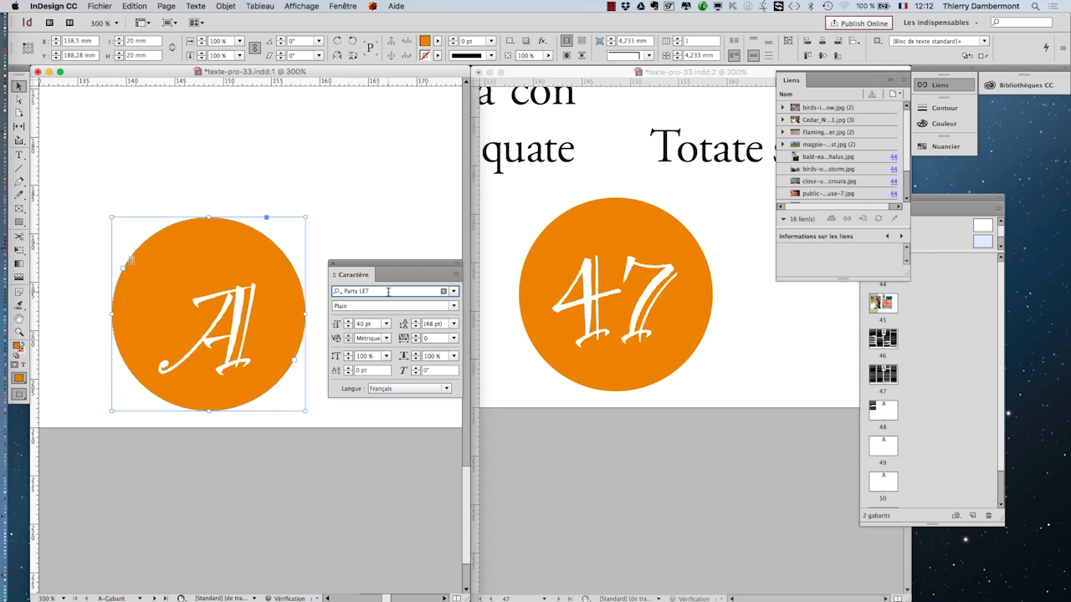
- Go through further fonts for the page number in the master circle and settle on Shree Devanagari 714
key("Down")
key("Down")
key("Down")
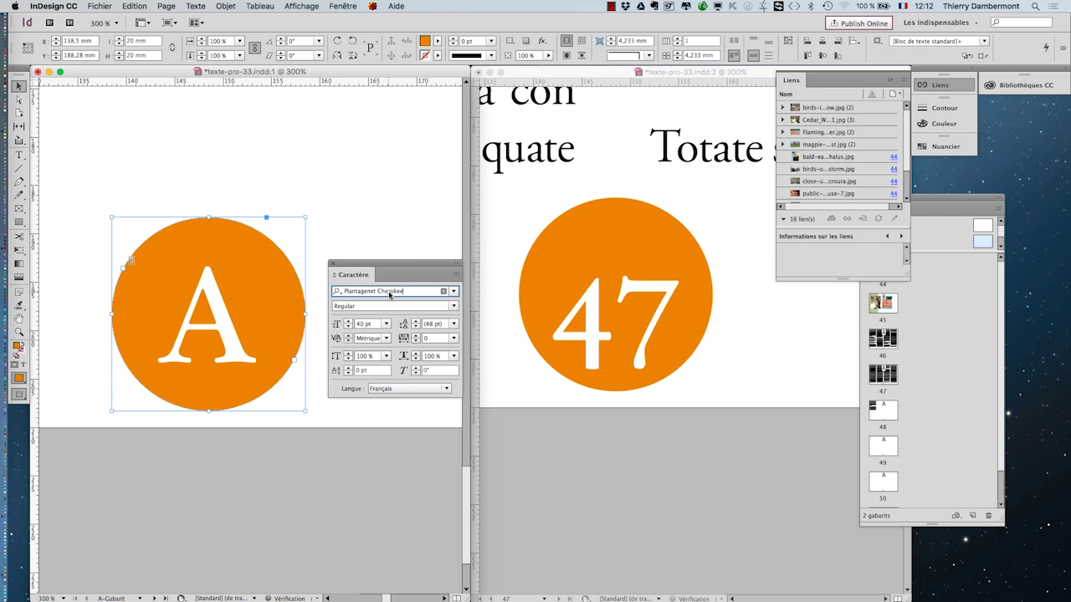
key("Down")
key("Down")
key("Down")
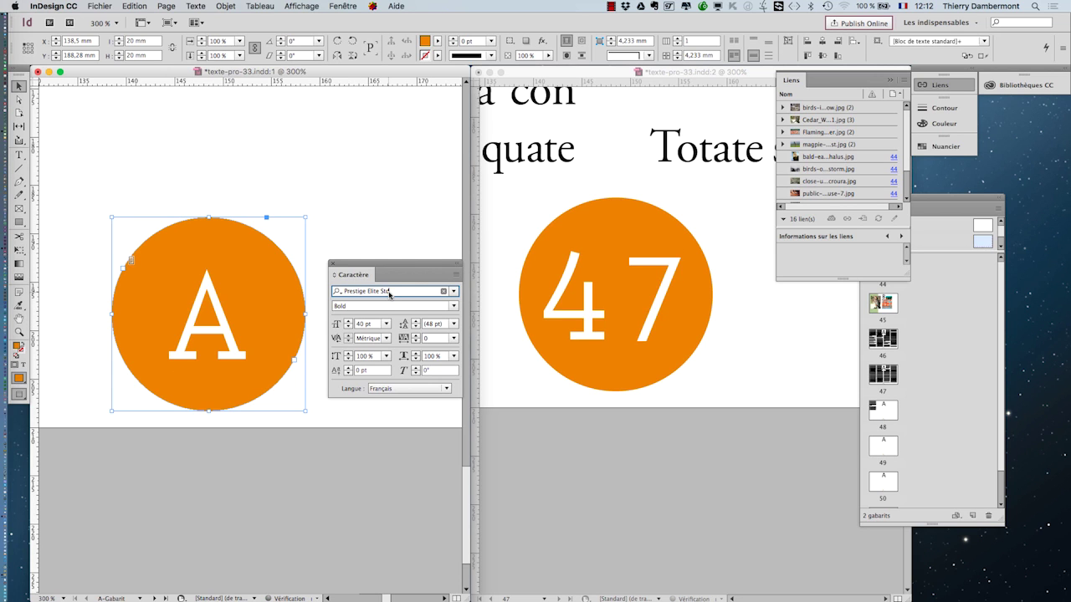
key("Down")
key("Down")
key("Down")
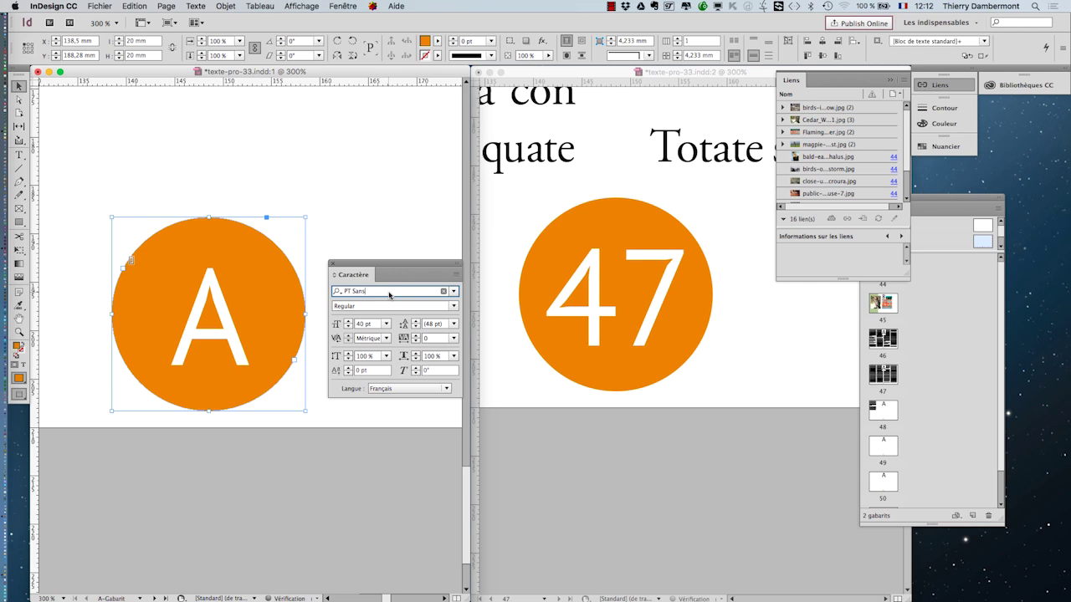
key("Down")
key("Down")
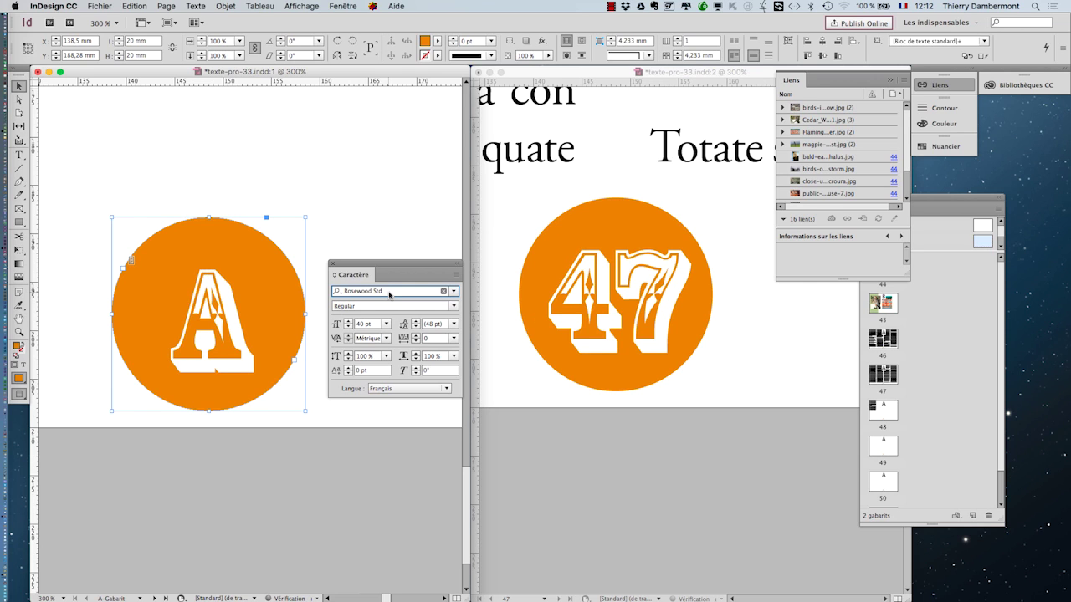
key("Down")
key("Down")
key("Down")
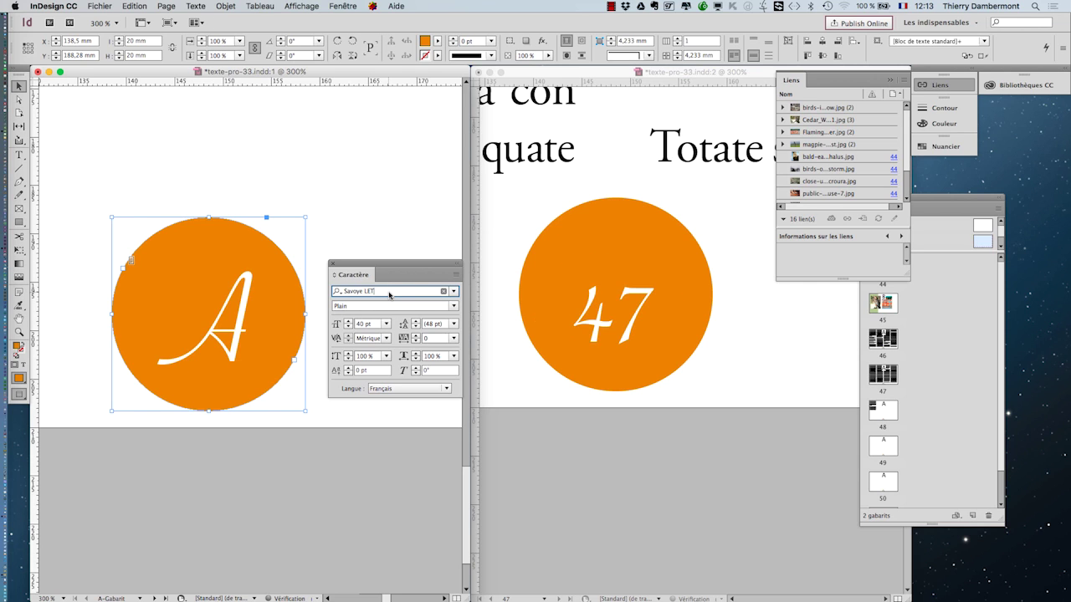
key("Down")
key("Down")
key("Down")
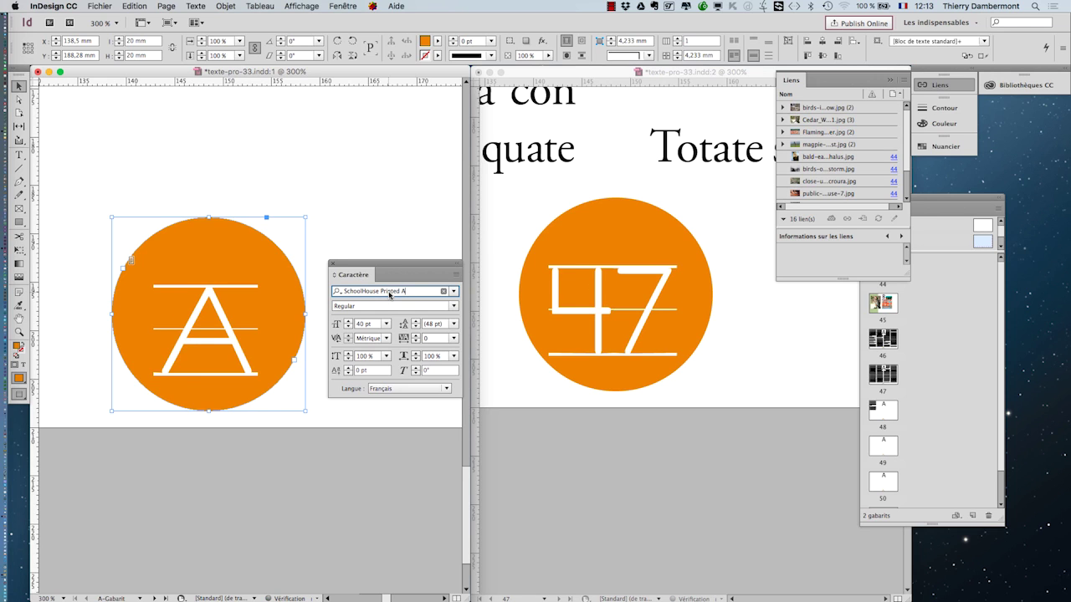
key("Down")
key("Down")
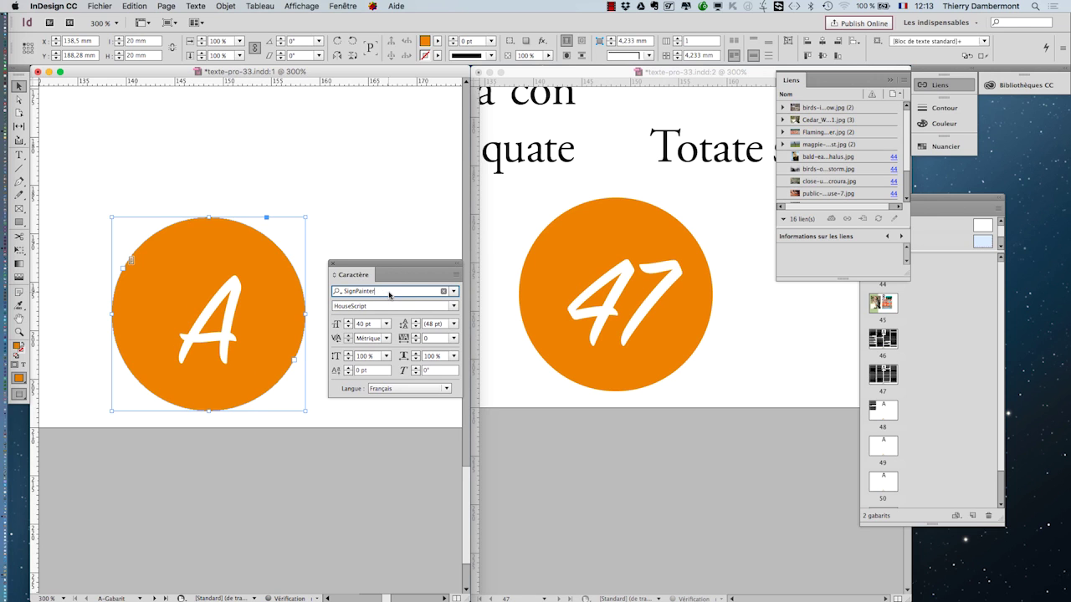
key("Down")
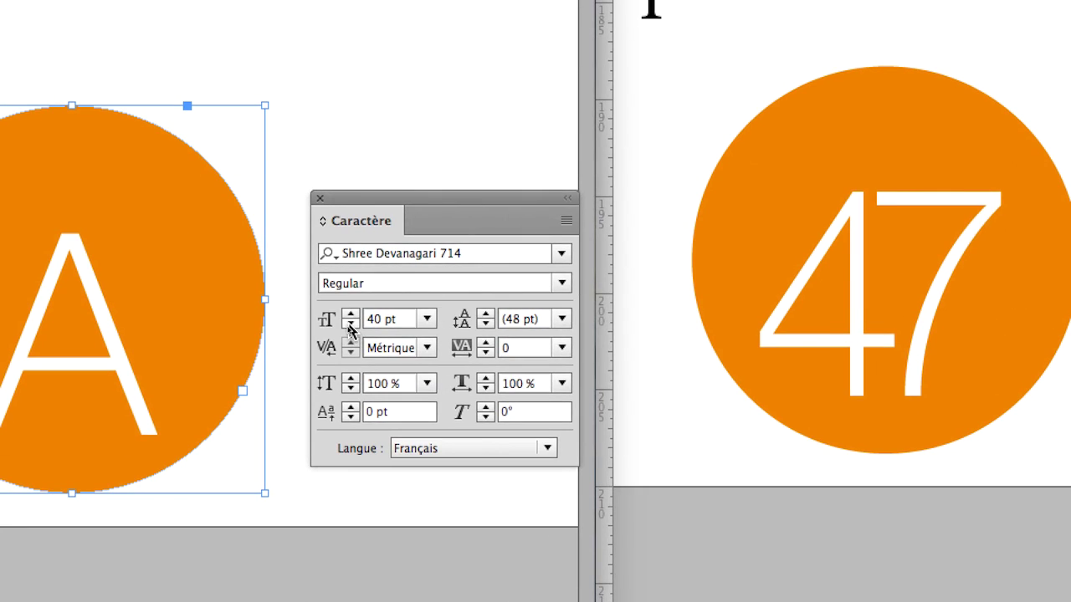
- Reduce the page number's font size to 30 pt and raise it point by point to 40 pt
left_click(349, 324)
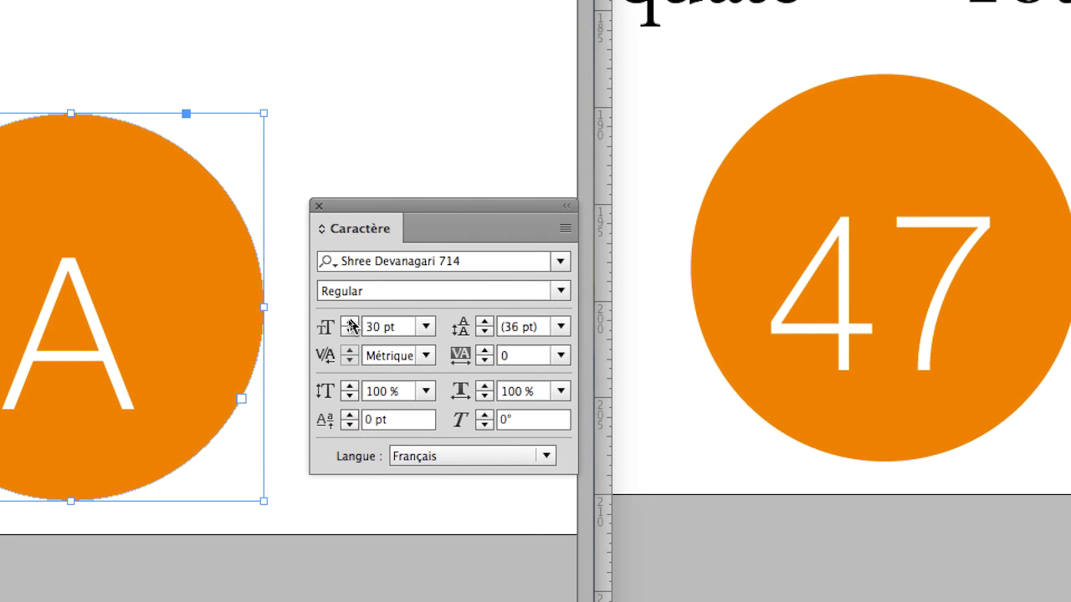
left_click(349, 322)
left_click(349, 322)
left_click(350, 322)
left_click(350, 322)
left_click(349, 322)
left_click(349, 322)
left_click(350, 322)
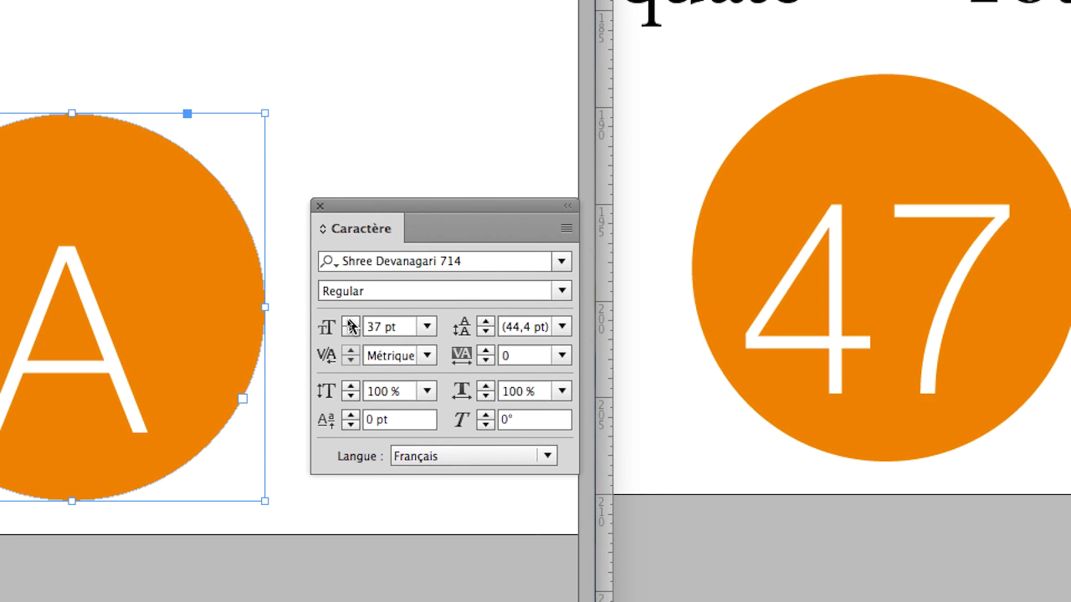
left_click(349, 322)
left_click(350, 322)
left_click(349, 321)
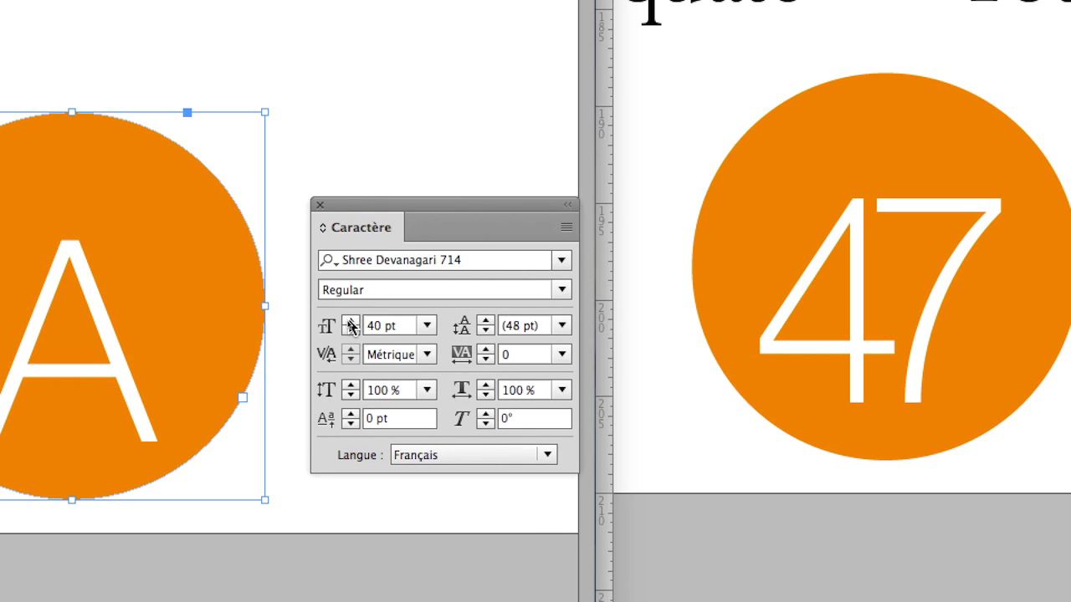
- Lower the font size of the page number in the master circle gradually to 32 pt
left_click(349, 331)
left_click(349, 330)
left_click(349, 330)
left_click(350, 330)
left_click(350, 330)
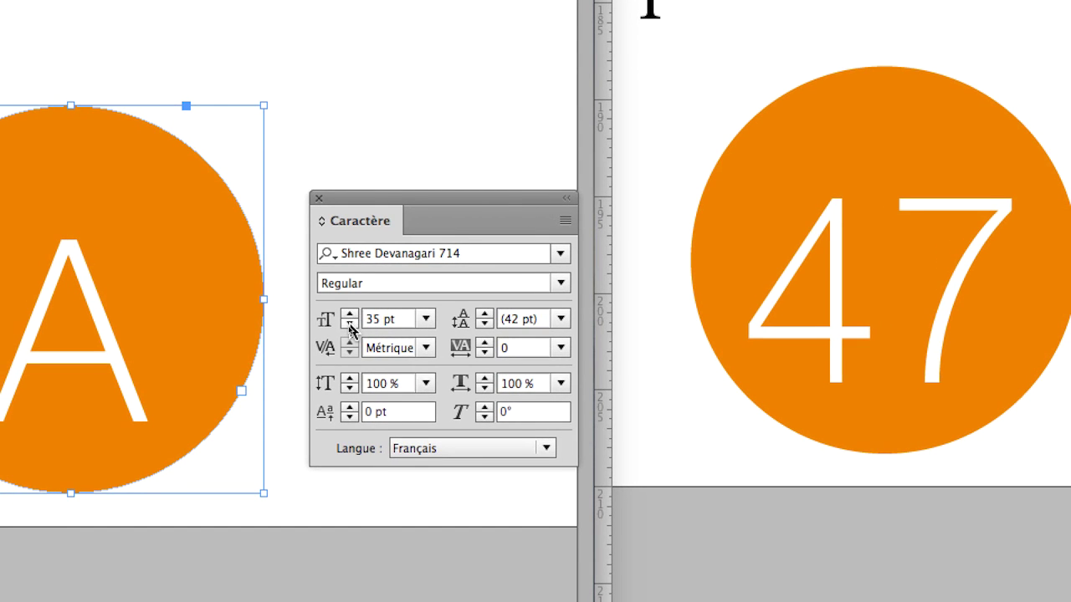
left_click(350, 330)
left_click(349, 331)
left_click(350, 331)
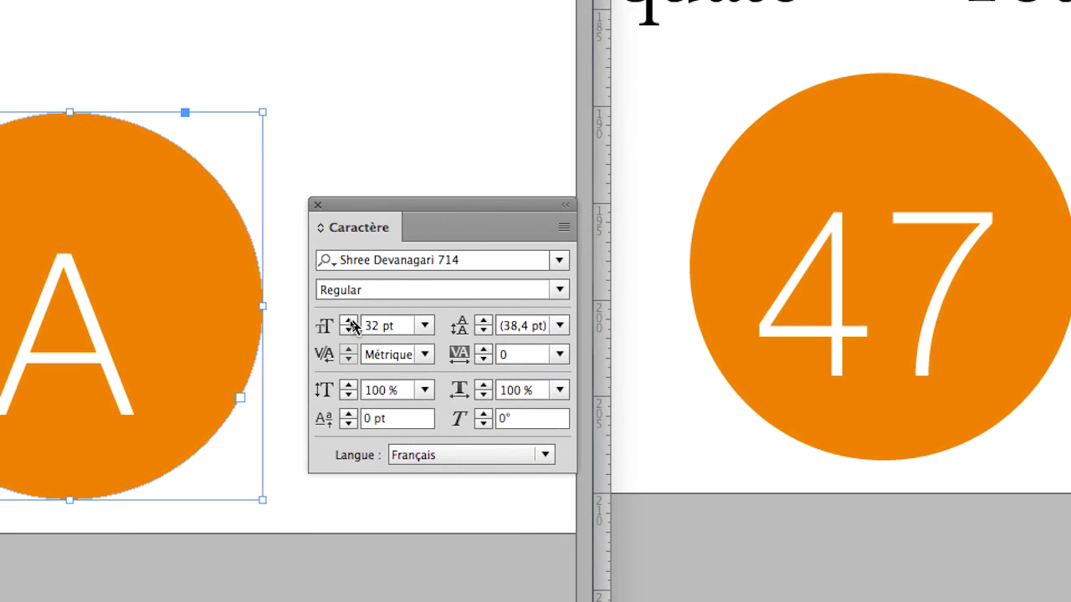
- Increase the page number's font size point by point to 45 pt to test how the two digits fit the circle
left_click(348, 321)
left_click(349, 321)
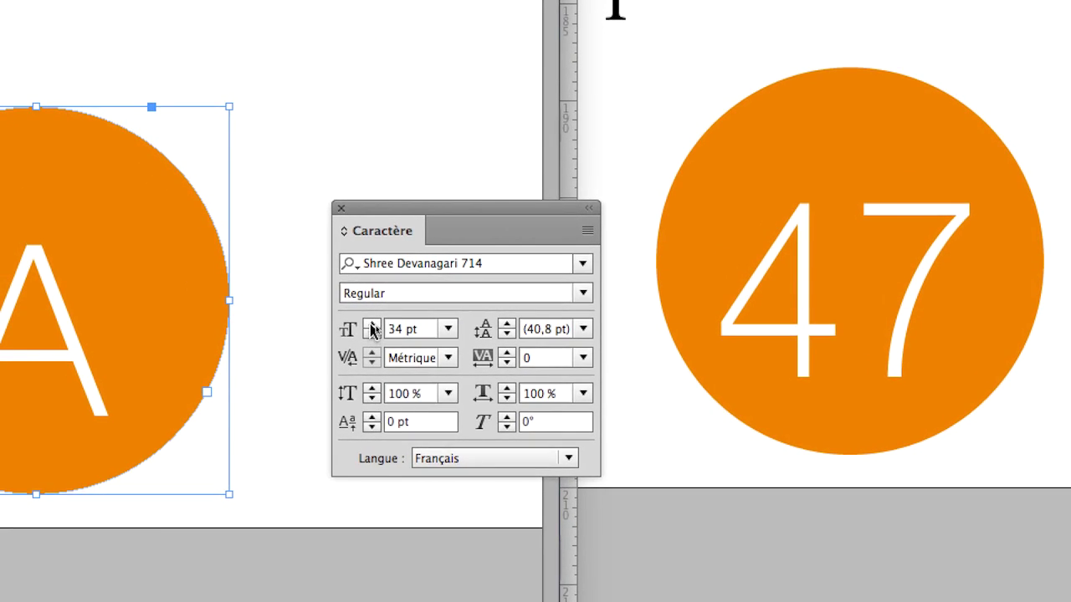
left_click(371, 324)
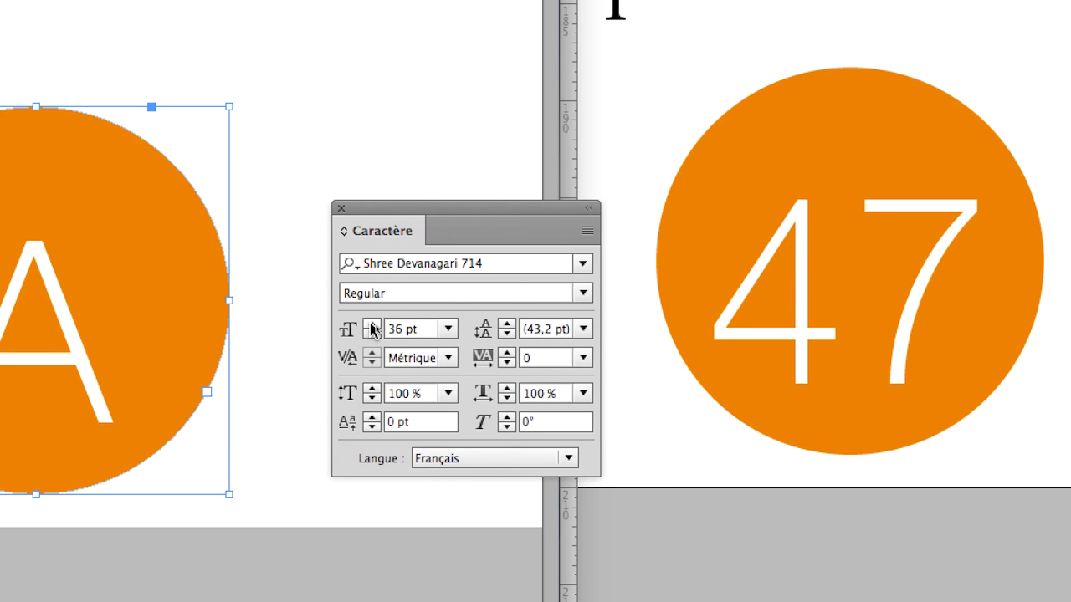
left_click(371, 324)
left_click(371, 324)
left_click(371, 325)
double_click(371, 324)
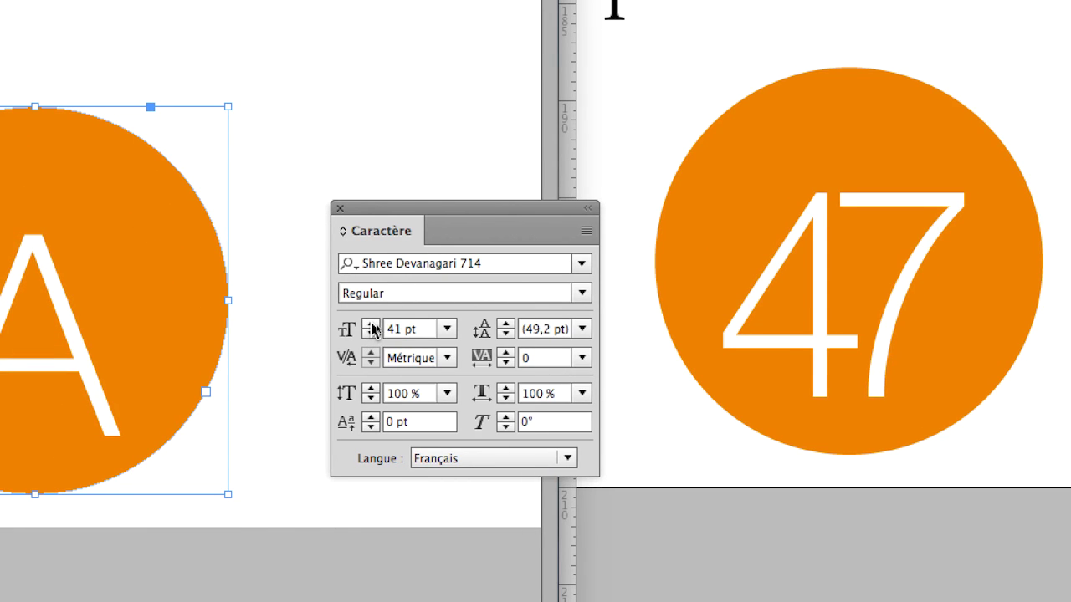
left_click(372, 324)
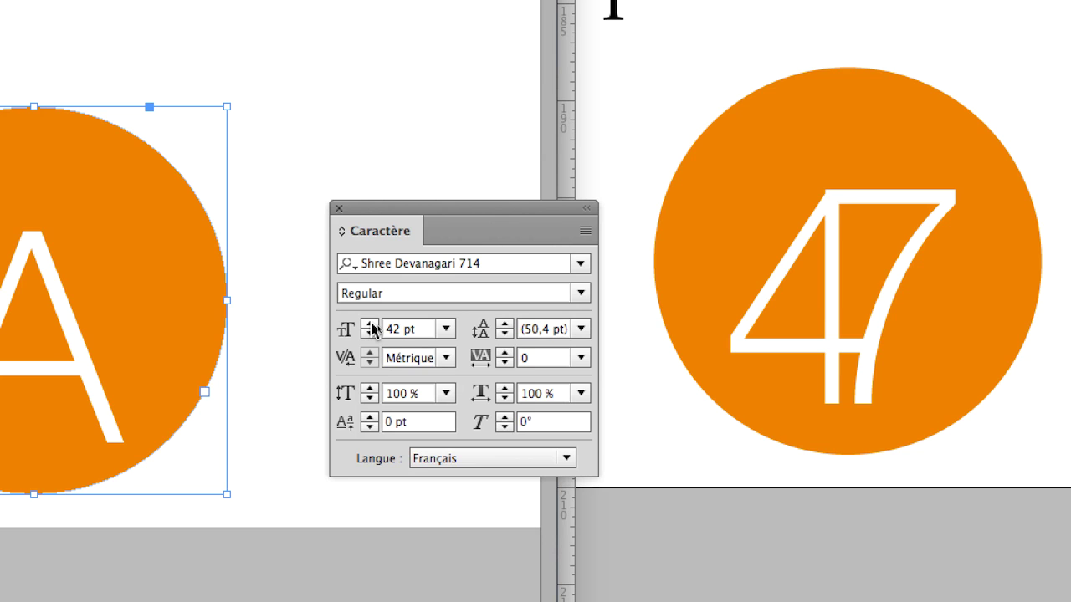
left_click(371, 325)
left_click(371, 324)
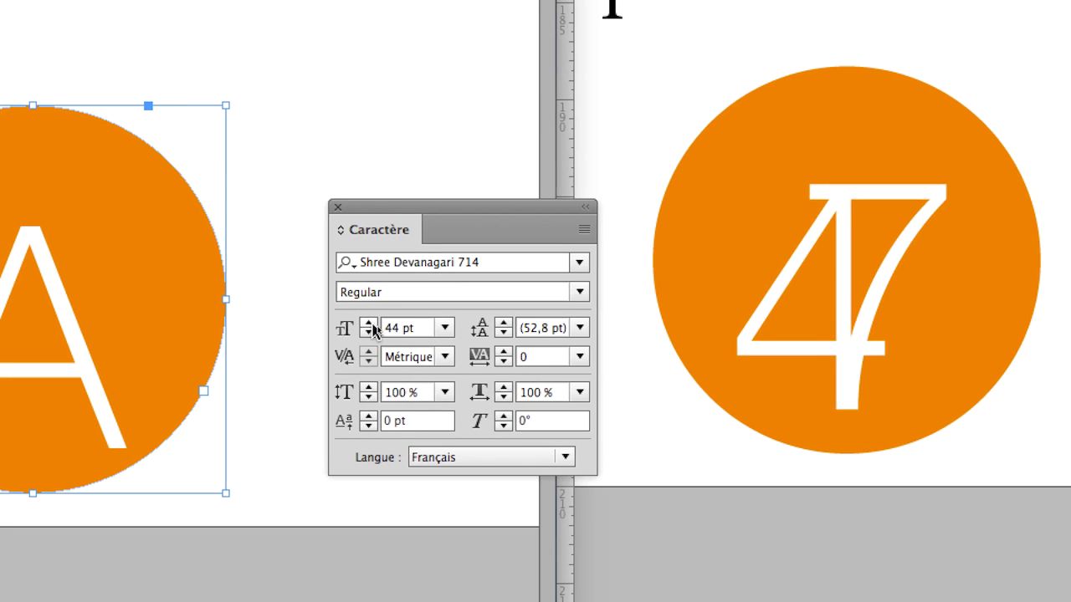
left_click(370, 325)
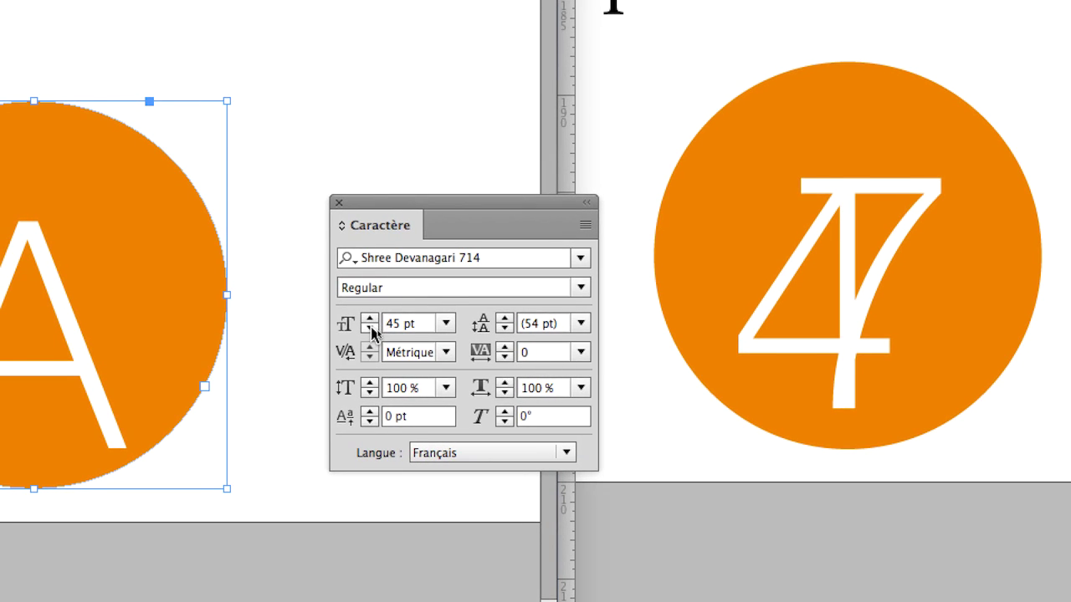
- Decrease the page number's font size step by step to 35 pt
double_click(371, 329)
double_click(371, 329)
triple_click(370, 328)
double_click(370, 329)
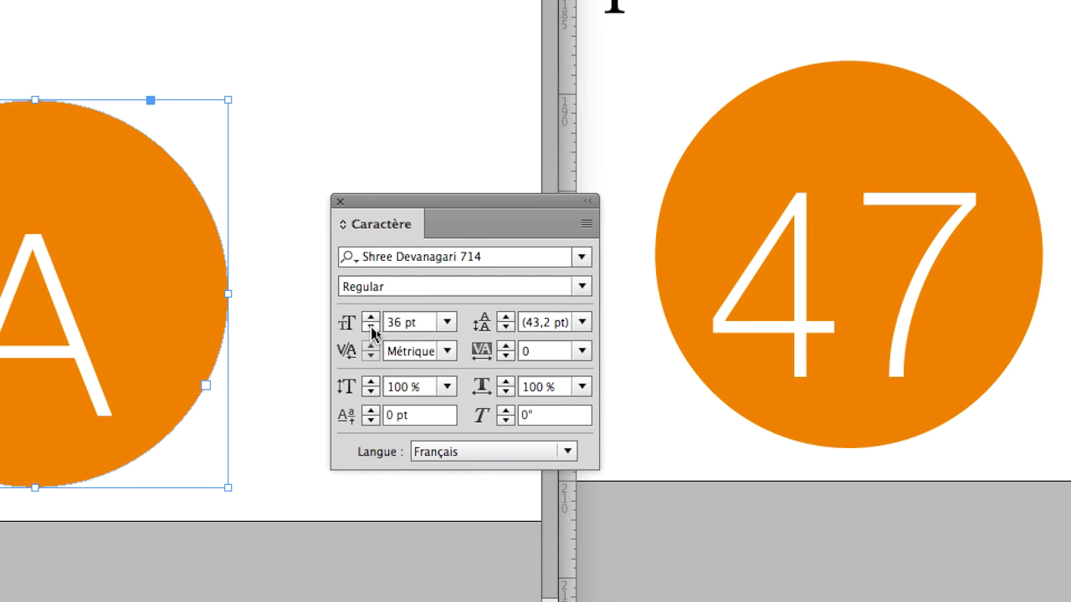
left_click(371, 329)
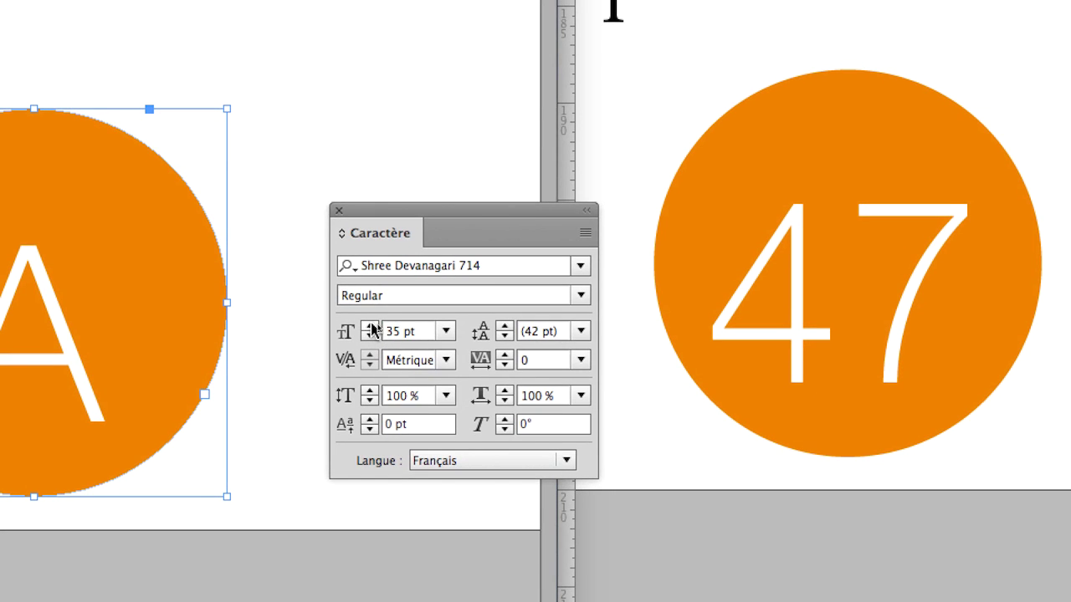
- Raise the page number's font size again to 41 pt to test the spacing between the two digits
double_click(372, 322)
double_click(372, 322)
double_click(372, 322)
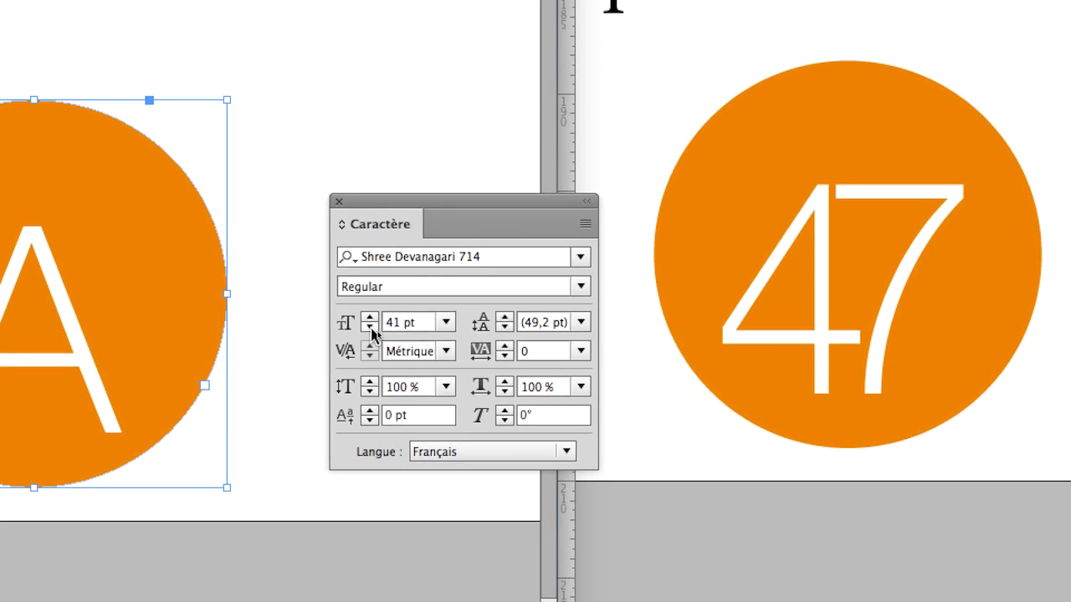
- Set the font size of the page number in the master circle to 32 pt
triple_click(371, 332)
double_click(371, 332)
double_click(371, 332)
left_click(370, 330)
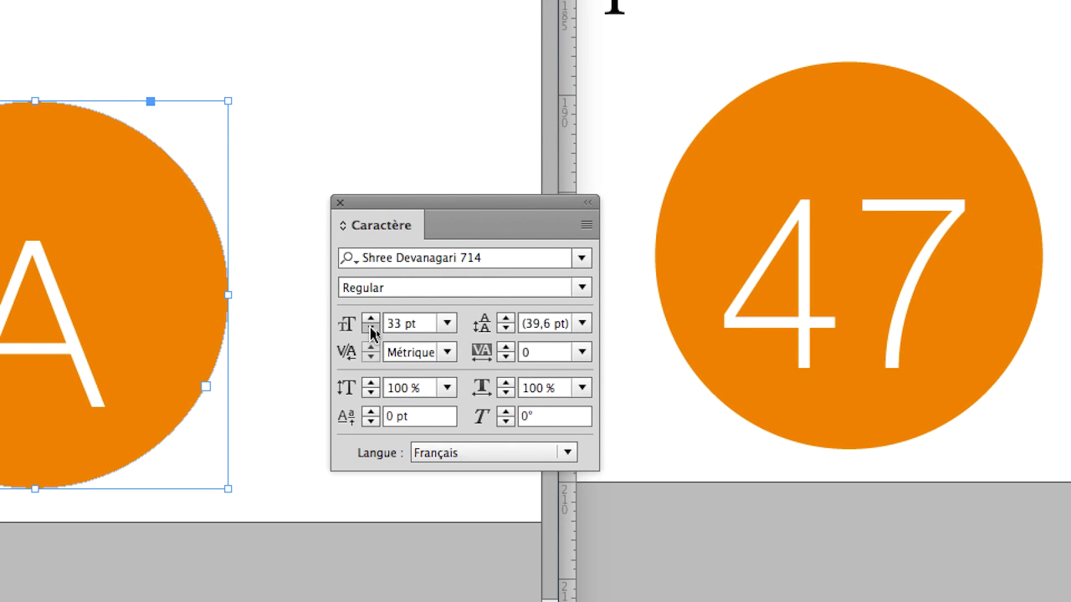
left_click(370, 330)
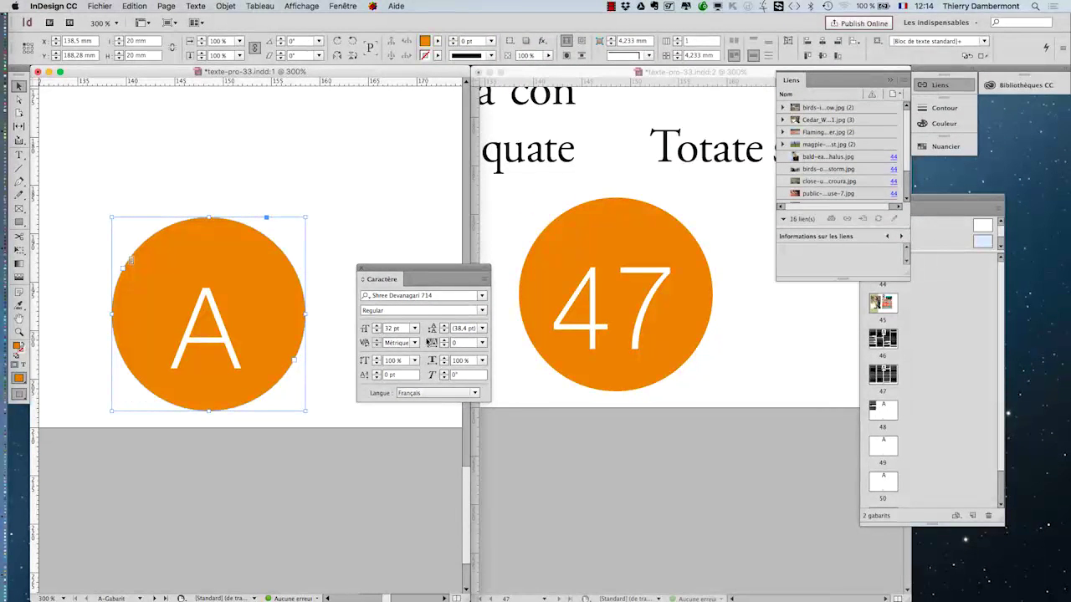
- Change the kerning of the page number in the master circle to Optique
left_click_drag(407, 268, 387, 262)
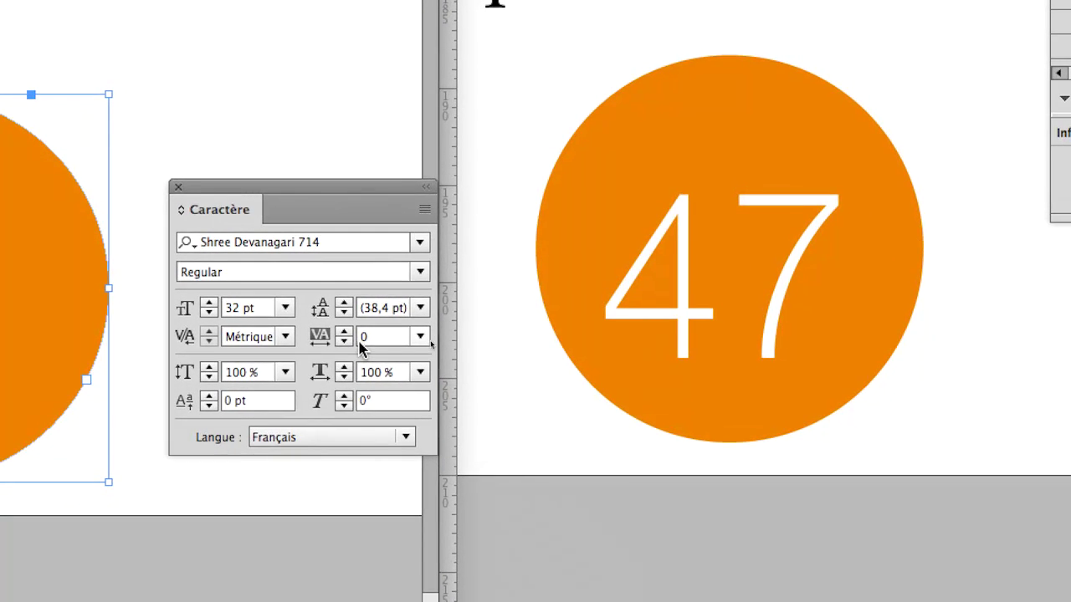
left_click(283, 342)
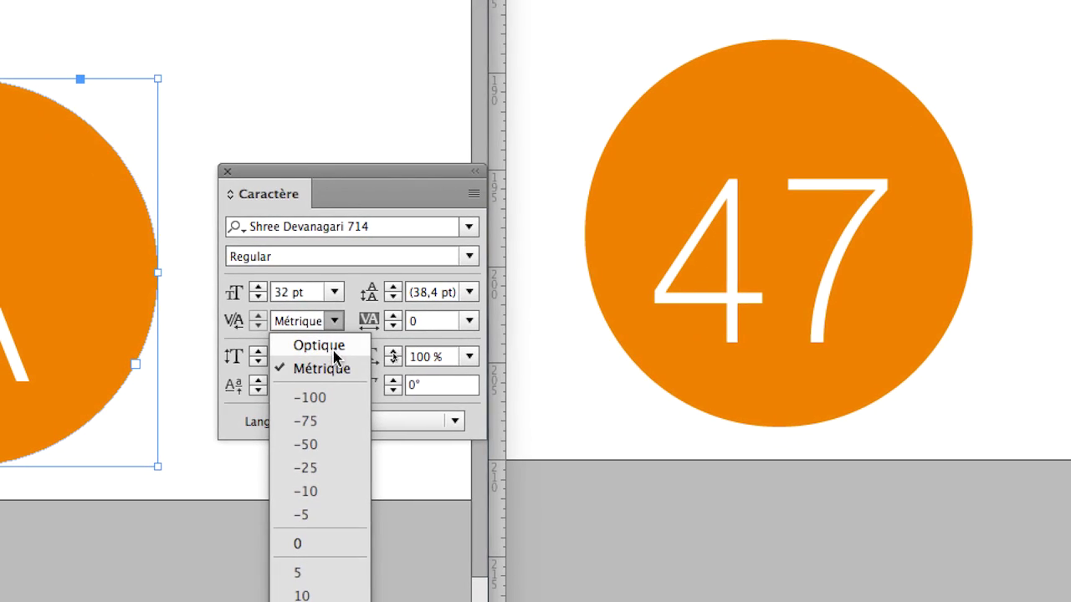
left_click(334, 355)
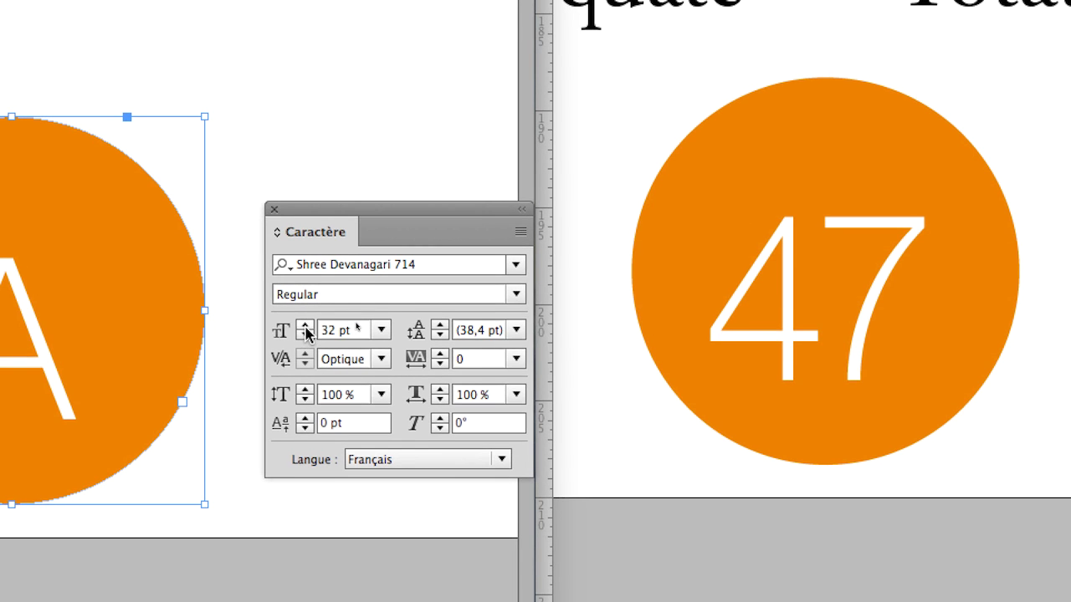
- Raise the page number's font size point by point to 36 pt to test the optical kerning
left_click(306, 324)
left_click(307, 324)
left_click(306, 324)
left_click(306, 324)
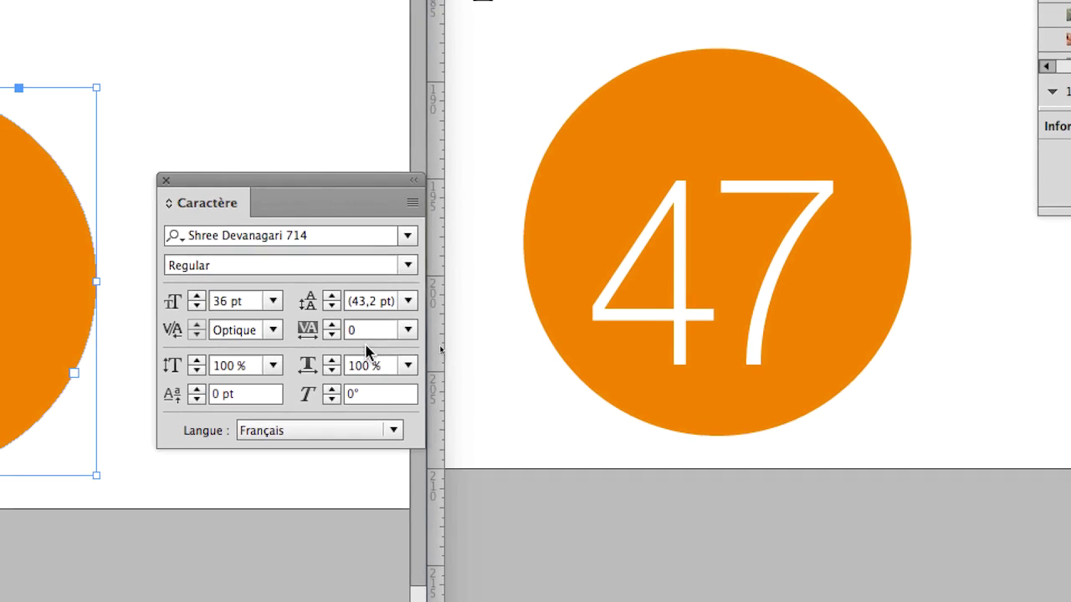
- Test the page number's tracking, lowering it to -10 and raising it step by step to 120
left_click(352, 342)
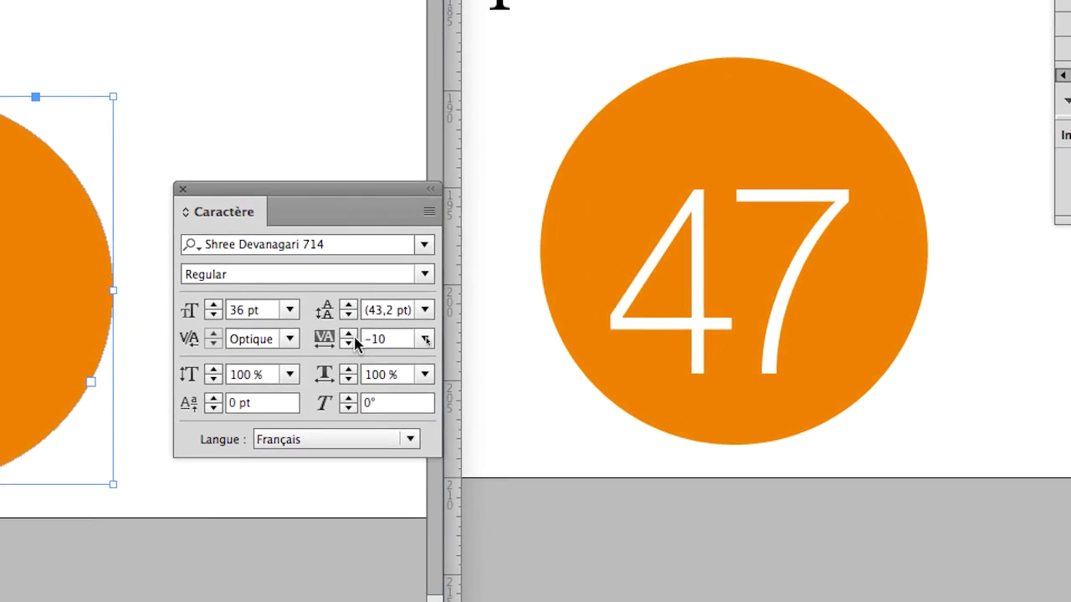
left_click(615, 350)
left_click(615, 350)
left_click(352, 338)
left_click(352, 338)
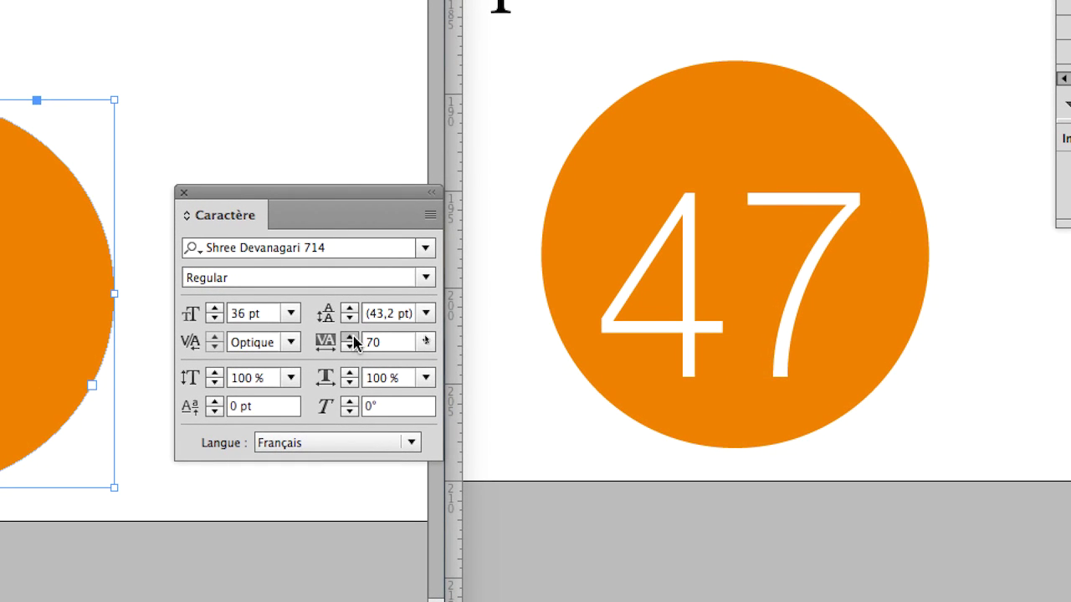
left_click(352, 338)
left_click(352, 338)
left_click(353, 338)
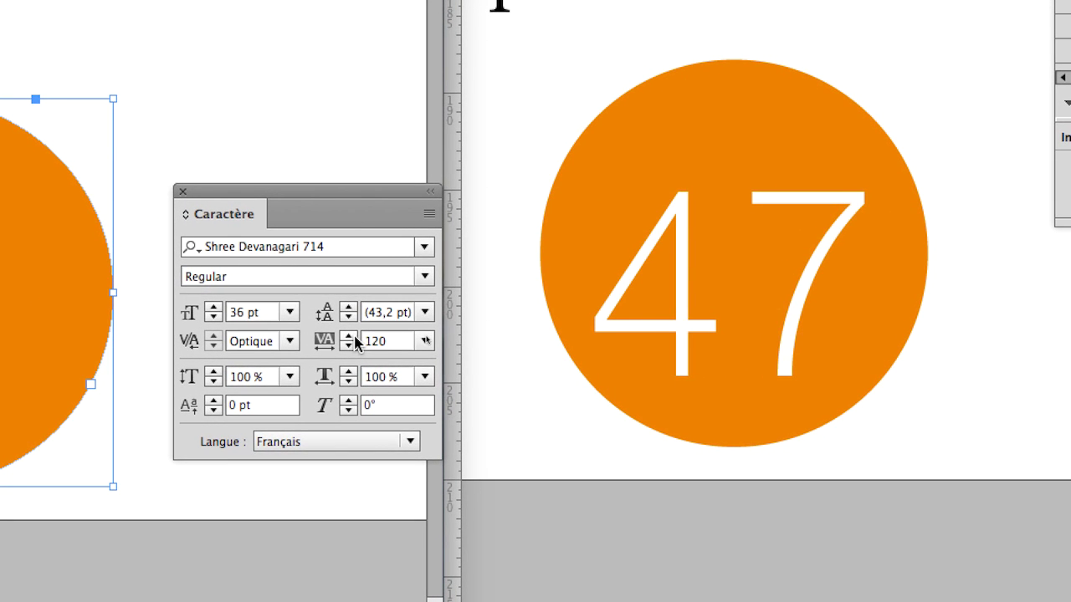
- Reduce the page number's tracking step by step to 40
left_click(352, 344)
left_click(352, 344)
left_click(352, 344)
left_click(353, 344)
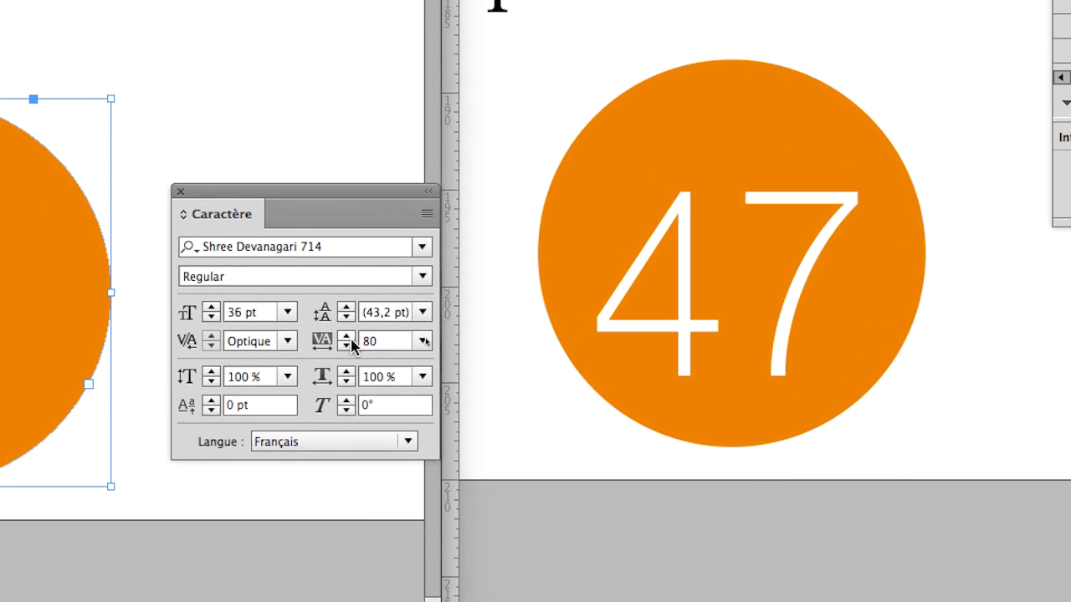
left_click(118, 374)
left_click(350, 343)
left_click(351, 343)
left_click(350, 343)
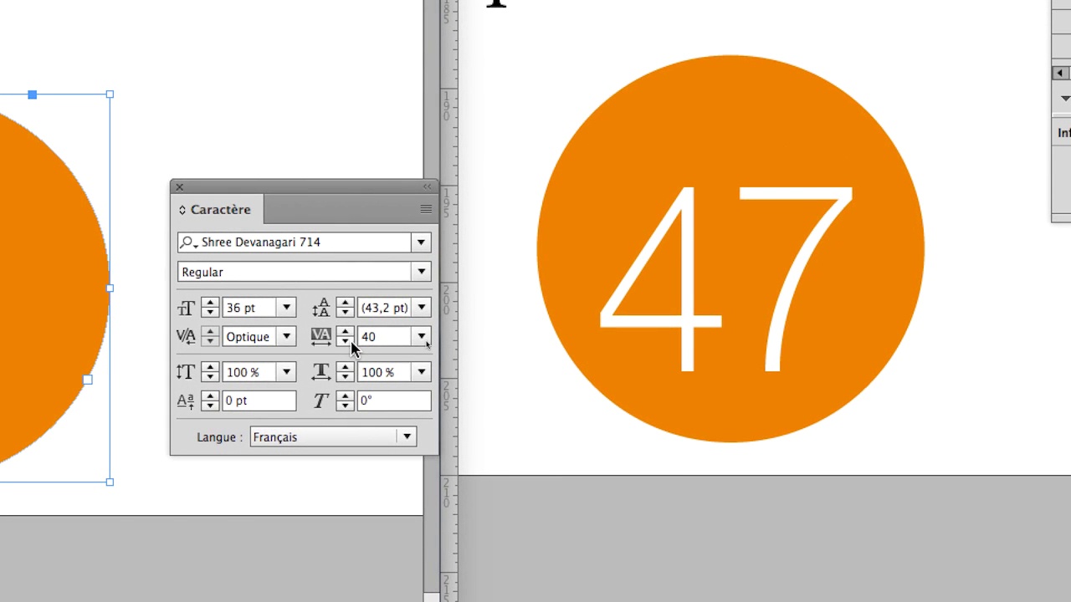
left_click(345, 332)
left_click(350, 342)
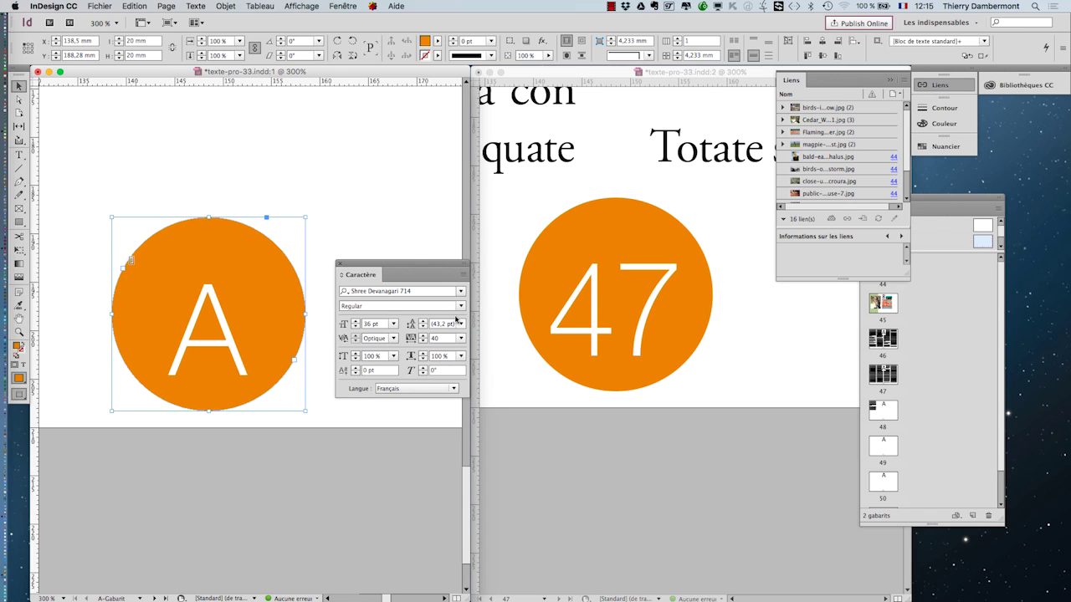
- Decrease the page number's font size to 32 pt to compare the fit with the wider tracking
left_click(355, 326)
left_click(356, 326)
left_click(355, 326)
left_click(355, 326)
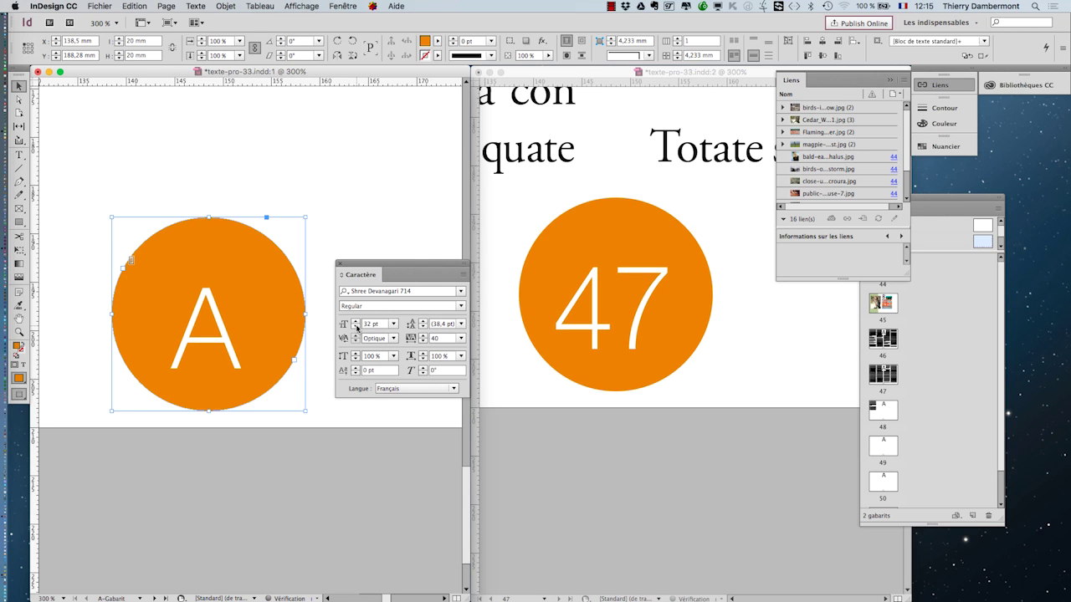
- Set the page number's font size to 35 pt
left_click(355, 321)
left_click(356, 321)
left_click(355, 321)
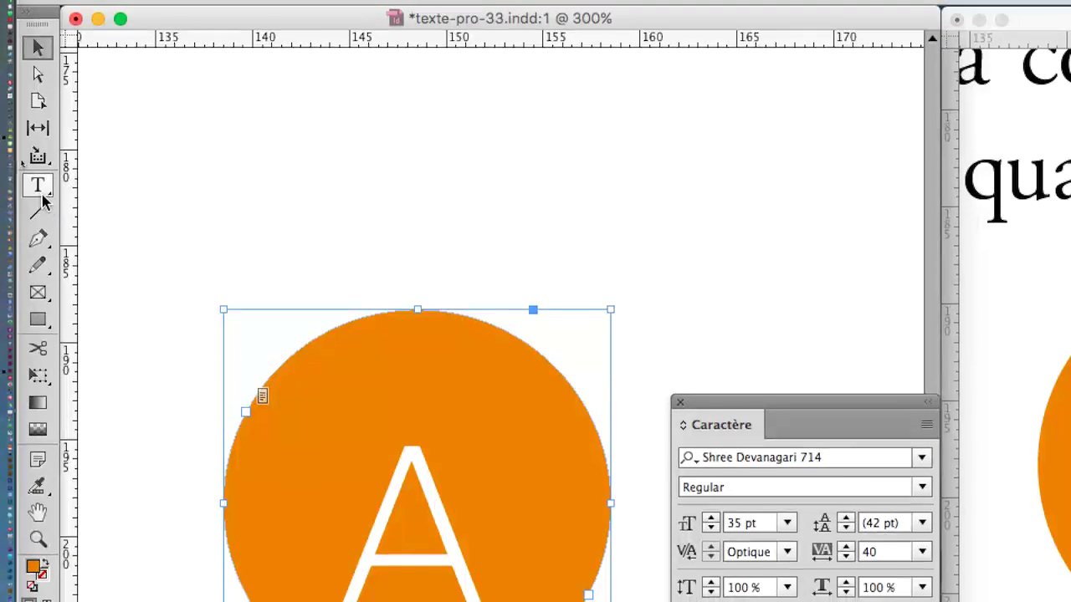
- Select the page number text in the master circle with the Type tool and raise its baseline shift to 5 pt
left_click(40, 198)
left_click(352, 507)
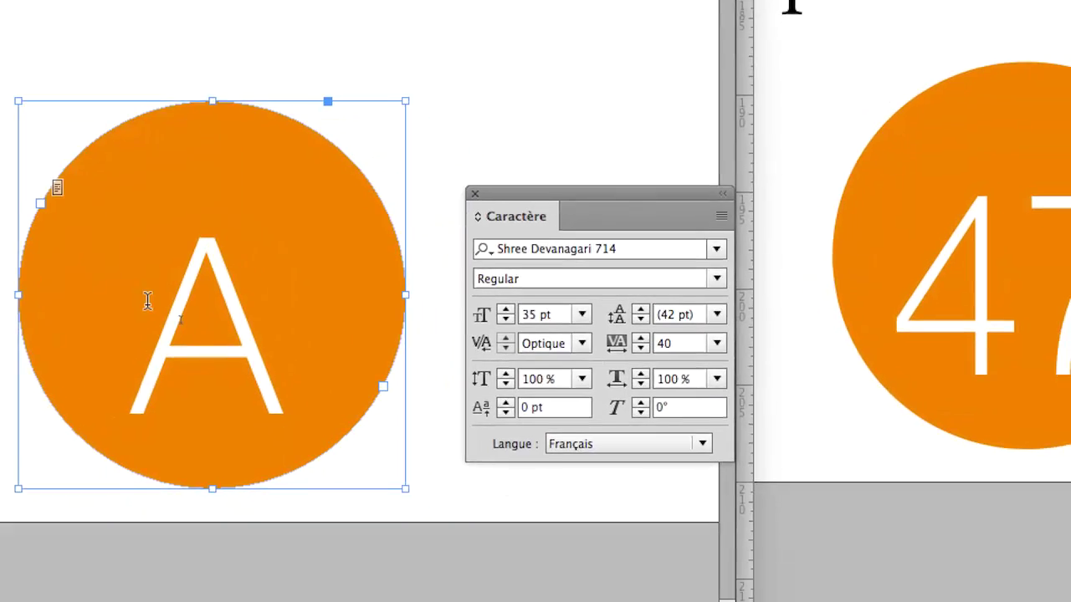
key("super+a")
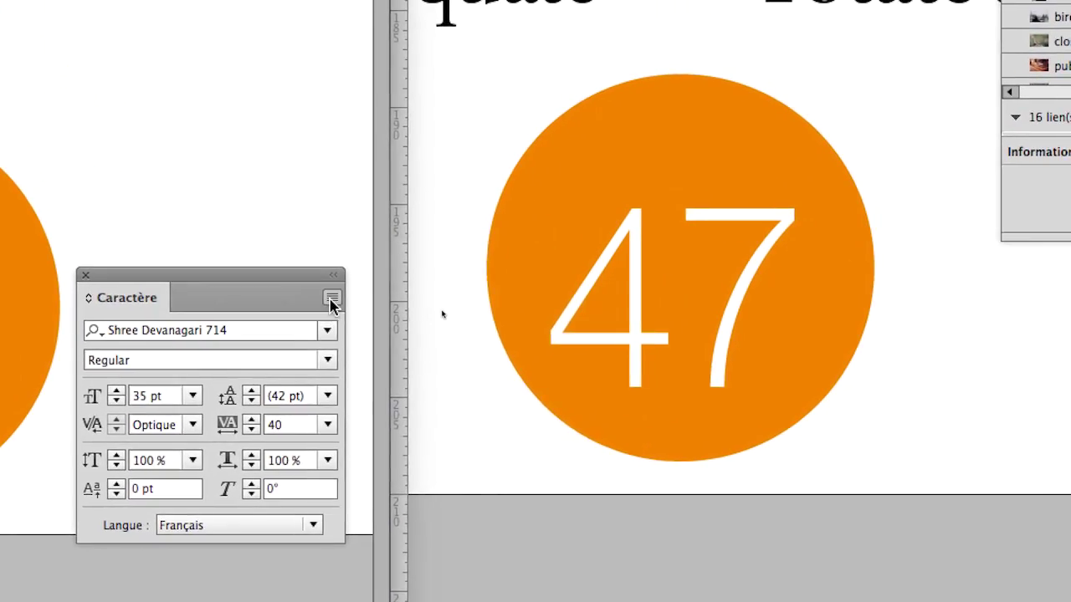
left_click(457, 165)
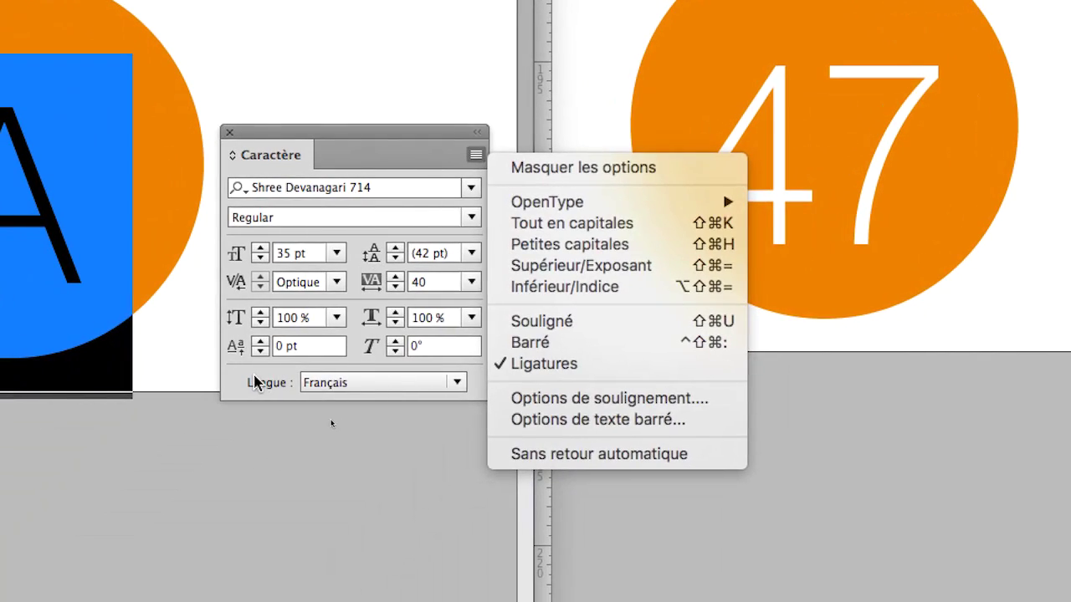
left_click(197, 401)
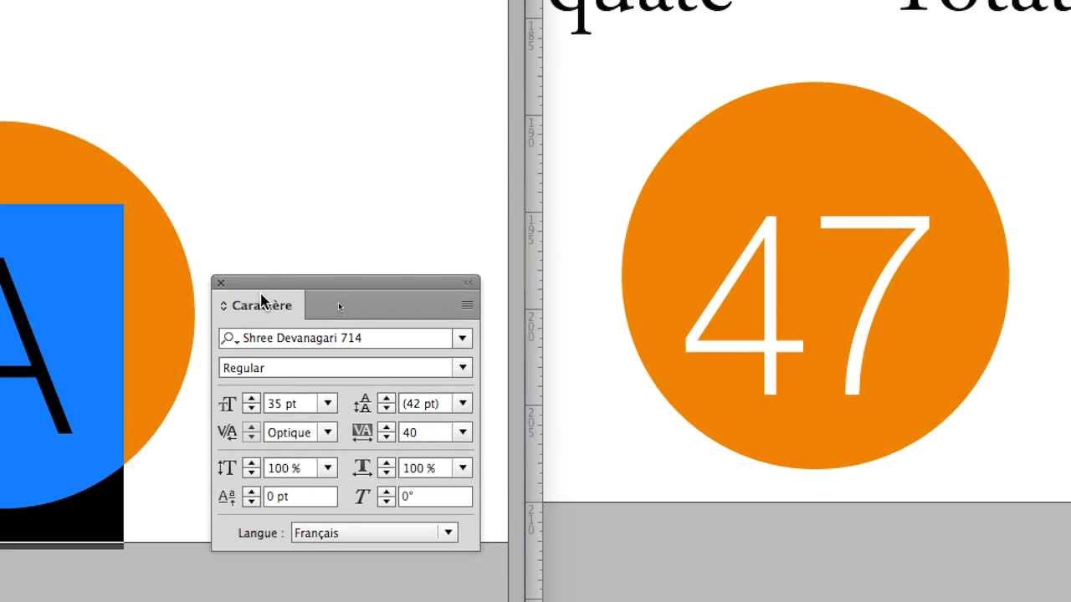
left_click_drag(253, 287, 214, 287)
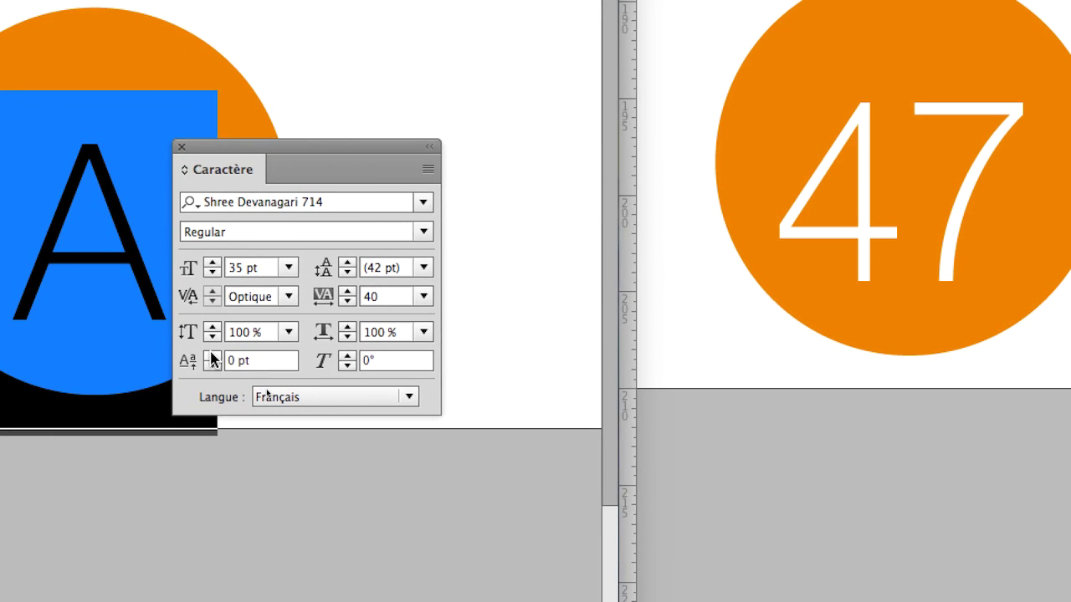
left_click(211, 490)
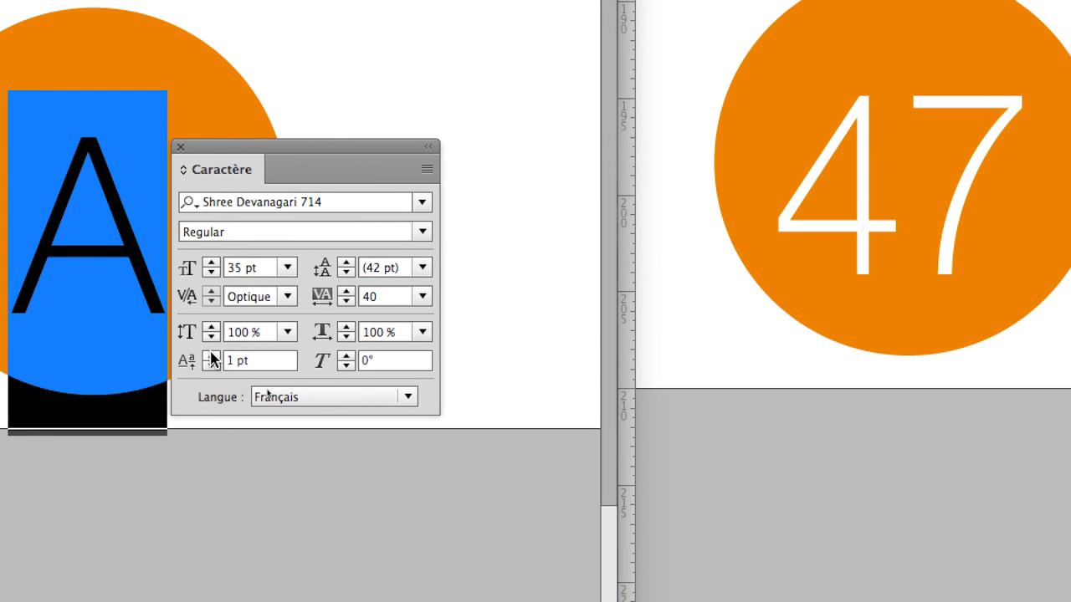
left_click(212, 490)
left_click(211, 355)
left_click(211, 354)
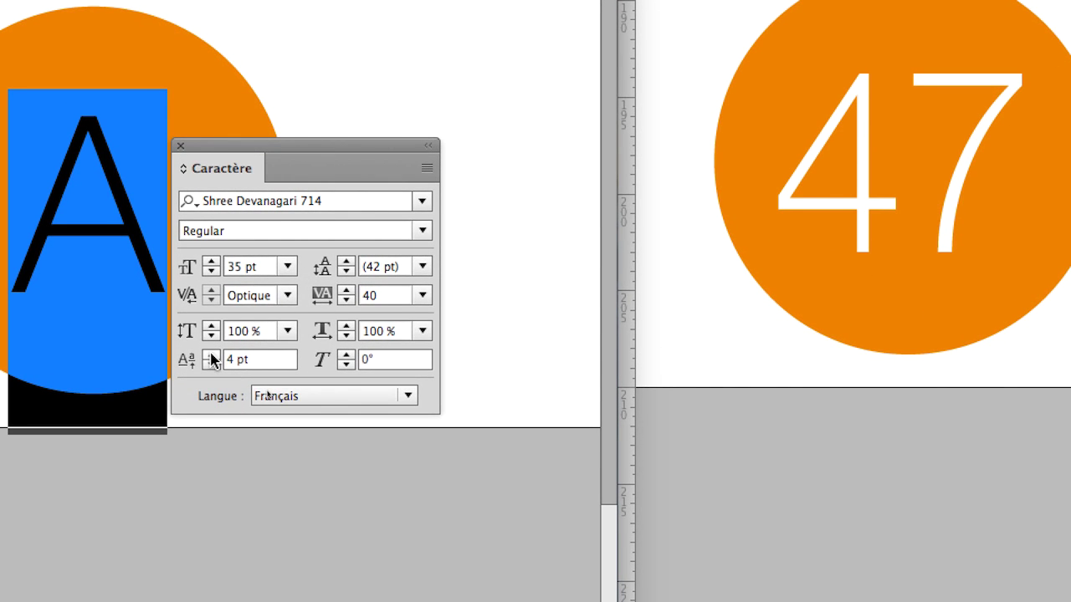
left_click(211, 354)
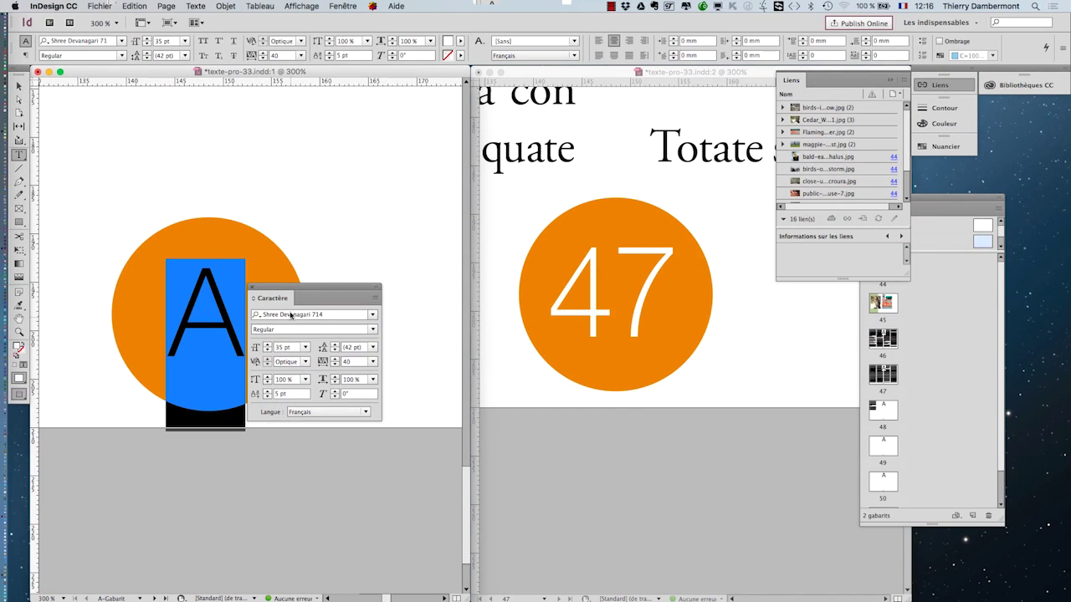
left_click_drag(278, 290, 414, 304)
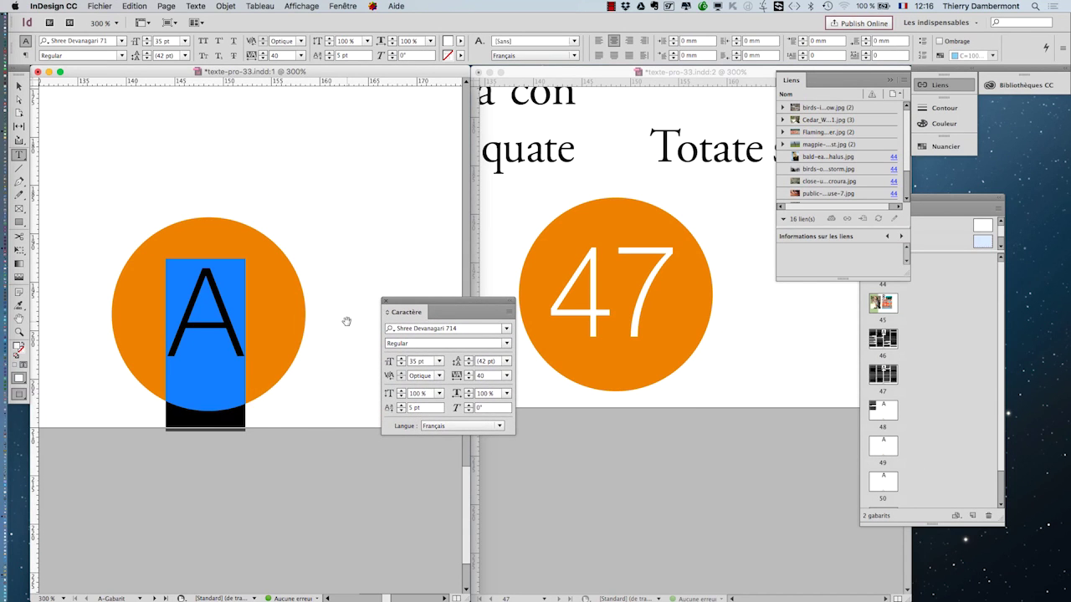
scroll(346, 322, "down", 1)
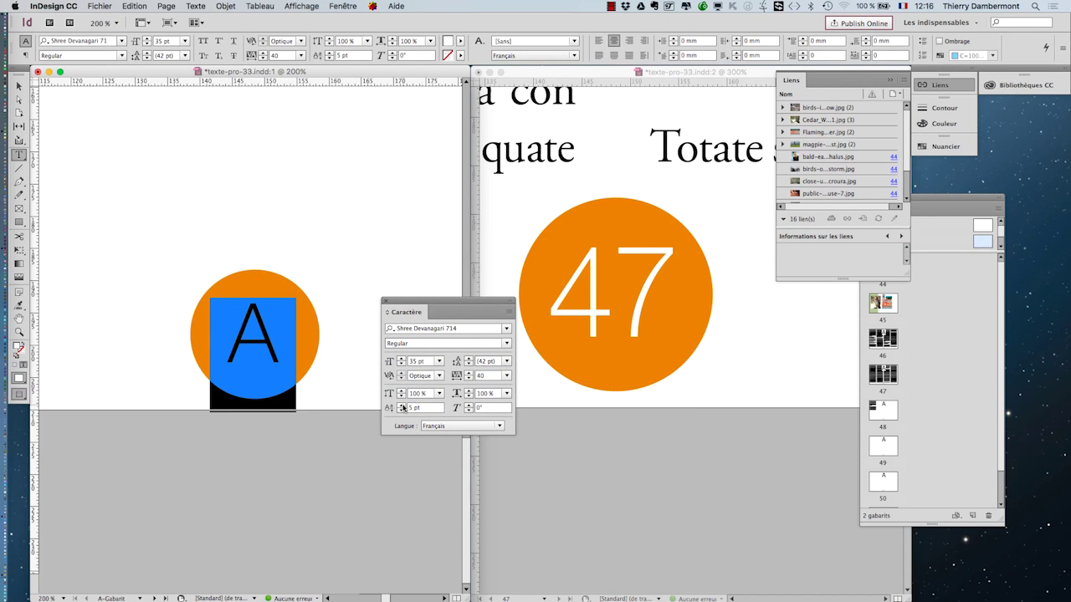
- Switch to Firefox, look up "parangonnage définition" on Google, and return to the InDesign document
mouse_move(13, 495)
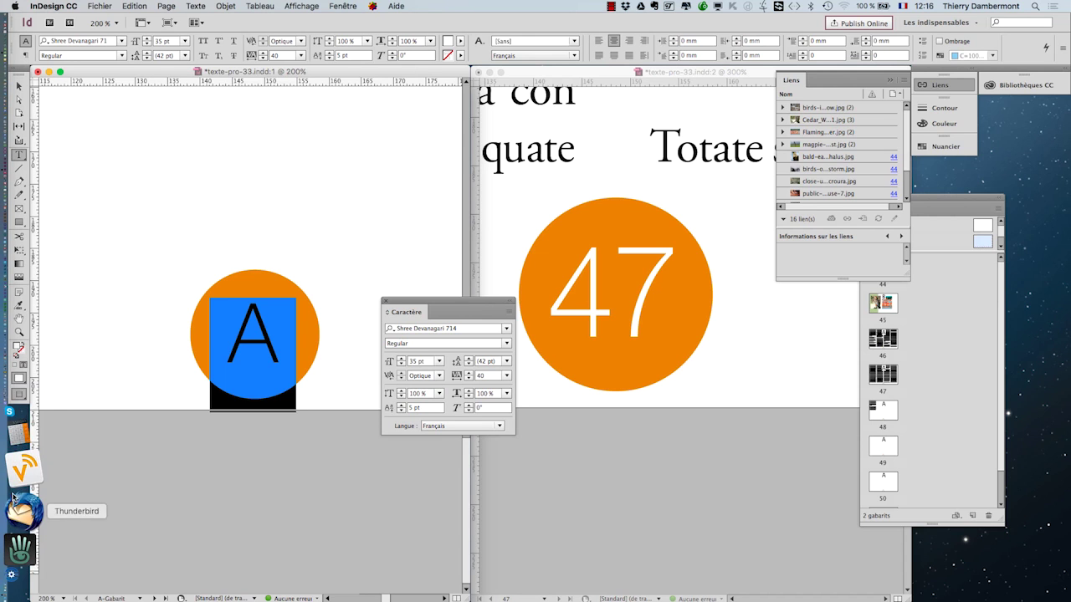
left_click(24, 519)
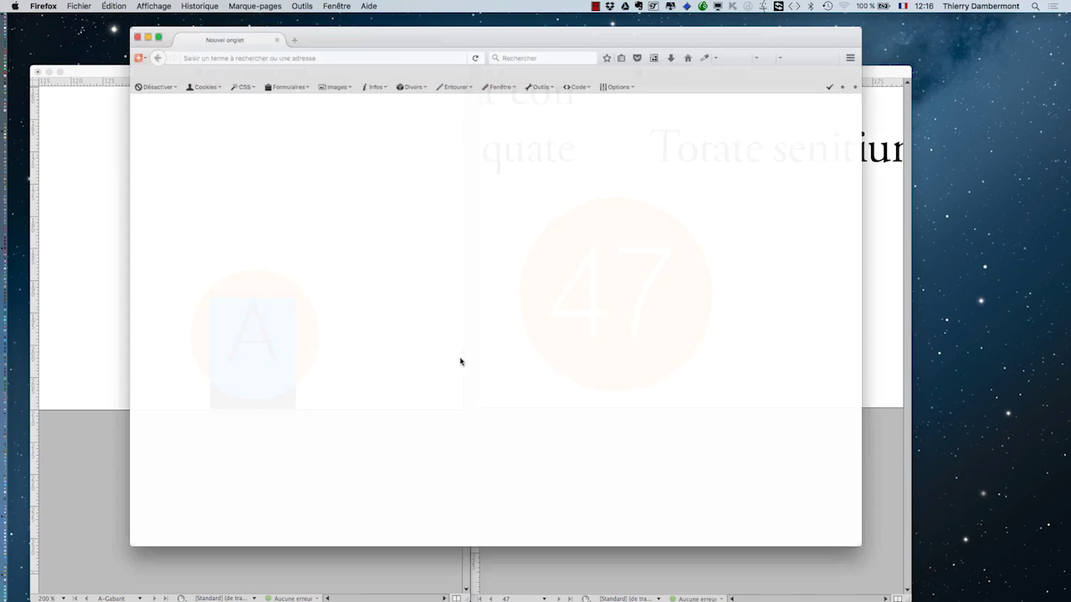
type("pa")
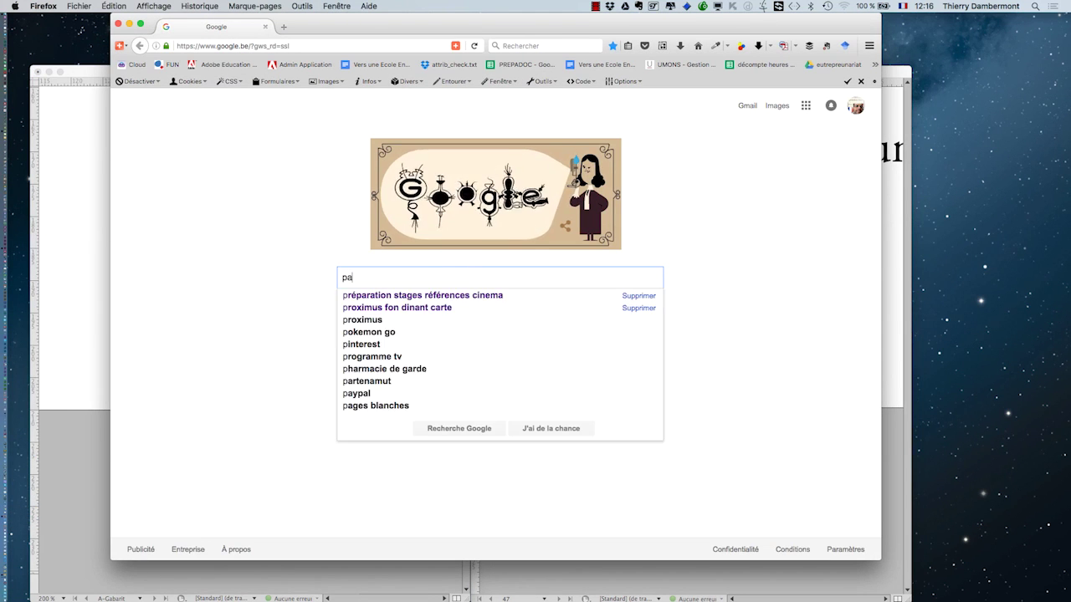
type("rang")
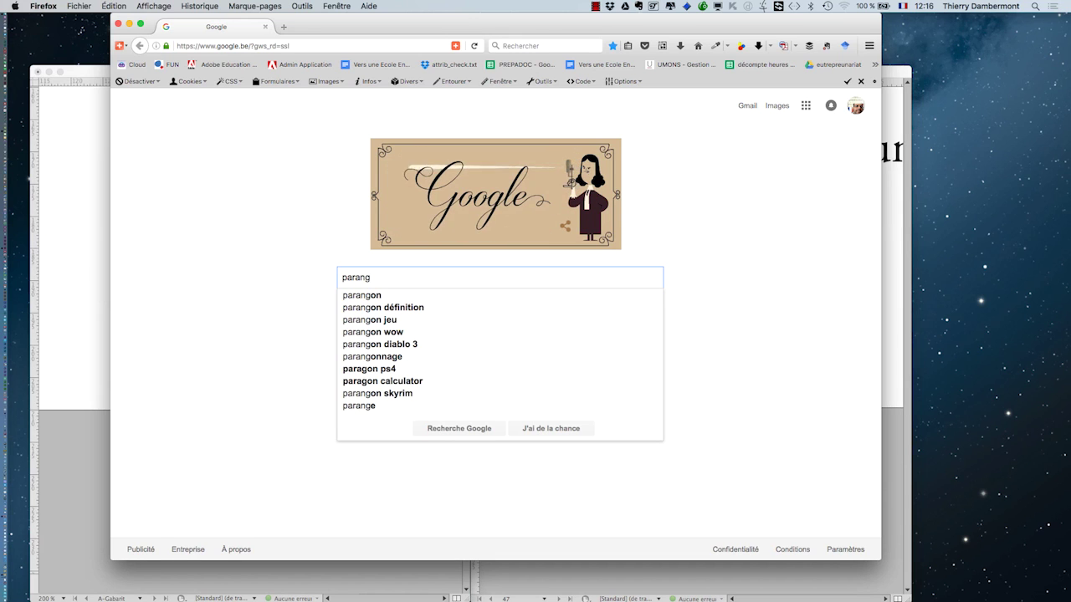
type("o")
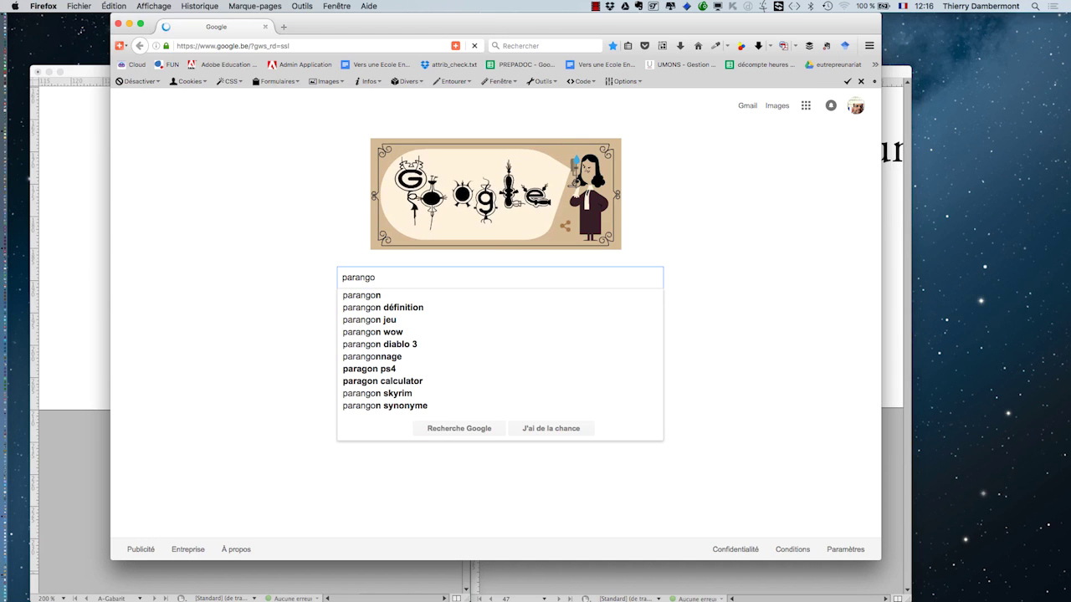
type("nage")
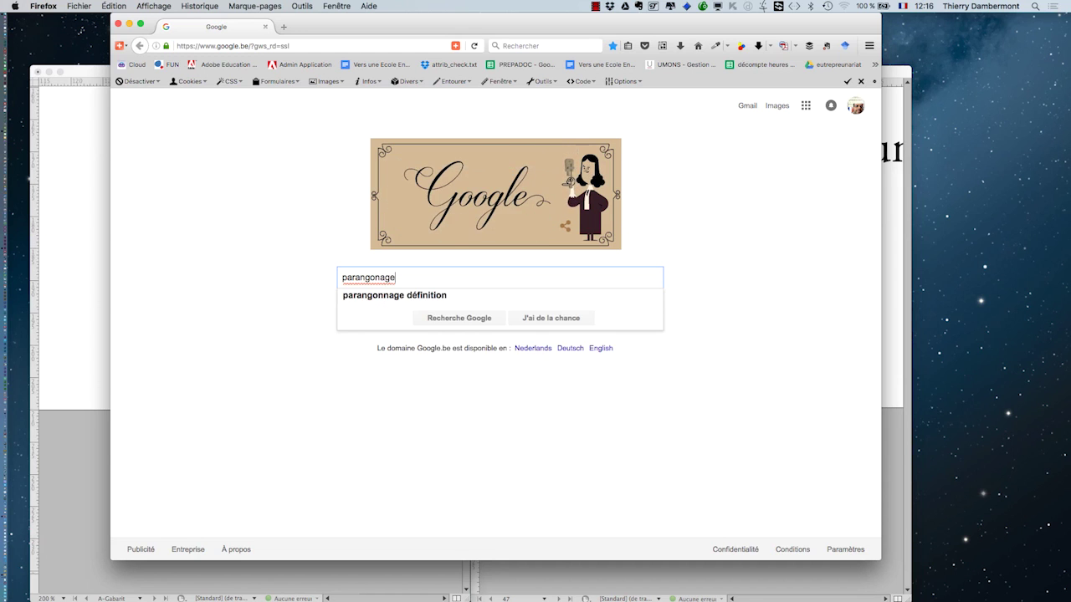
left_click(441, 295)
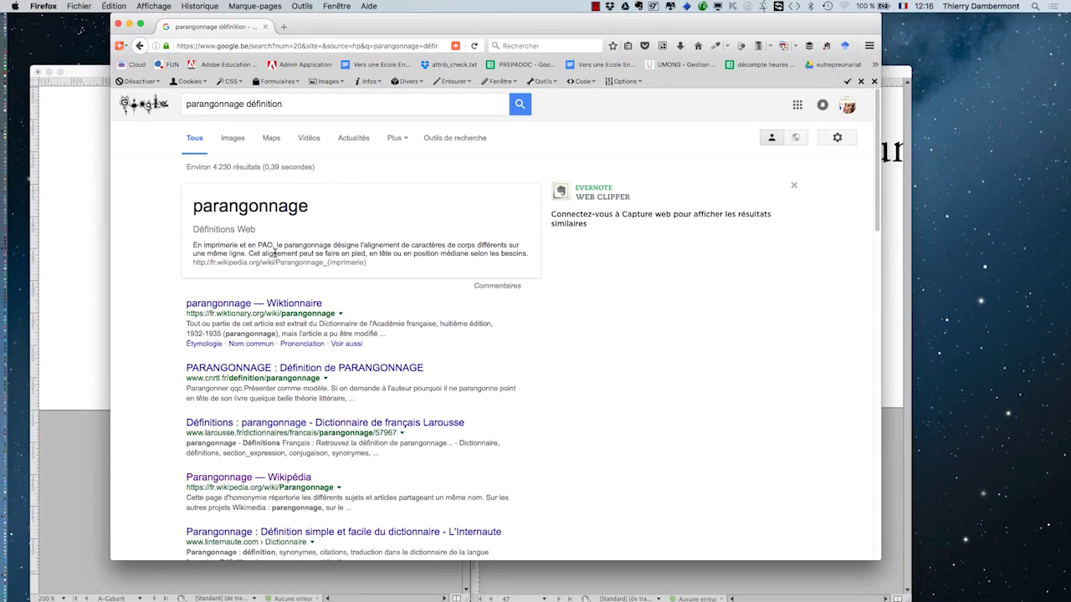
left_click(130, 24)
left_click(109, 74)
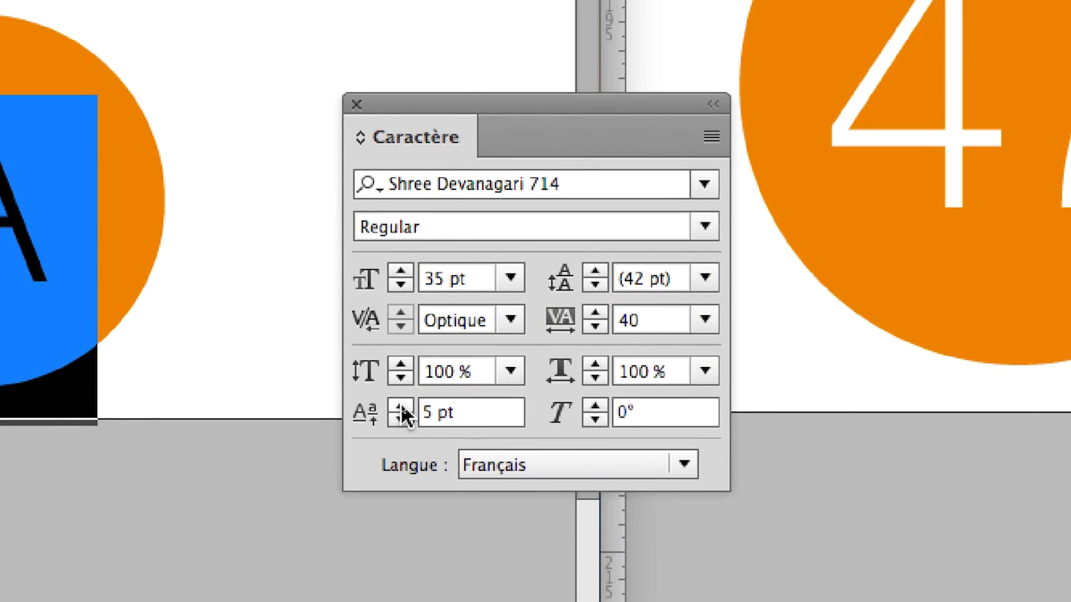
- Increase the selected page number's baseline shift to 90 pt and deselect the text
left_click_drag(401, 408, 401, 408)
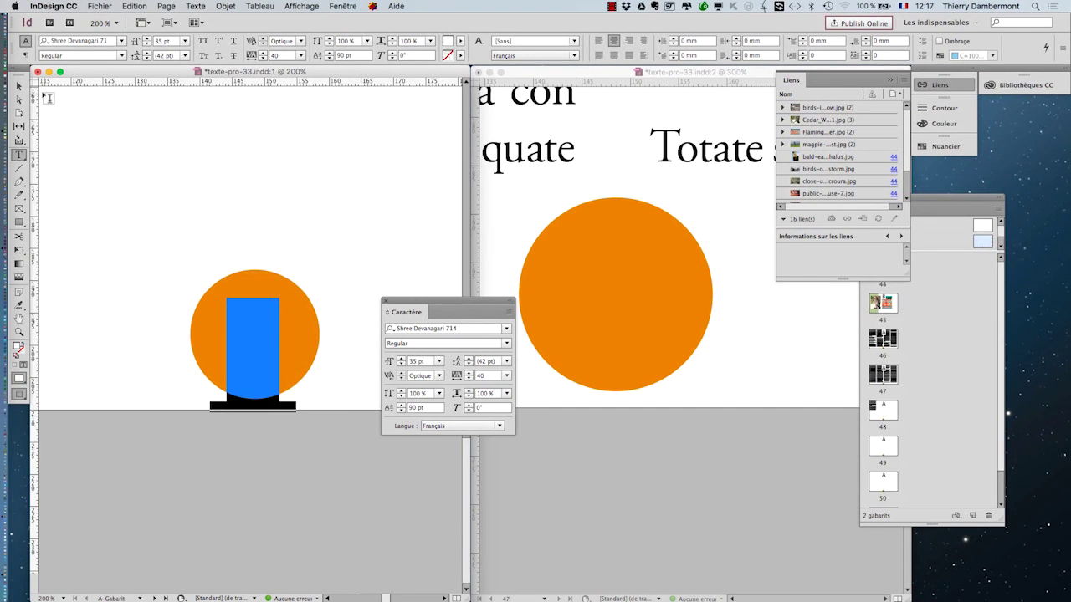
key("Escape")
left_click(97, 322)
- Examine the A-Gabarit master page around the orange circle to locate the shifted page number
key("super+minus")
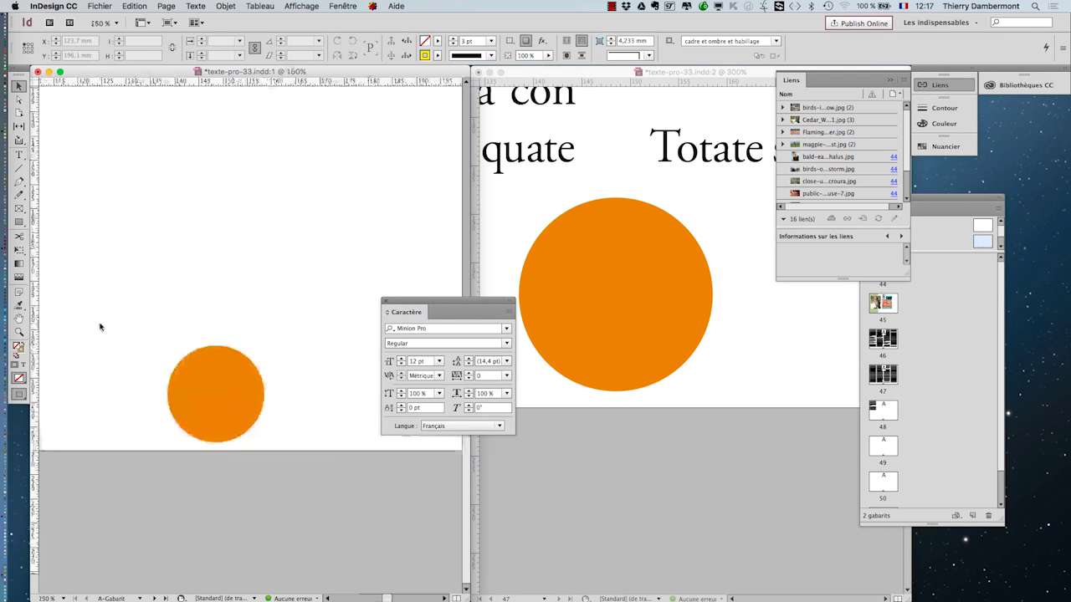
key("super+minus")
key("super+minus")
key("super+minus")
key("super+minus")
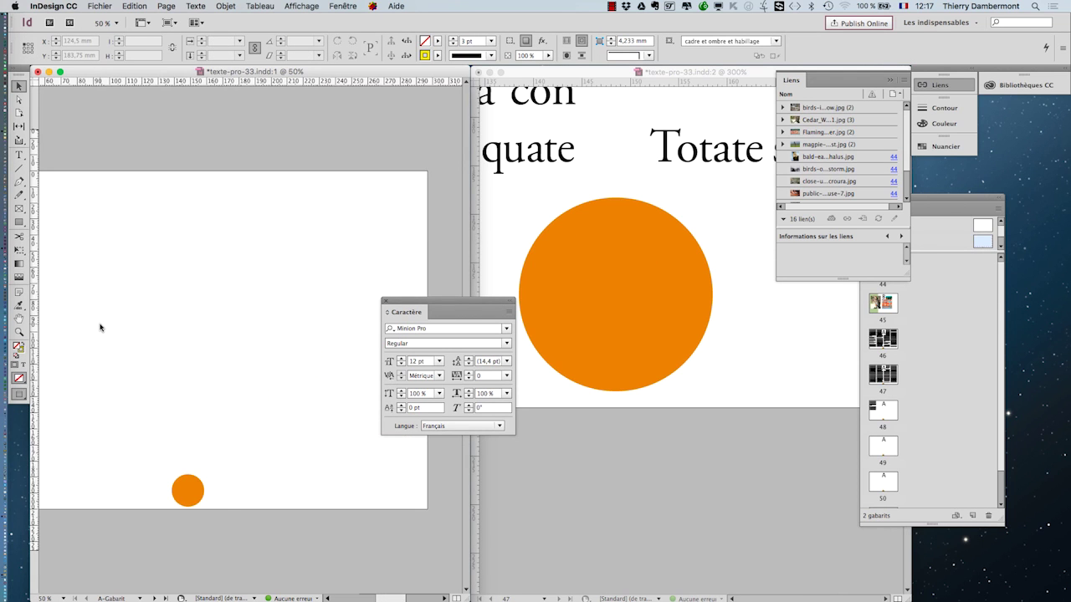
key("super+minus")
key("super+equal")
key("super+equal")
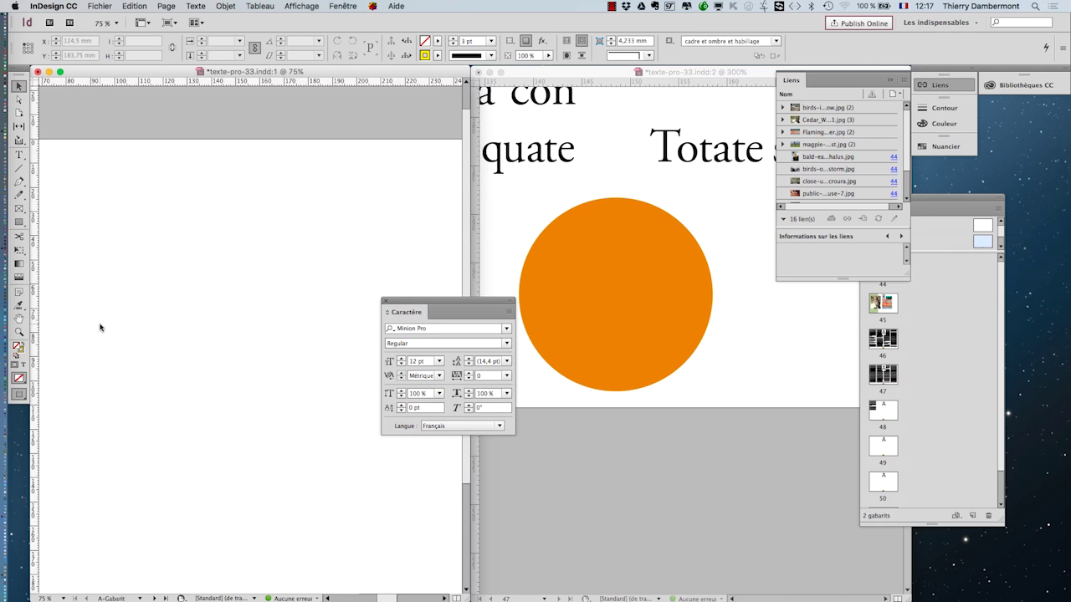
key("super+minus")
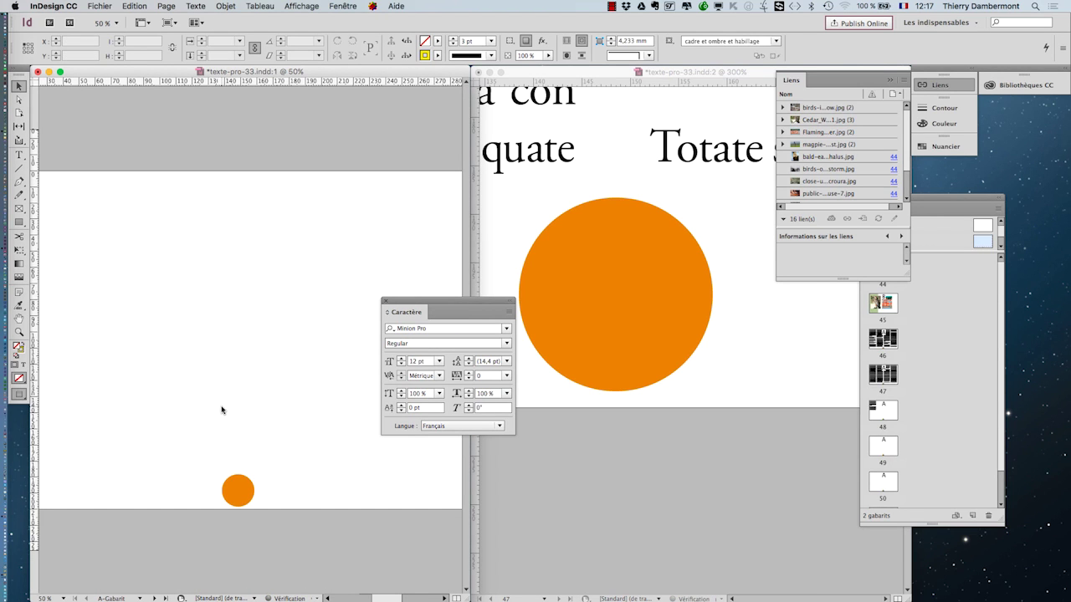
- Select the orange circle frame on the A-Gabarit master and lower its page number's baseline shift to 10 pt
key("super+equal")
key("super+equal")
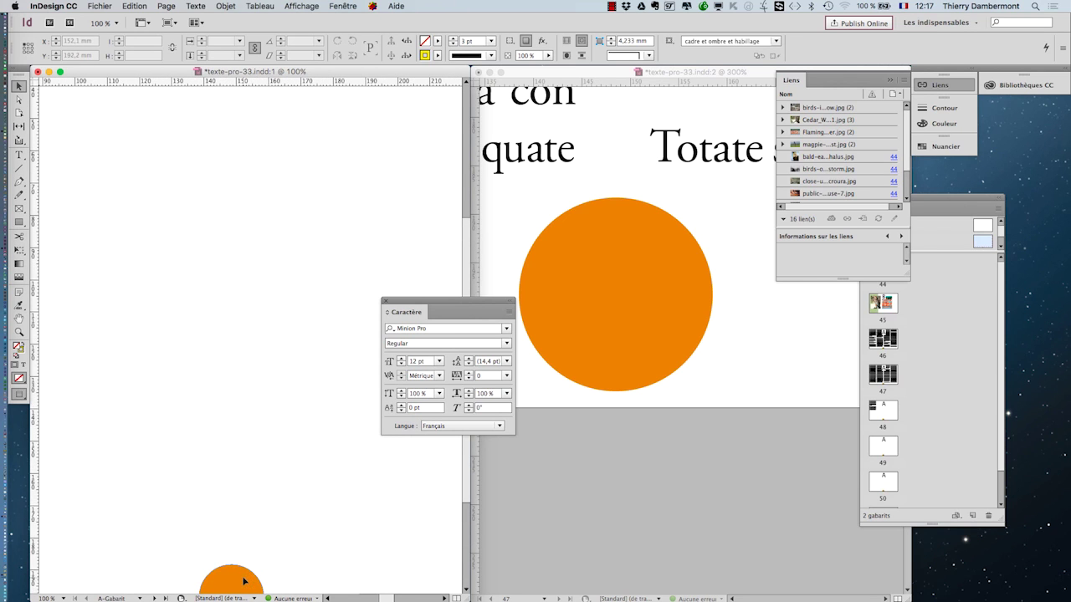
left_click(244, 581)
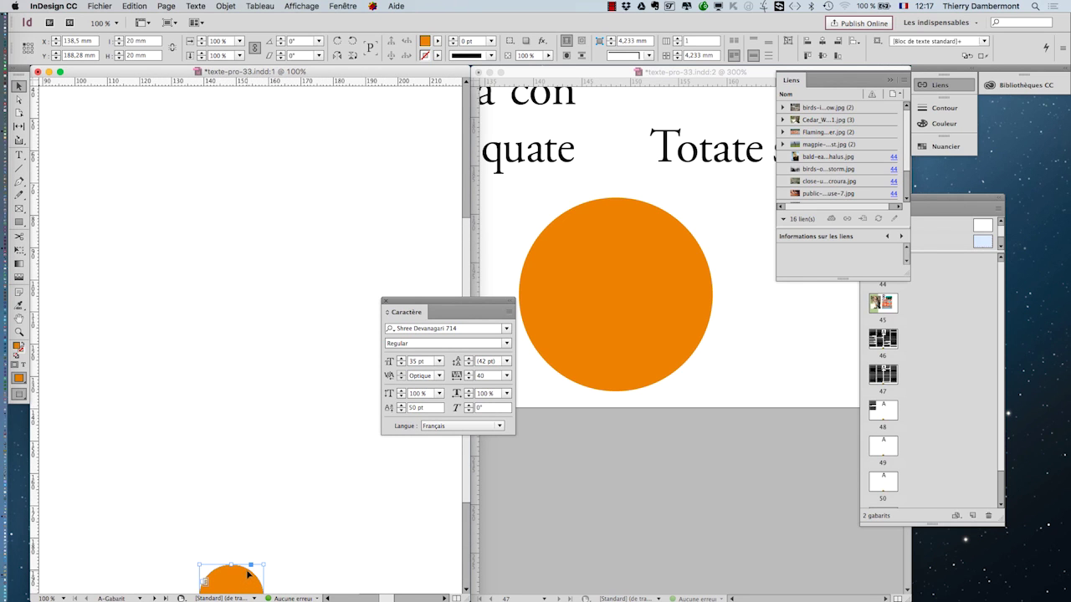
left_click(403, 410)
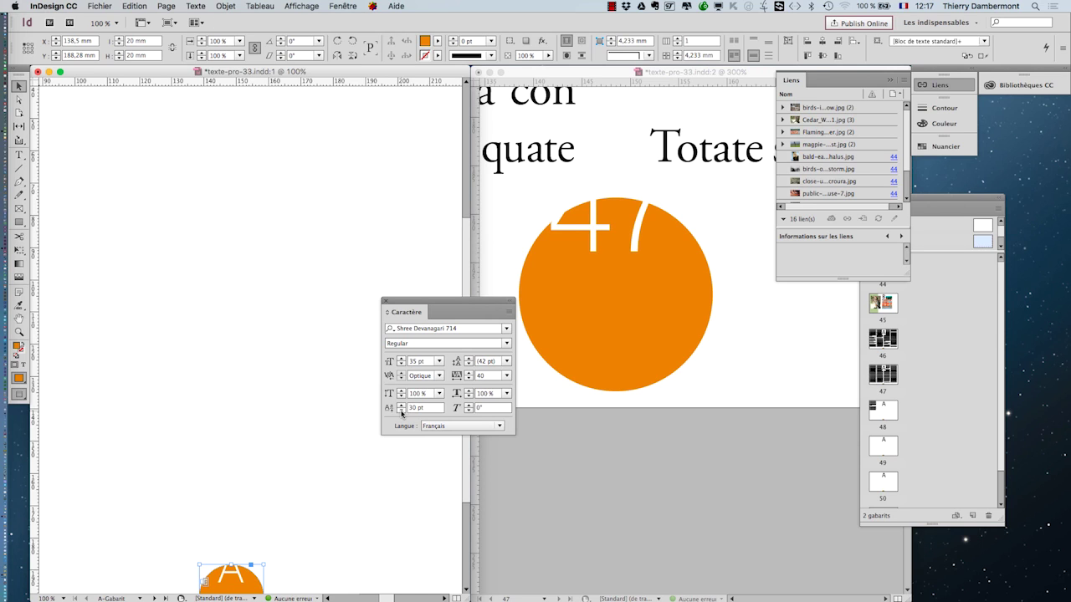
left_click(402, 413)
left_click(403, 413)
scroll(310, 469, "down", 2)
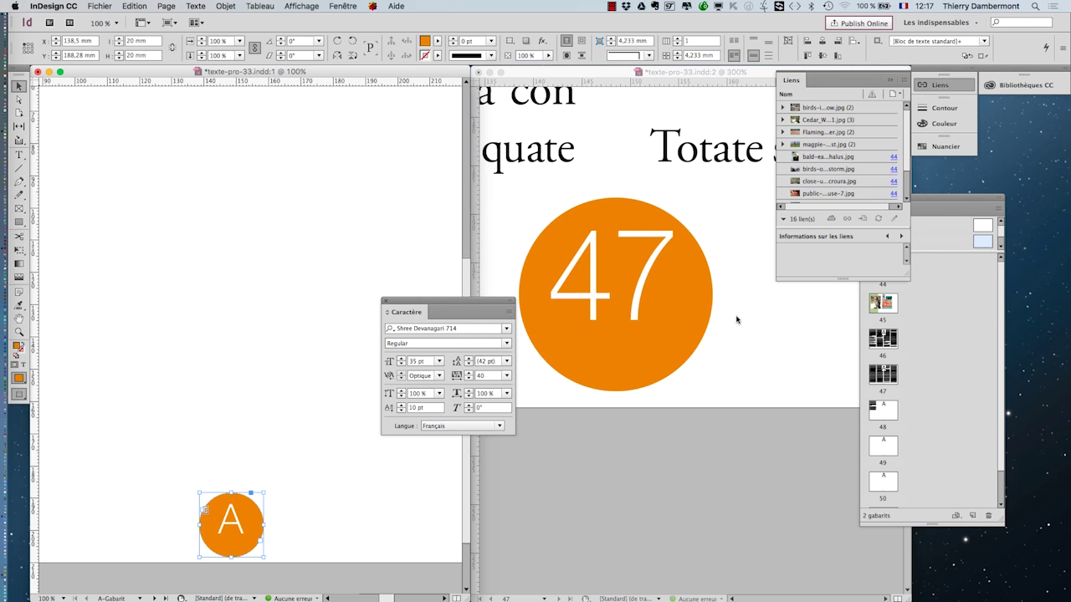
- Target the text instead of the circle container and colour the page number with the [Noir] swatch
key("super+minus")
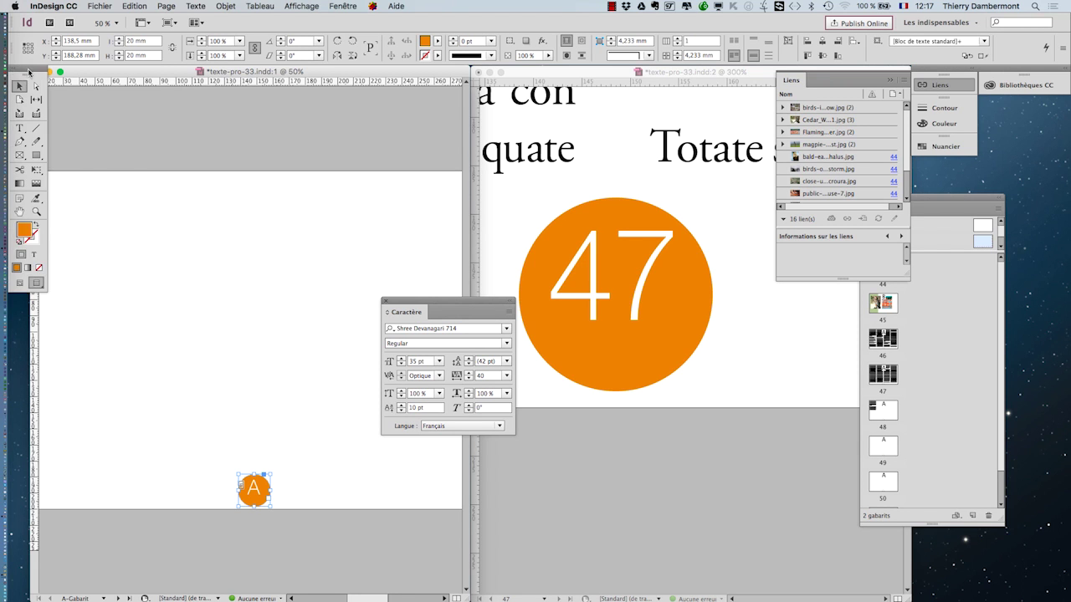
left_click_drag(15, 72, 97, 160)
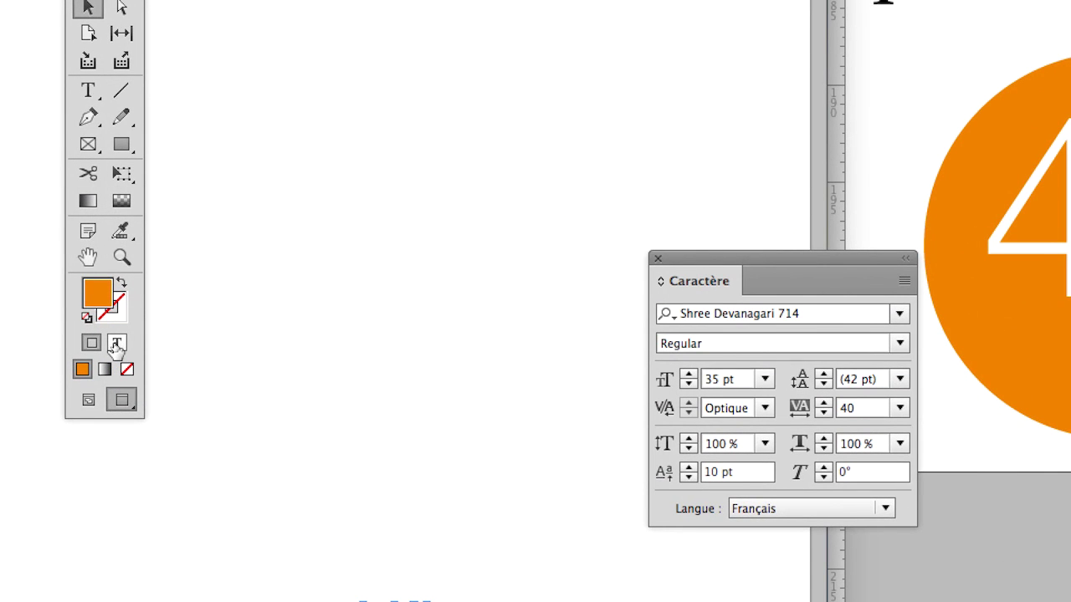
left_click(117, 344)
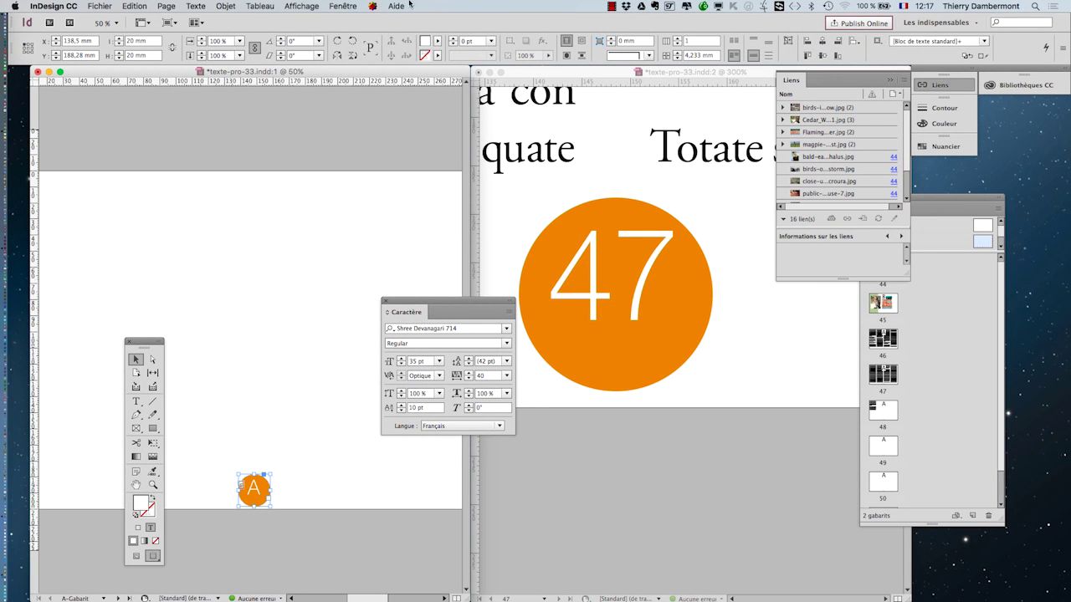
left_click(348, 6)
mouse_move(376, 110)
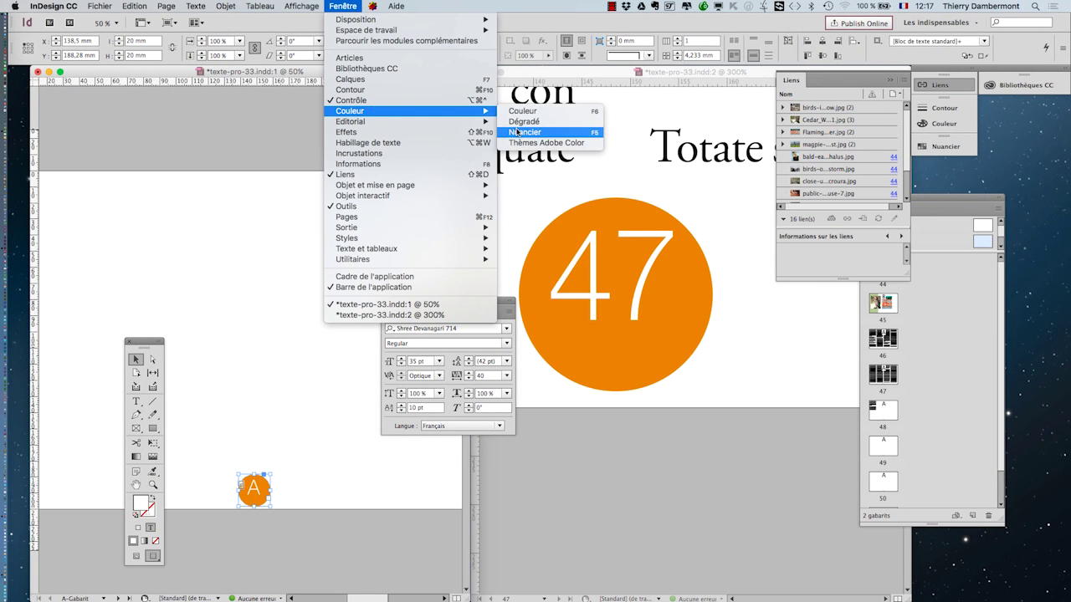
left_click(524, 132)
left_click(824, 209)
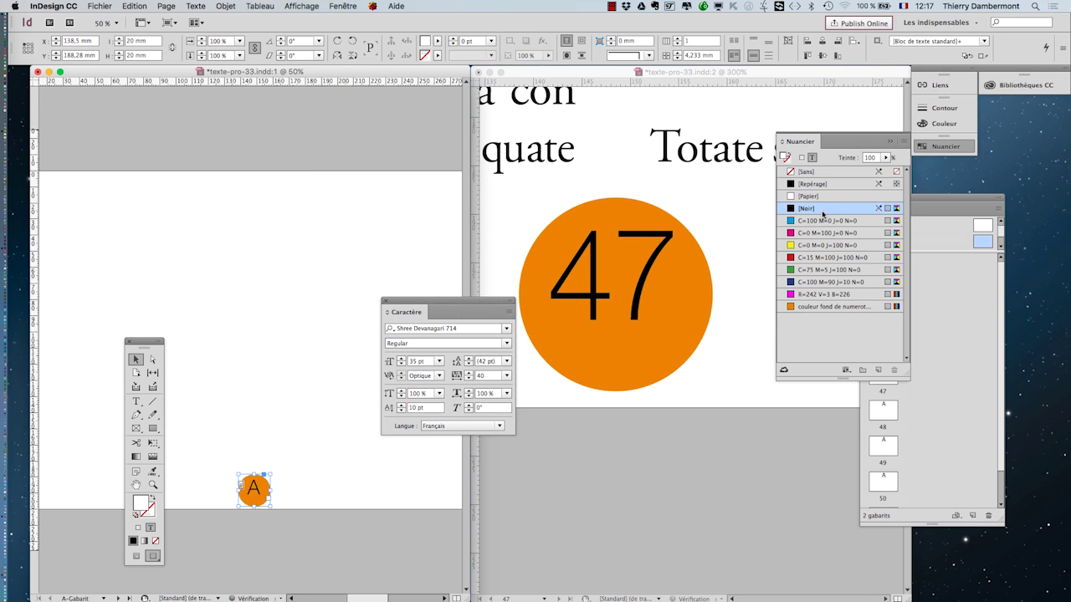
- Raise the page number's baseline shift to 130 pt so it sits above the circle, and deselect the frame
left_click(400, 405)
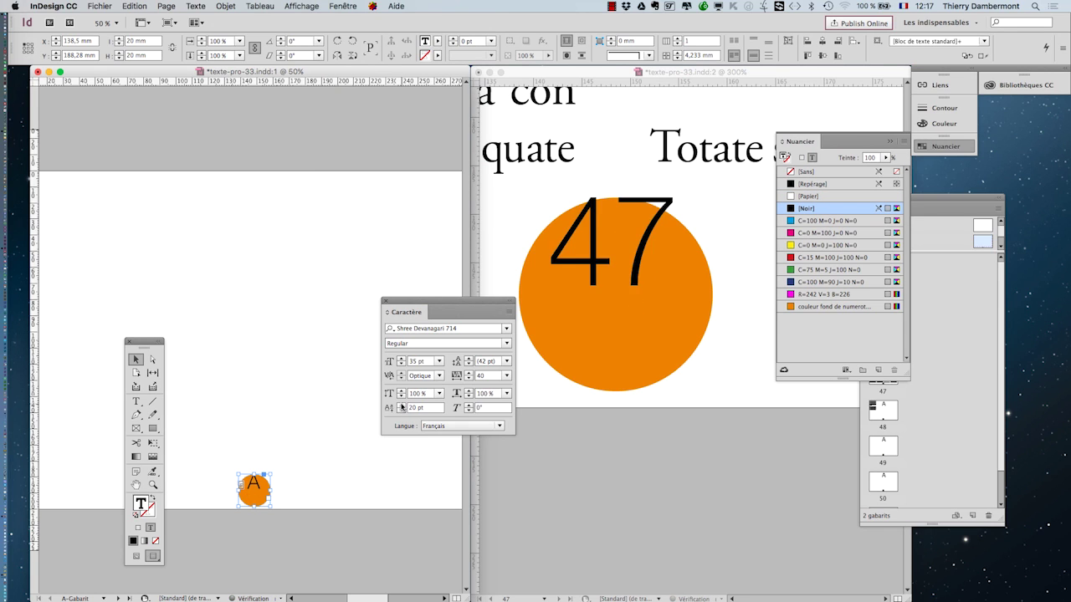
left_click(401, 406)
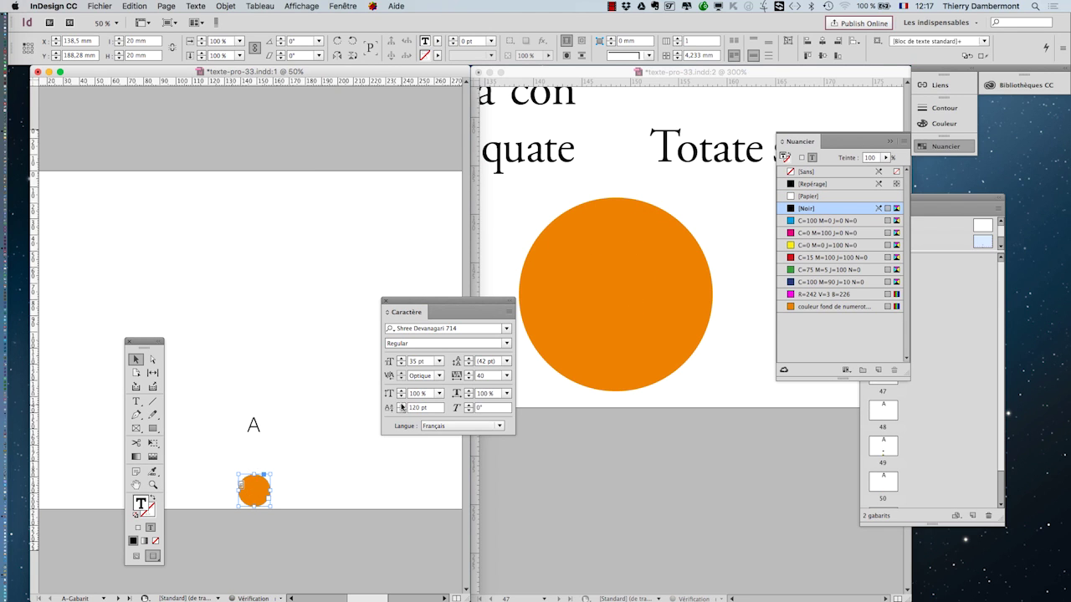
left_click(401, 407)
left_click(362, 397)
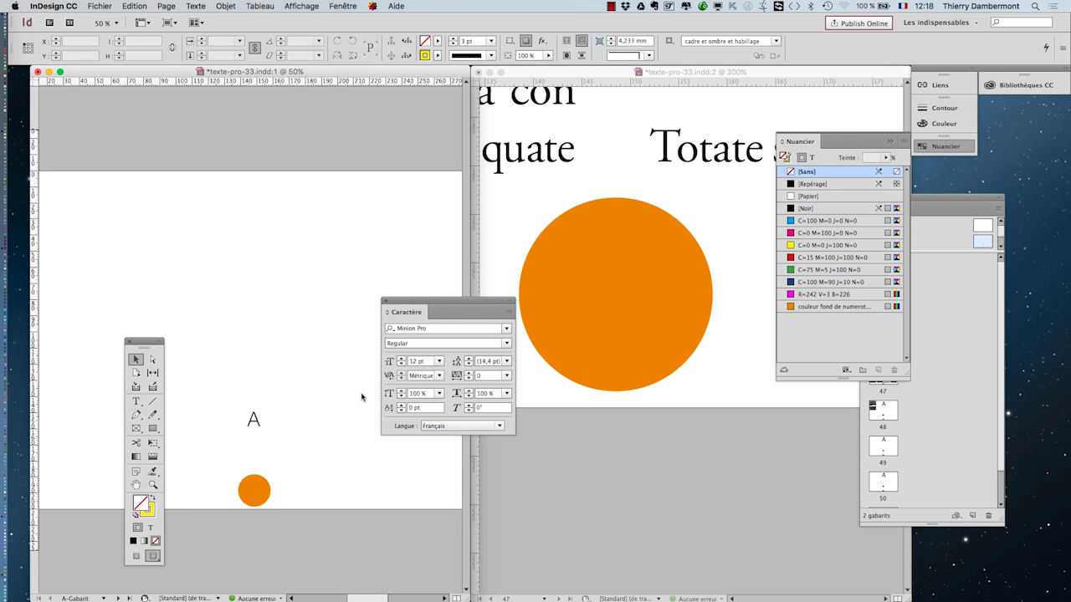
- Try to select the shifted page number above the circle with the Type tool and undo the attempt
left_click_drag(427, 309, 537, 335)
left_click_drag(145, 343, 87, 312)
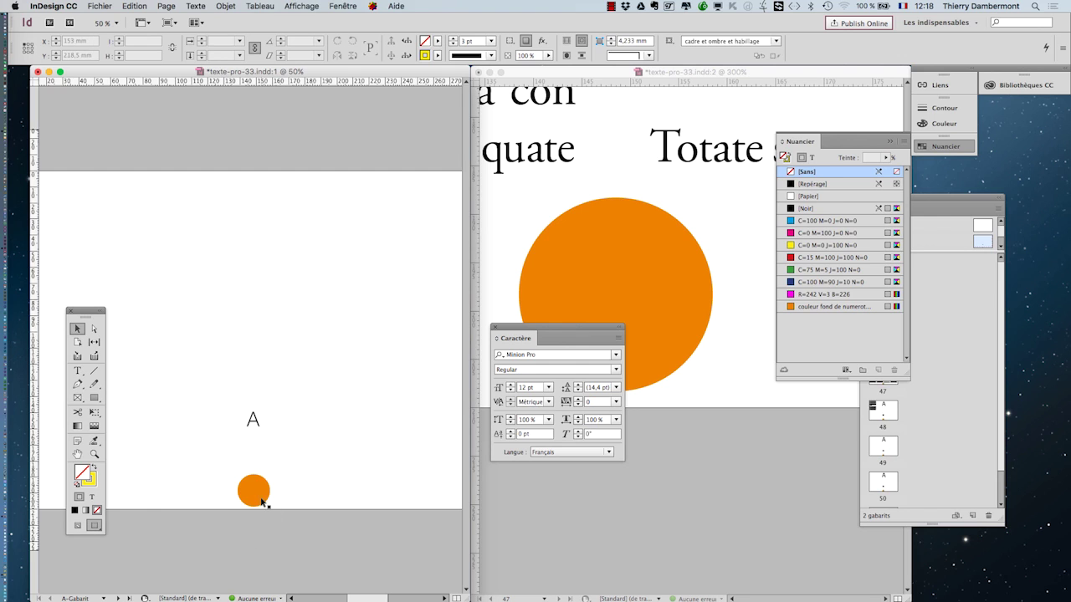
scroll(261, 502, "up", 3)
scroll(300, 485, "down", 5)
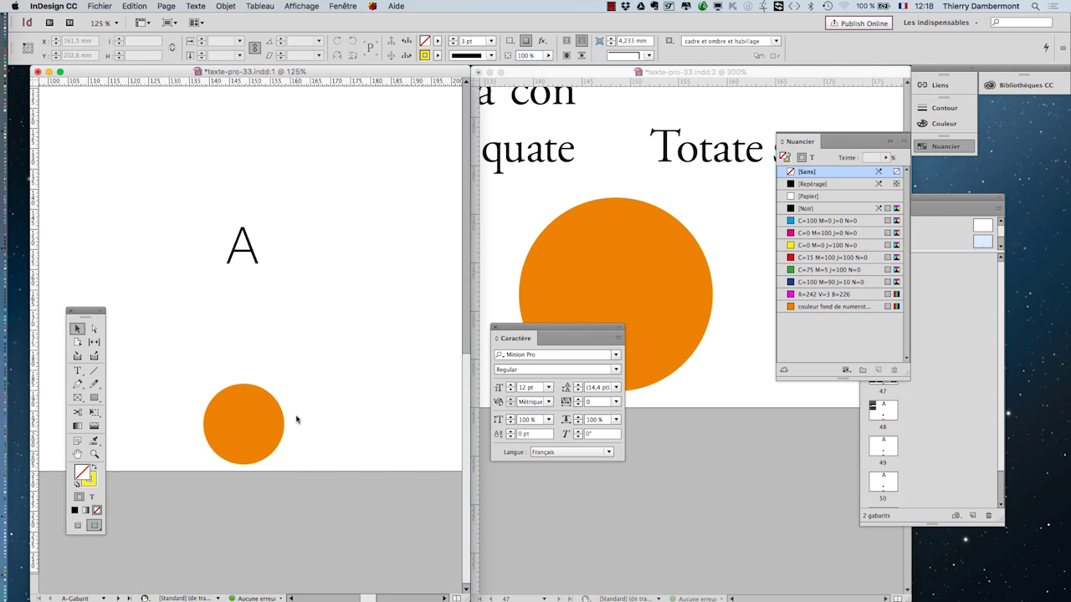
left_click(77, 373)
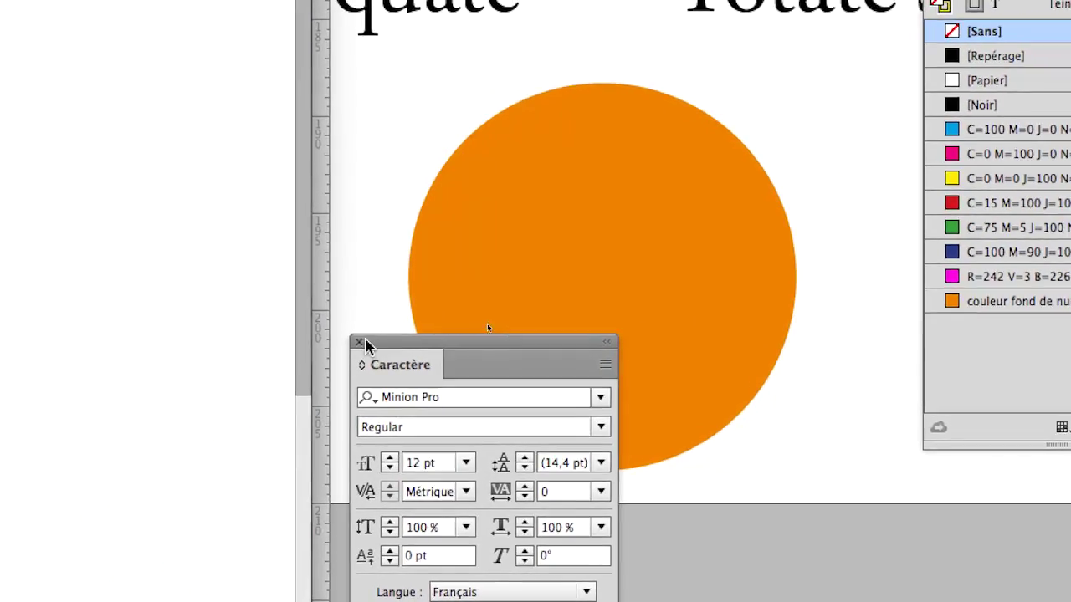
left_click_drag(924, 283, 707, 213)
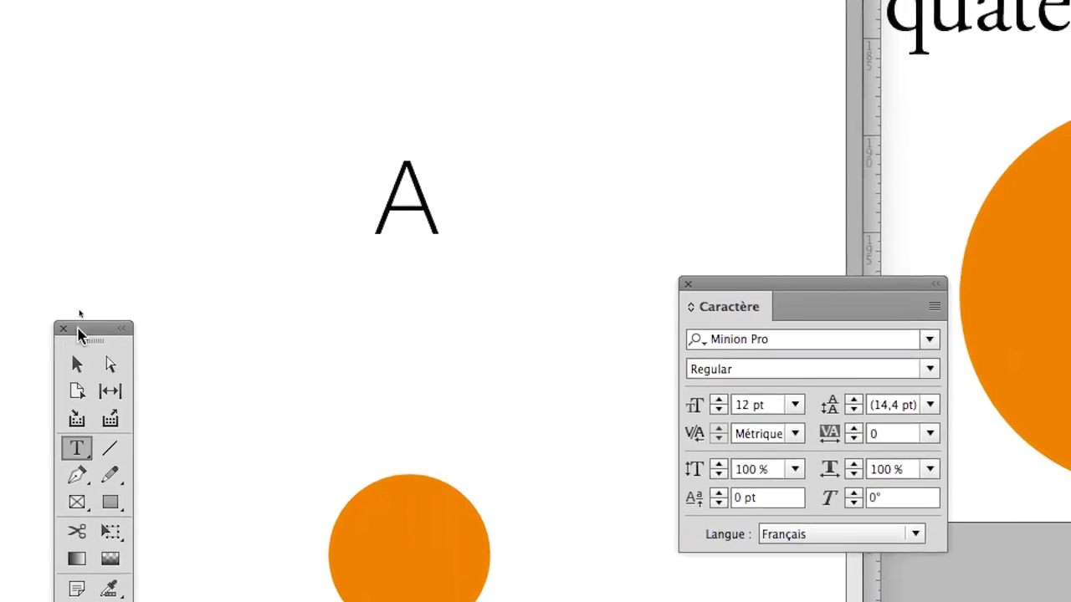
left_click_drag(79, 322, 133, 236)
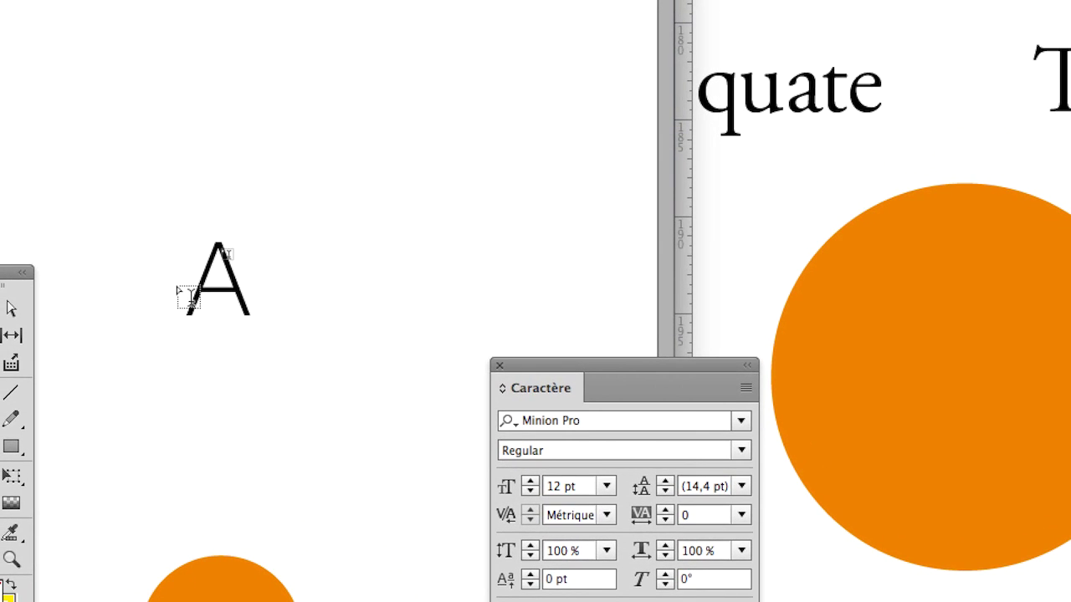
left_click_drag(179, 287, 285, 349)
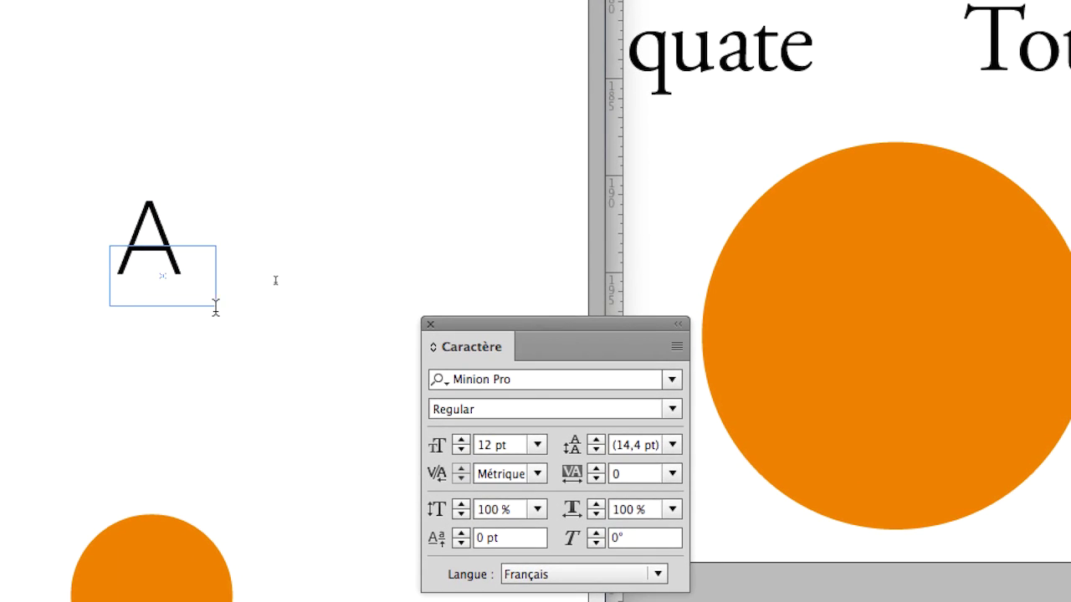
key("super+z")
key("Escape")
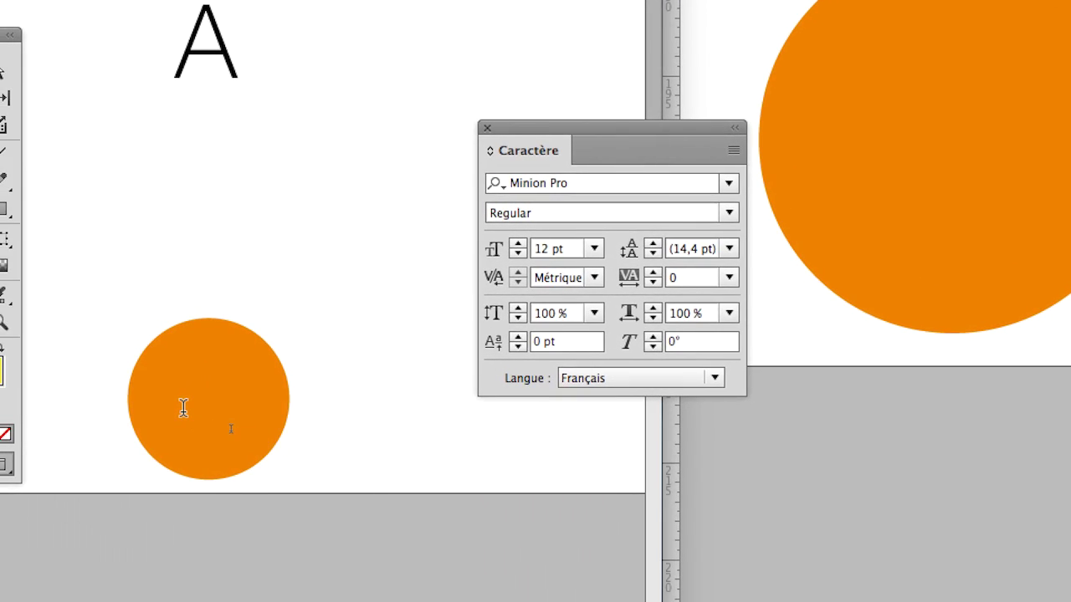
- Select the page number's text inside the master circle, lower its baseline shift to 10 pt, and deselect it
key("super+shift+z")
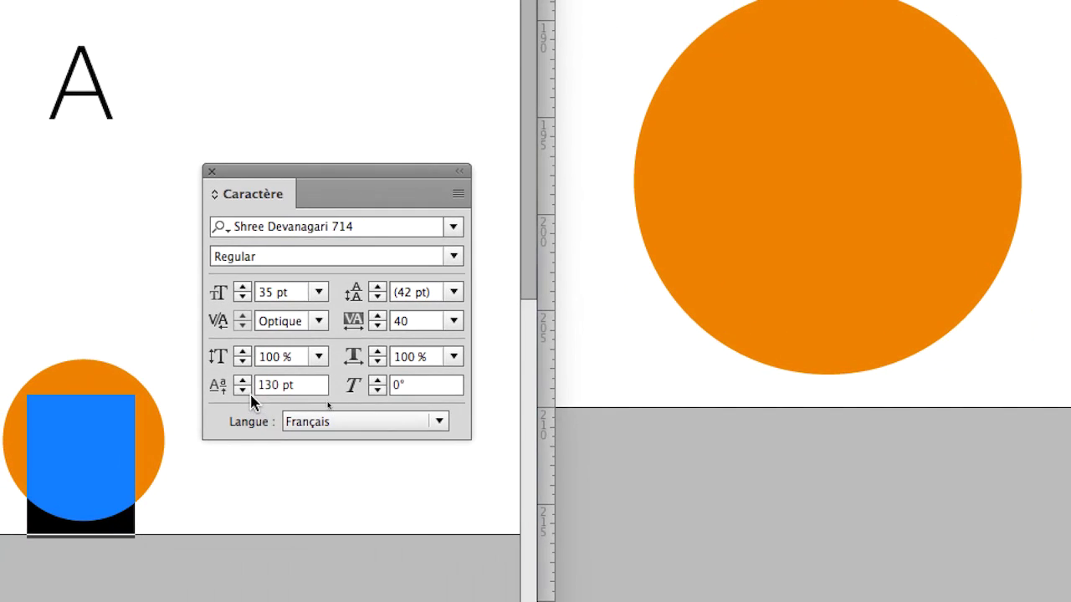
left_click_drag(250, 395, 250, 394)
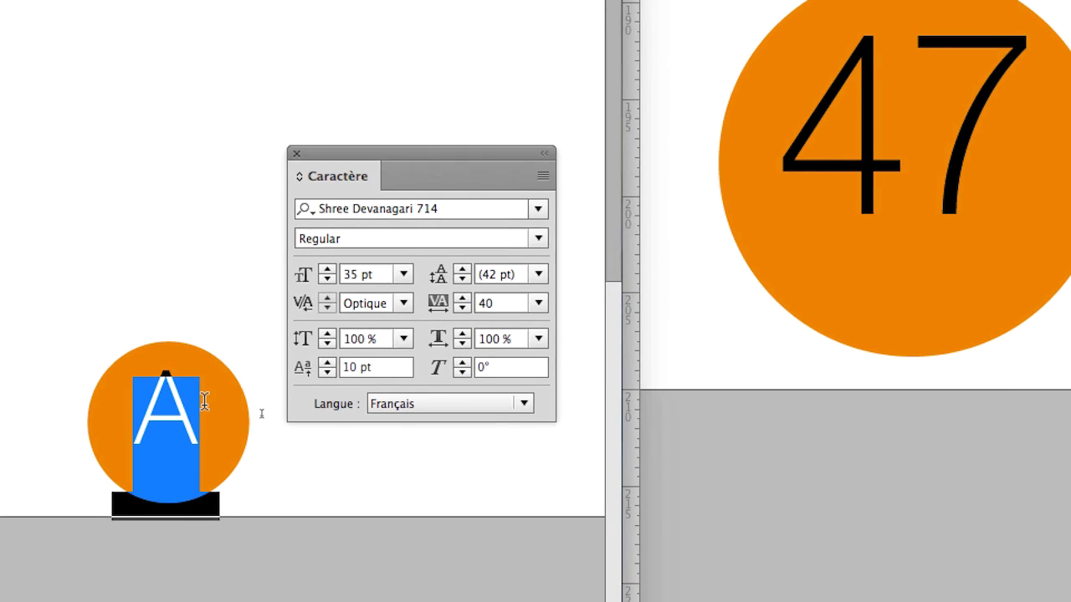
left_click(115, 428)
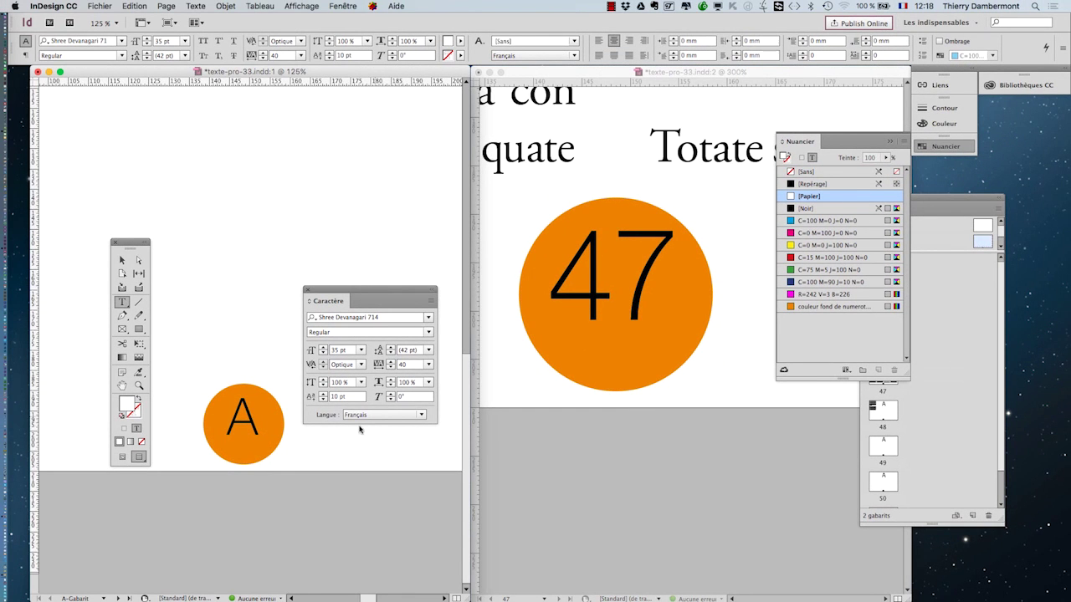
- Select the circle frame as an object and apply the [Papier] swatch to its text
left_click(121, 261)
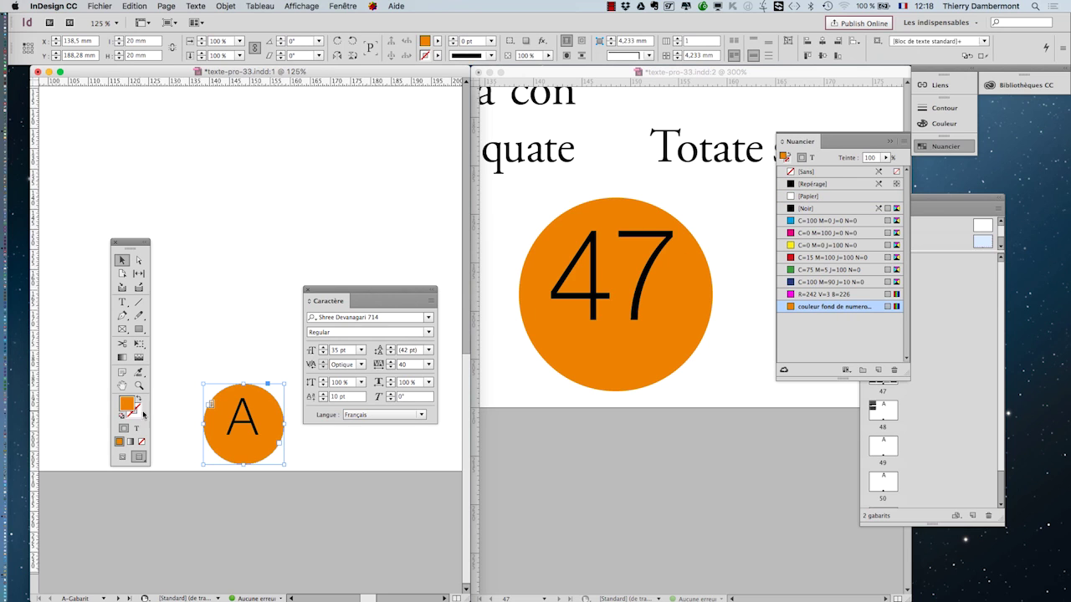
left_click(137, 428)
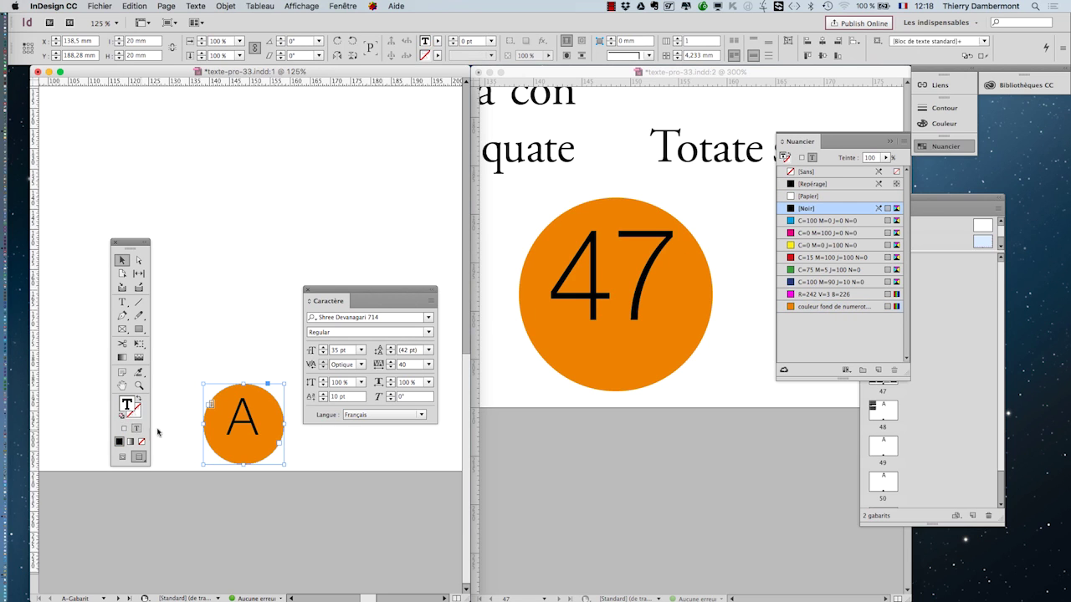
left_click(797, 197)
- Lower the page number's baseline shift to 4 pt to centre it vertically in the master circle
left_click_drag(335, 294, 379, 306)
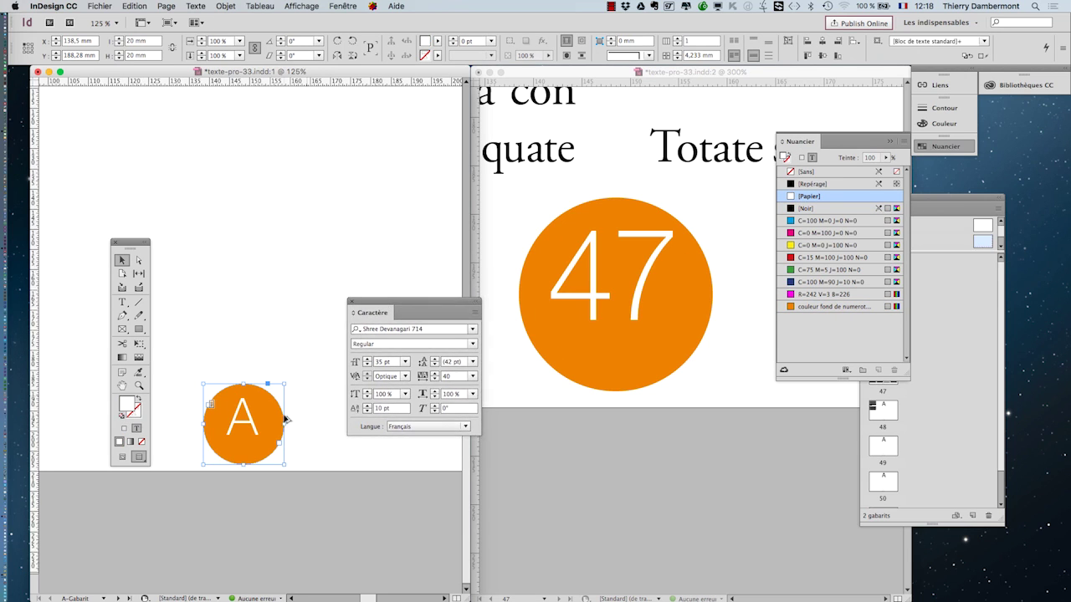
key("super+equal")
key("super+equal")
left_click_drag(137, 250, 114, 243)
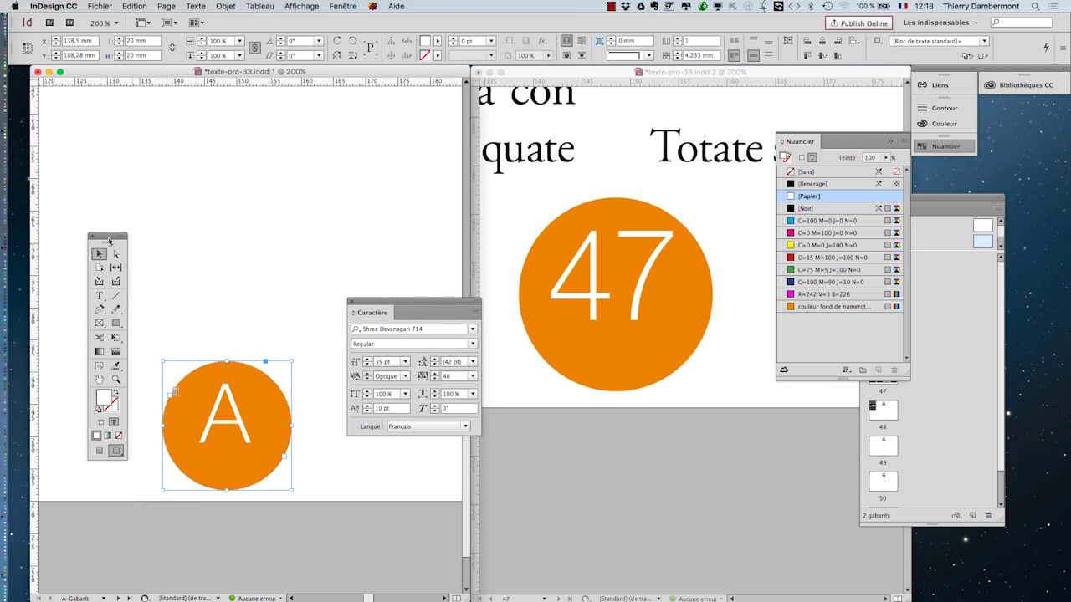
left_click(98, 296)
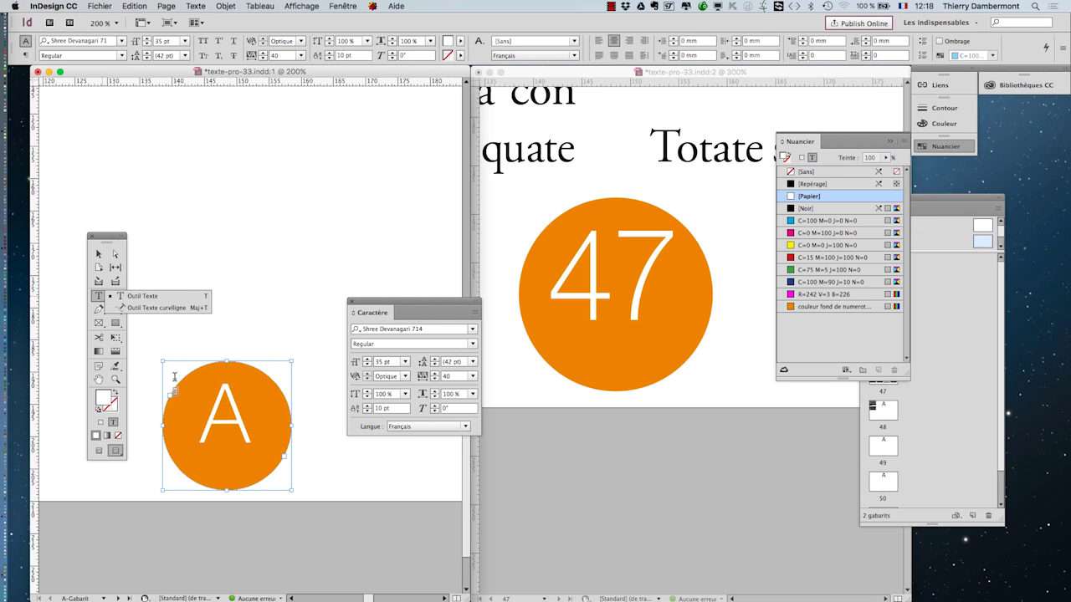
left_click(367, 411)
left_click(367, 411)
left_click(367, 412)
left_click(367, 412)
left_click(367, 412)
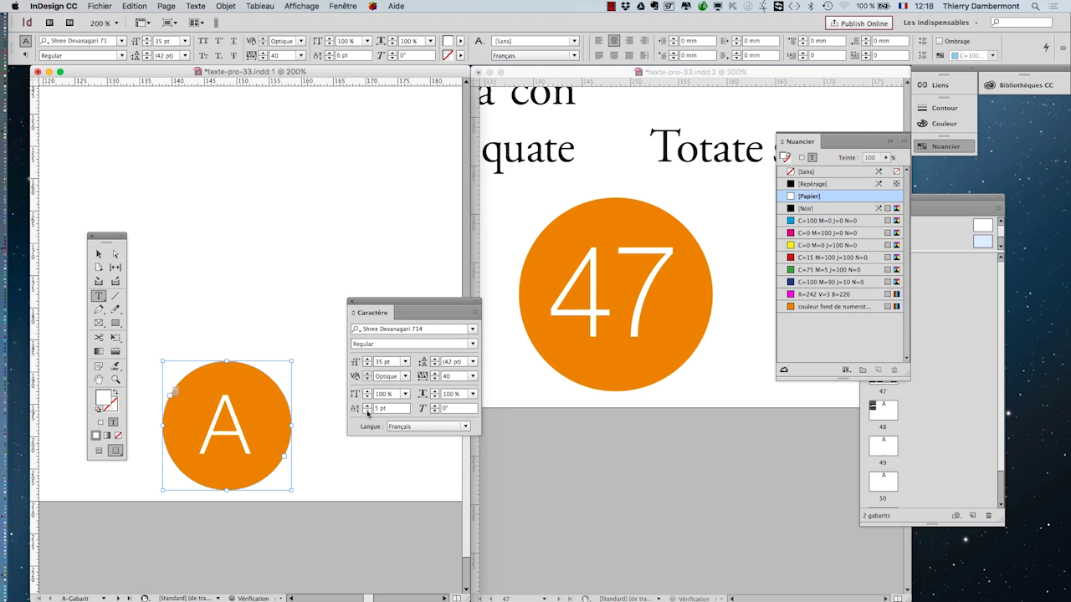
left_click(368, 411)
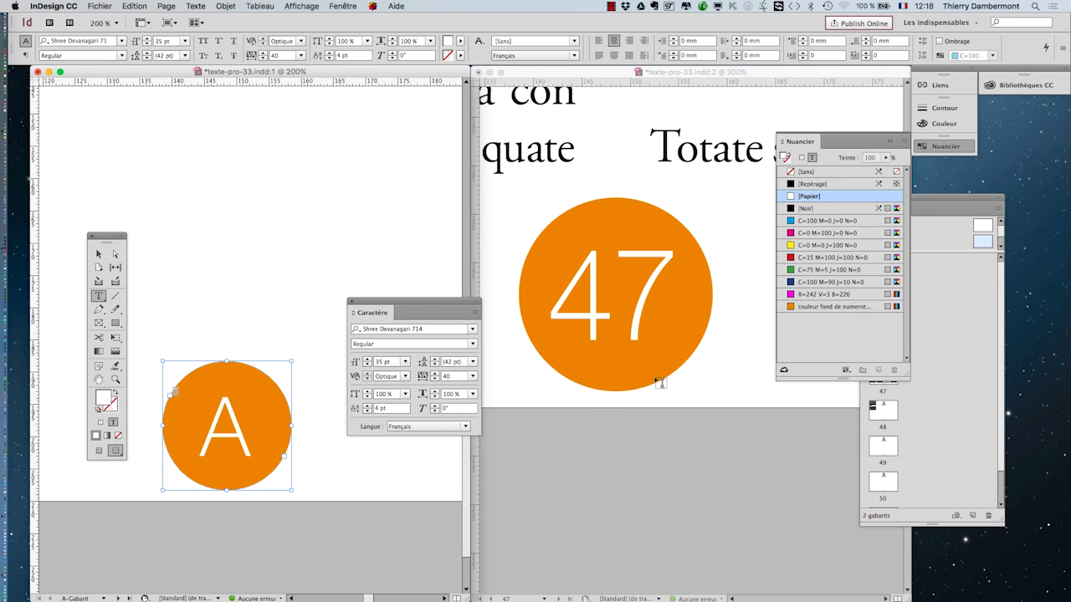
- Open page 48 and review the page number circles across the document's pages
double_click(884, 412)
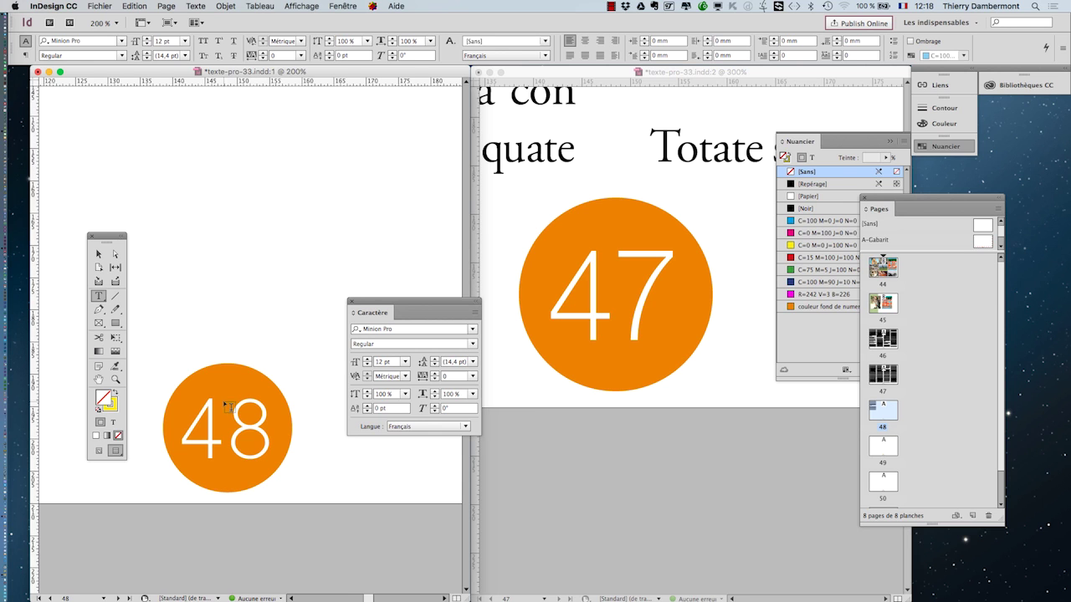
scroll(227, 406, "down", 6)
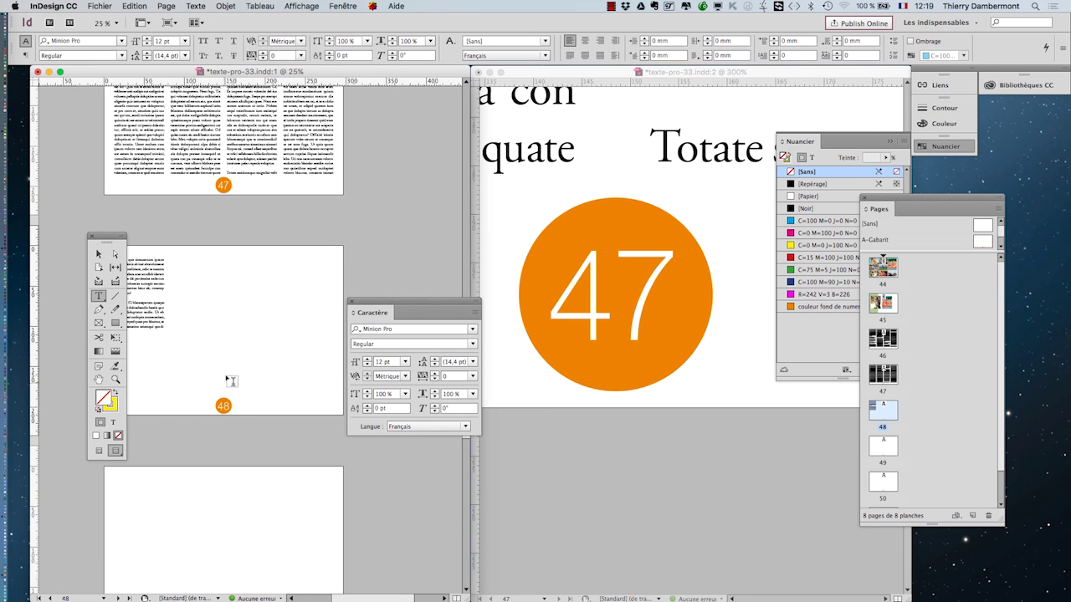
left_click_drag(398, 297, 421, 367)
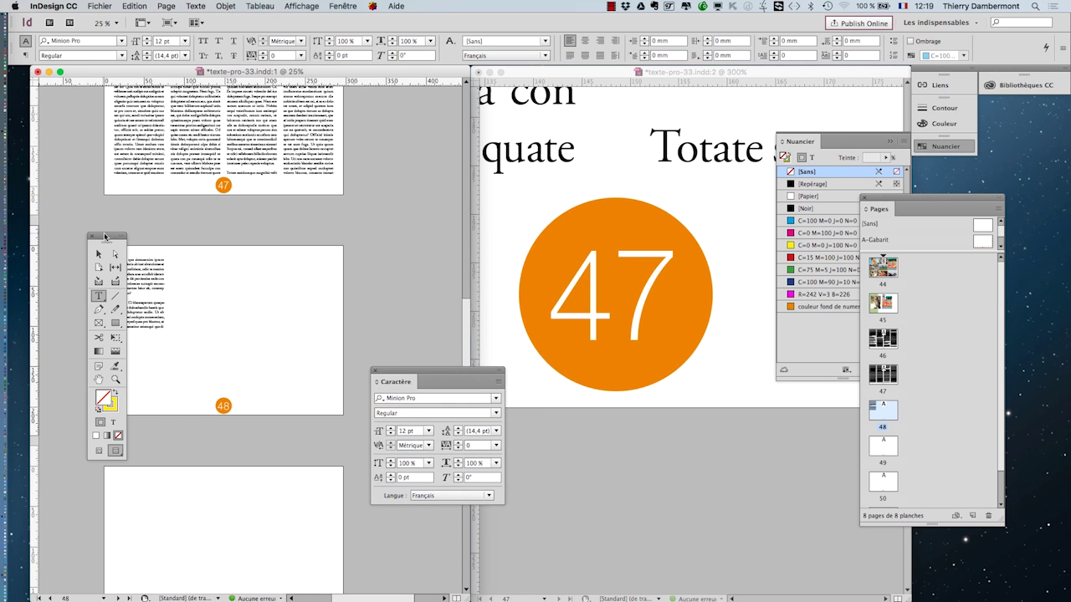
left_click_drag(104, 237, 72, 246)
scroll(256, 313, "up", 10)
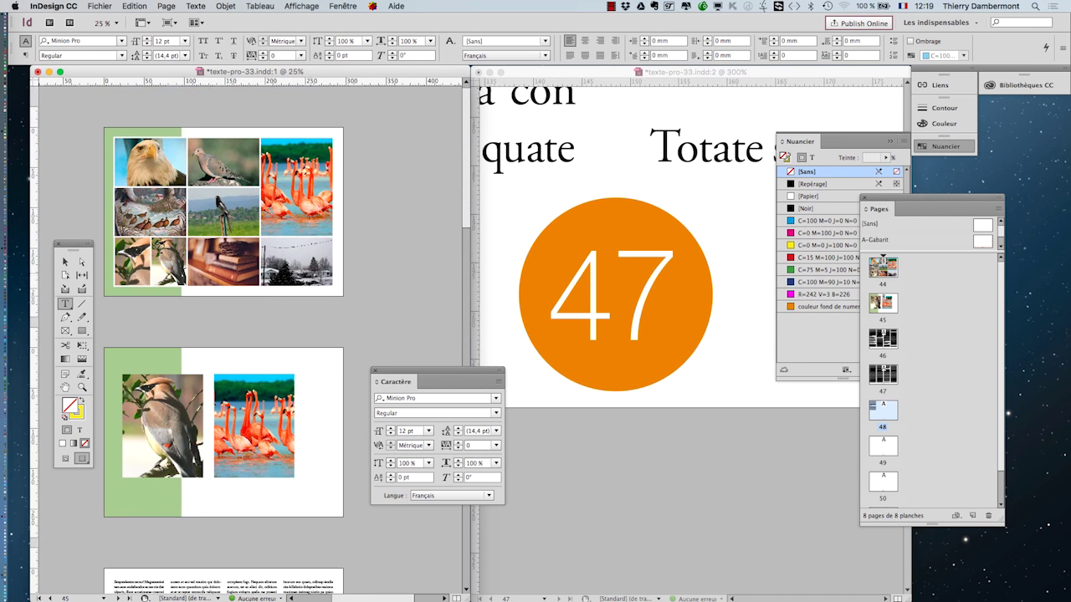
- Return to the A-Gabarit master page and move the character settings clear of the page
double_click(984, 242)
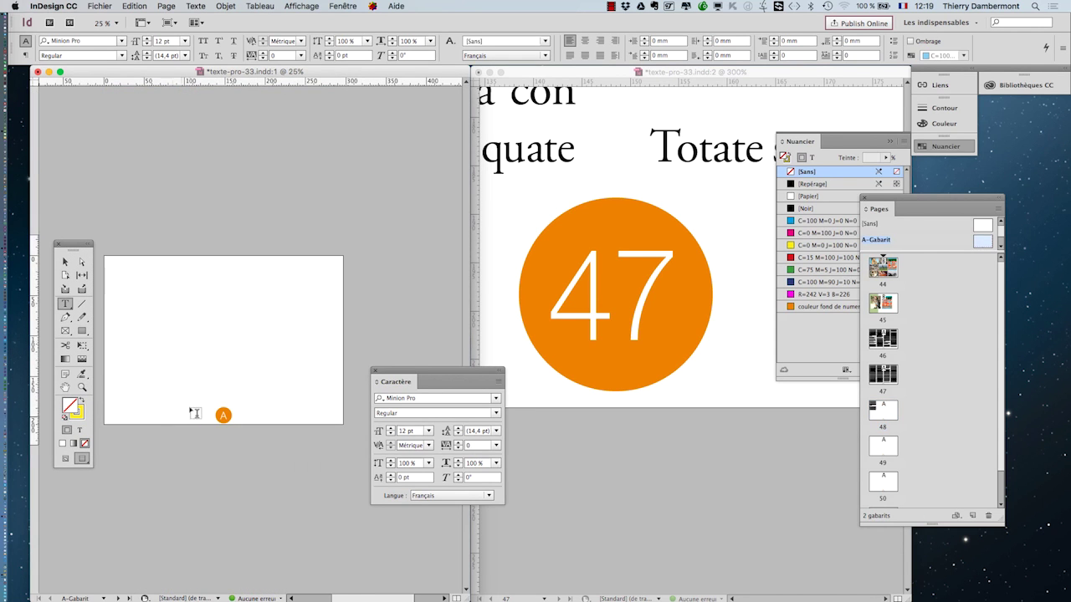
key("super+equal")
key("super+minus")
left_click_drag(410, 382, 316, 469)
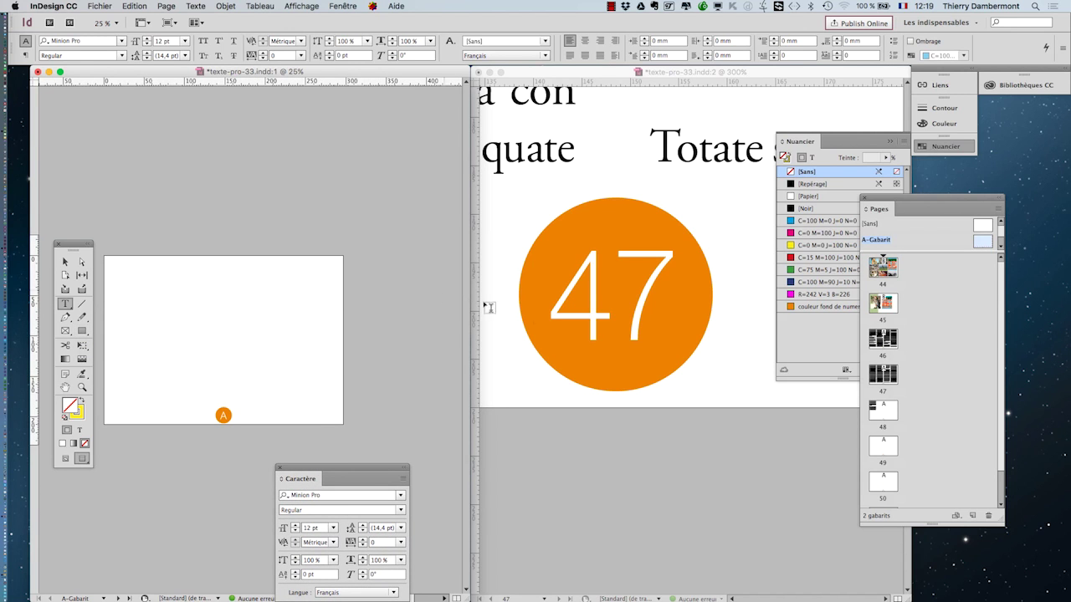
- Show the document's layers from the master page and create a new layer named "fond décoratifs"
scroll(597, 325, "down", 2)
scroll(588, 344, "down", 4)
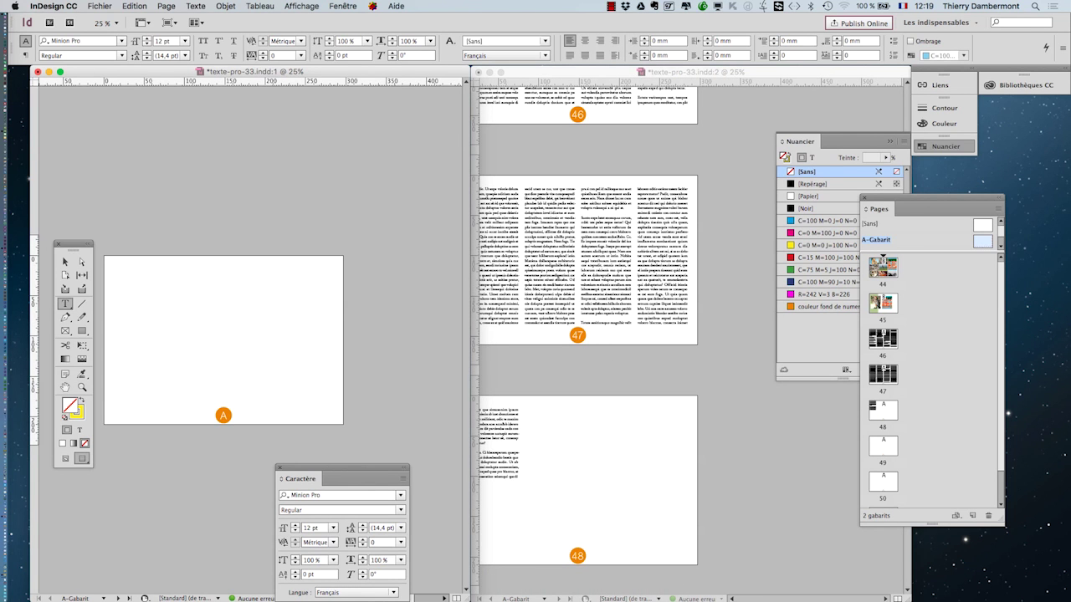
left_click(730, 599)
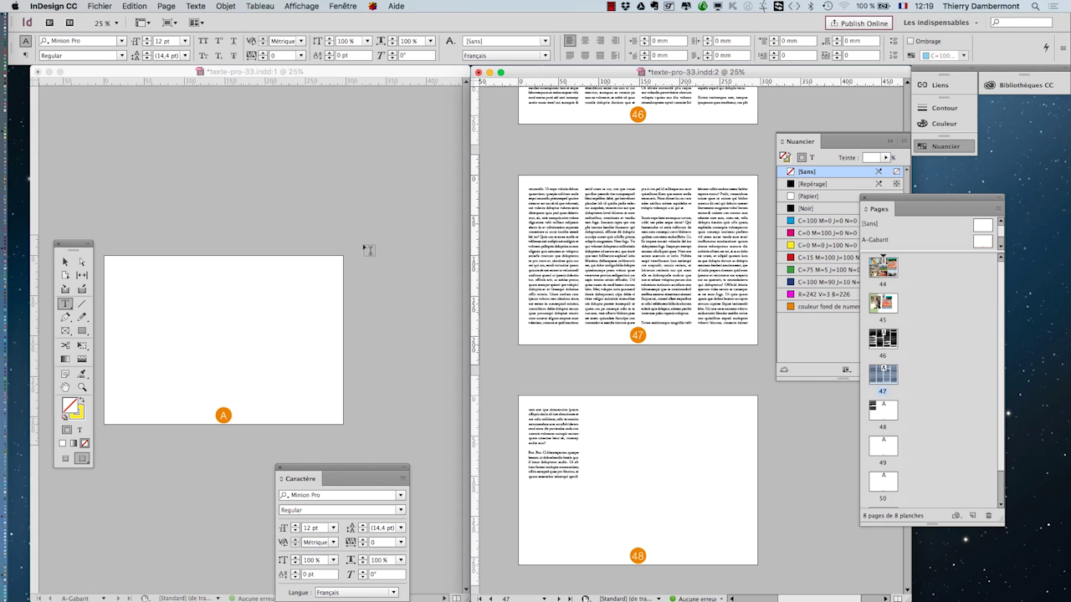
left_click(184, 75)
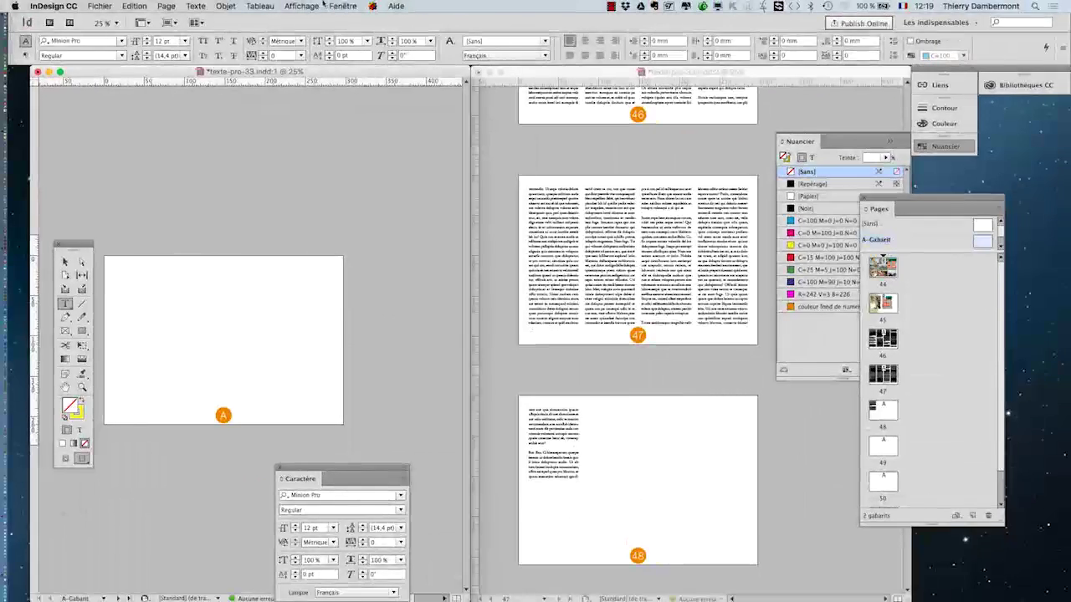
left_click(341, 6)
left_click(367, 79)
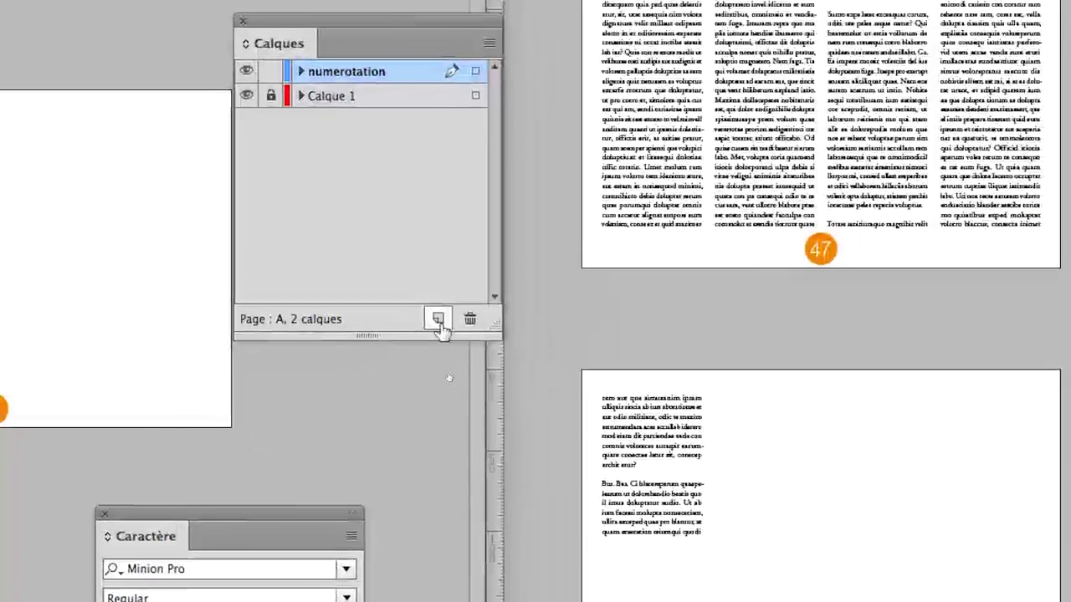
left_click(449, 313)
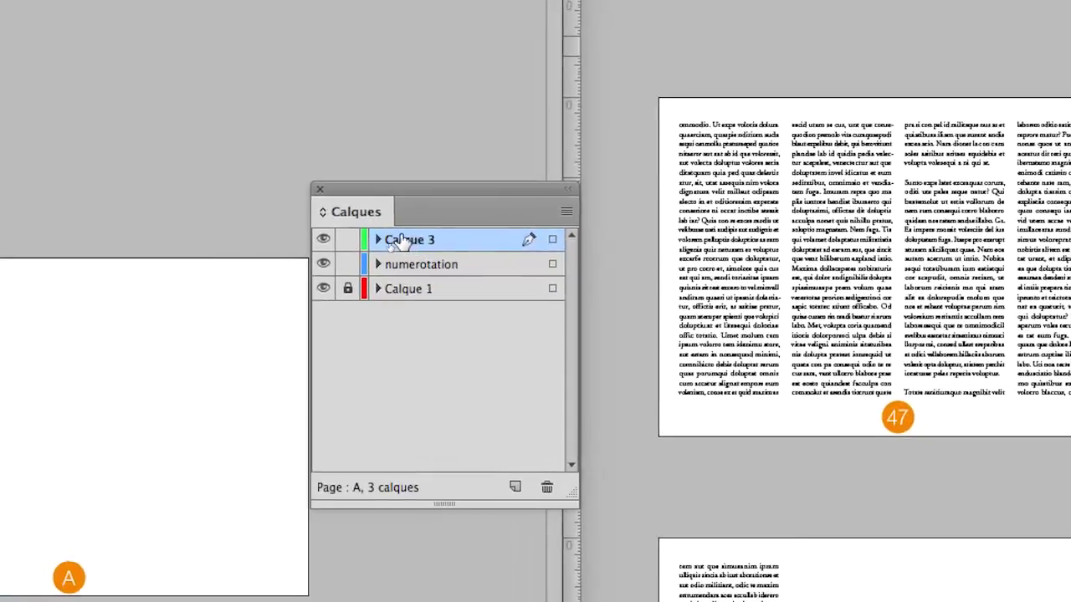
left_click_drag(395, 220, 368, 259)
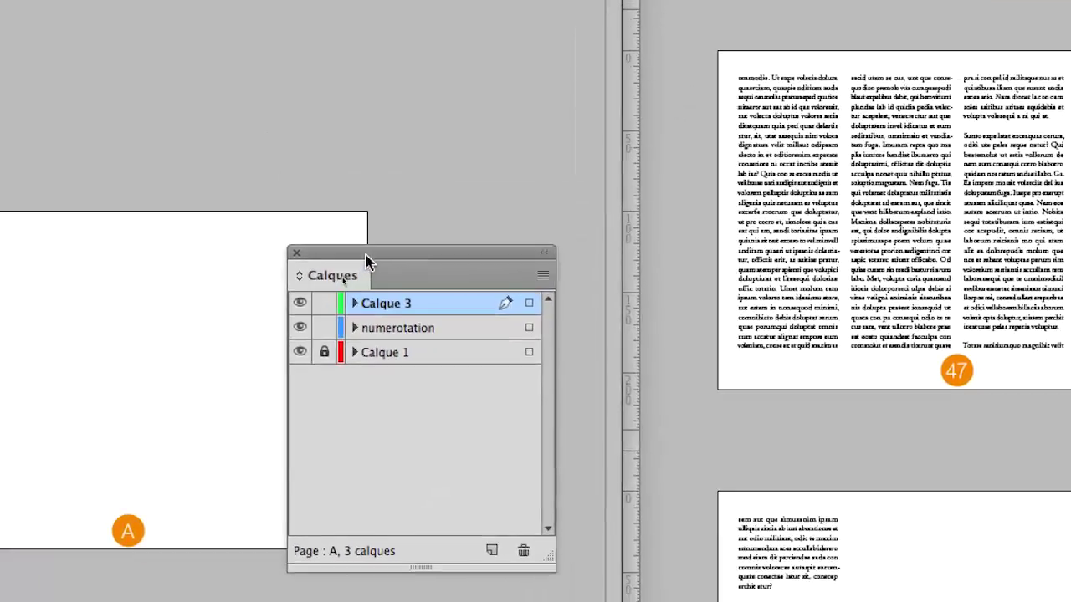
double_click(369, 276)
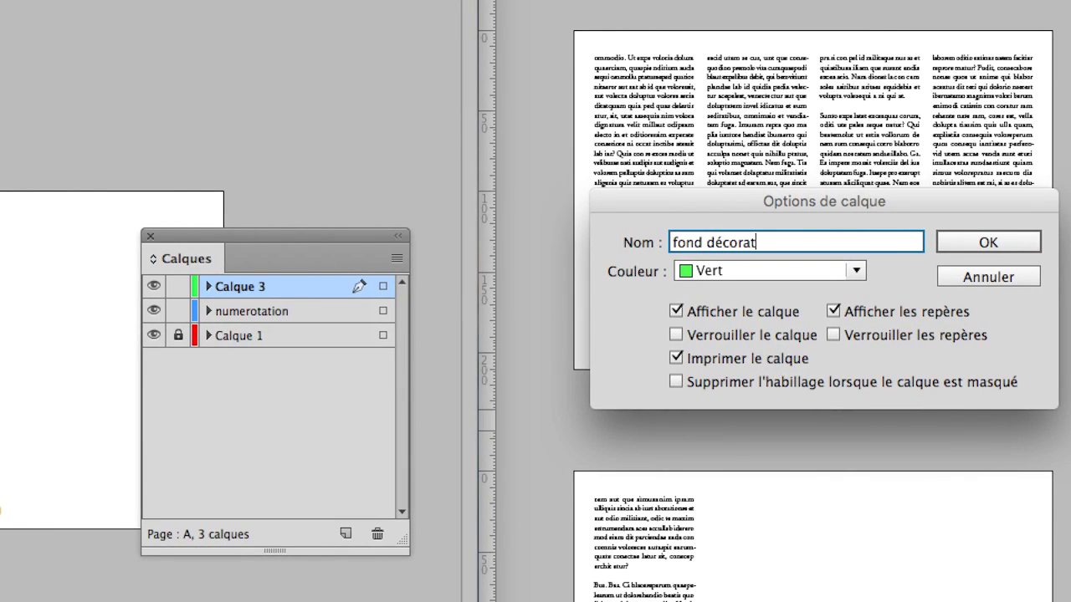
type("fond décoratifs")
left_click(987, 241)
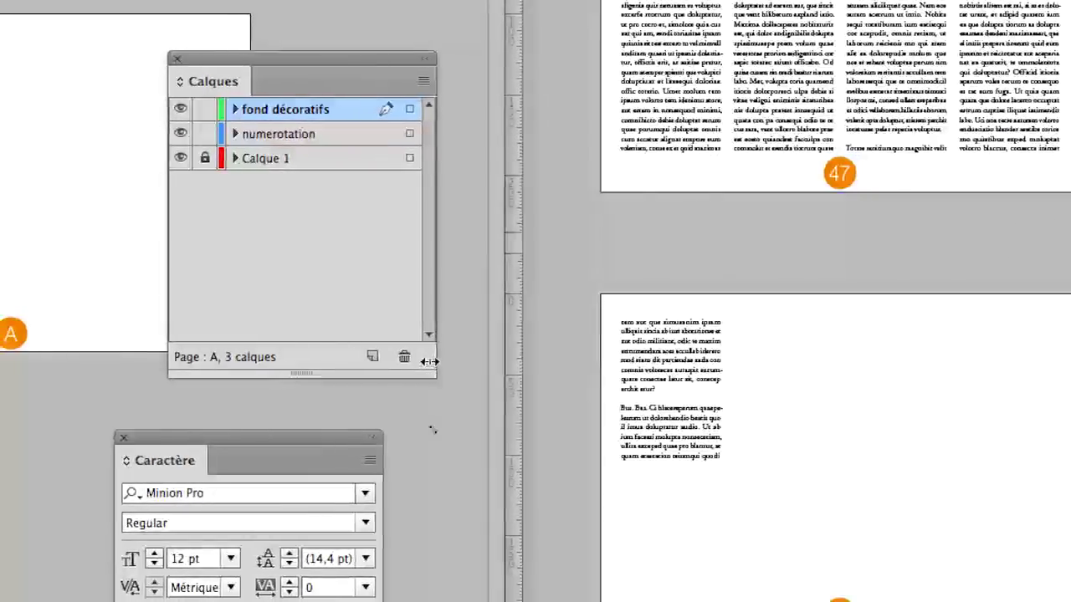
- Set the fond décoratifs layer's colour to Magenta and move the layer beneath Calque 1
left_click_drag(407, 494, 570, 402)
double_click(393, 249)
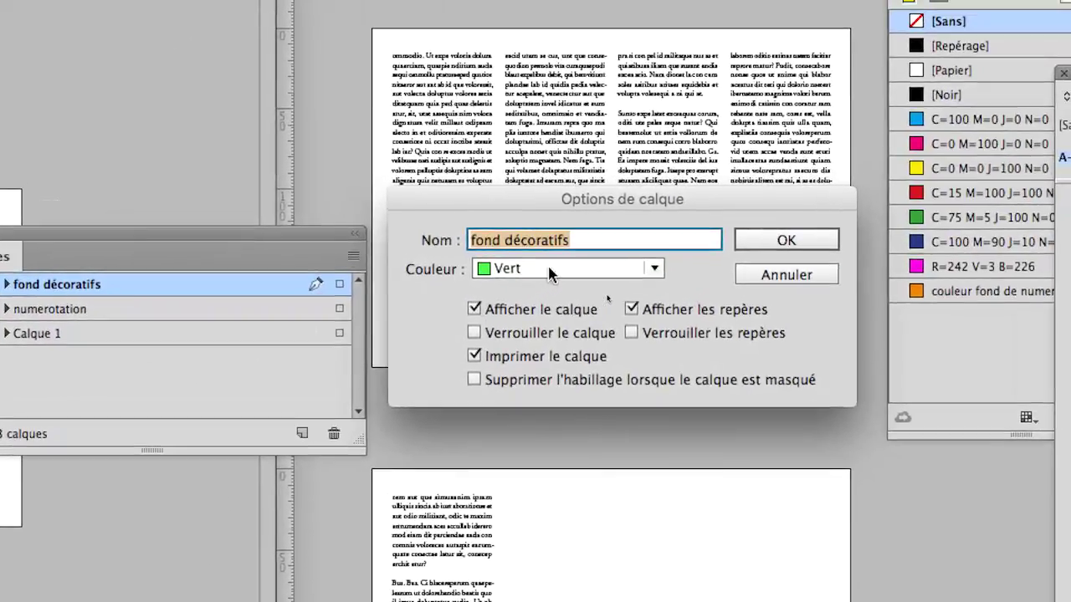
left_click(780, 236)
left_click(548, 403)
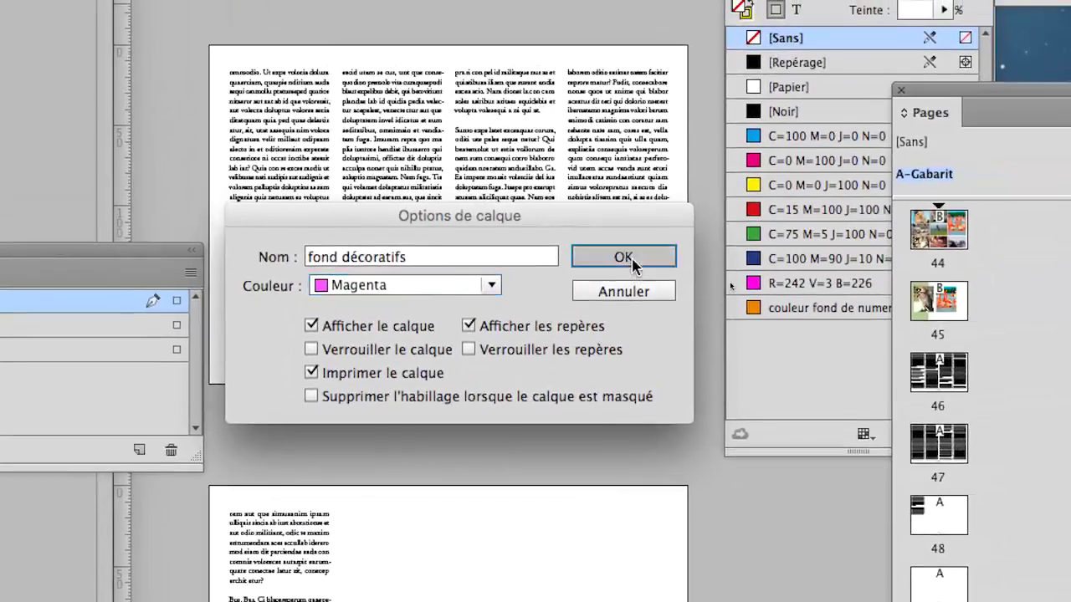
left_click(847, 153)
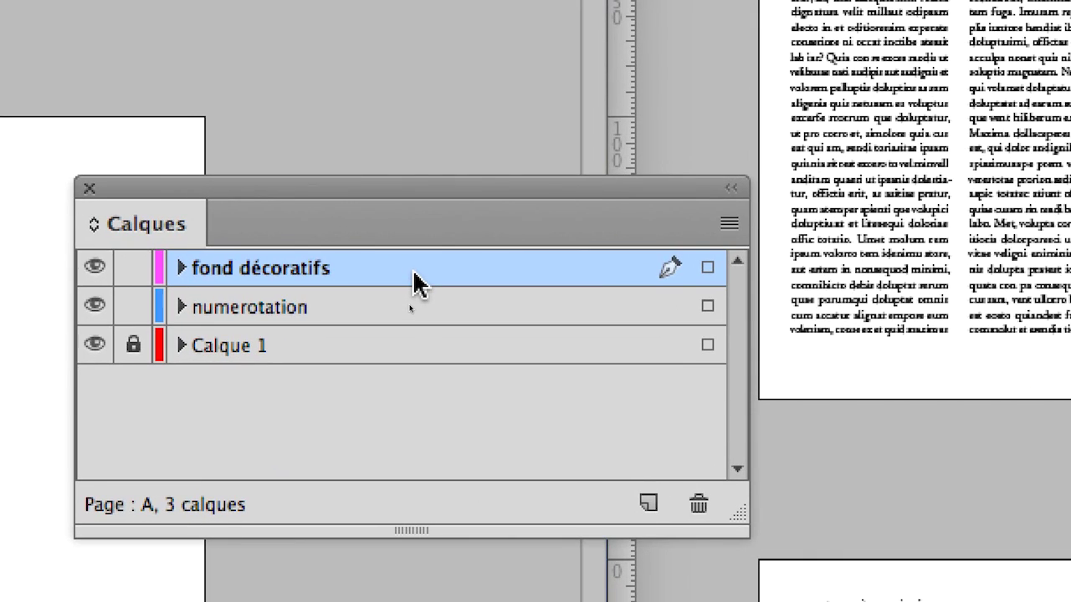
mouse_move(414, 280)
left_mouse_down()
mouse_move(402, 355)
mouse_move(409, 299)
left_mouse_up()
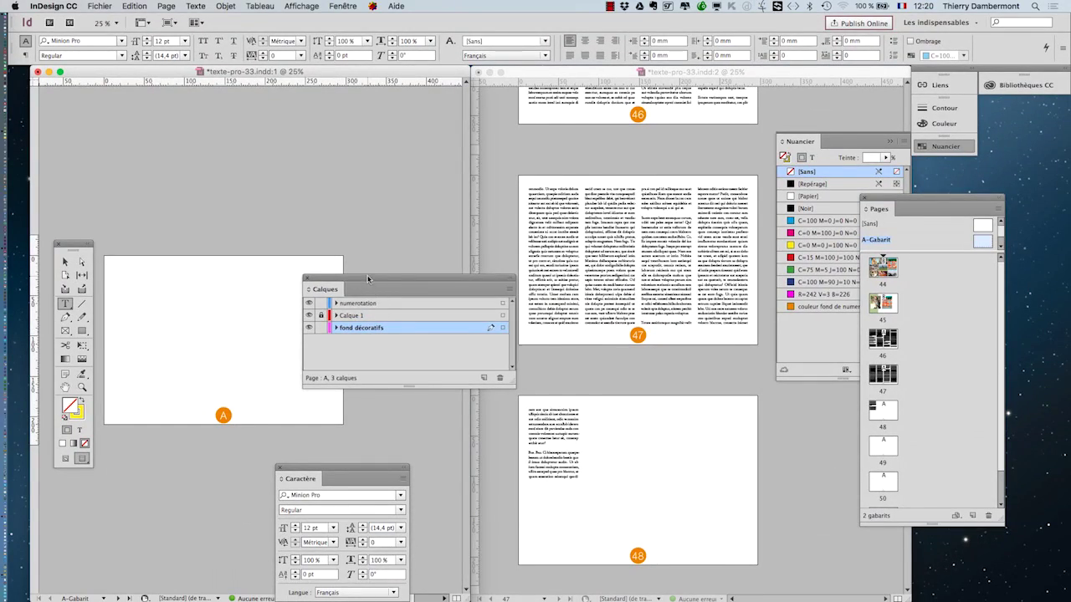
left_click_drag(364, 285, 427, 301)
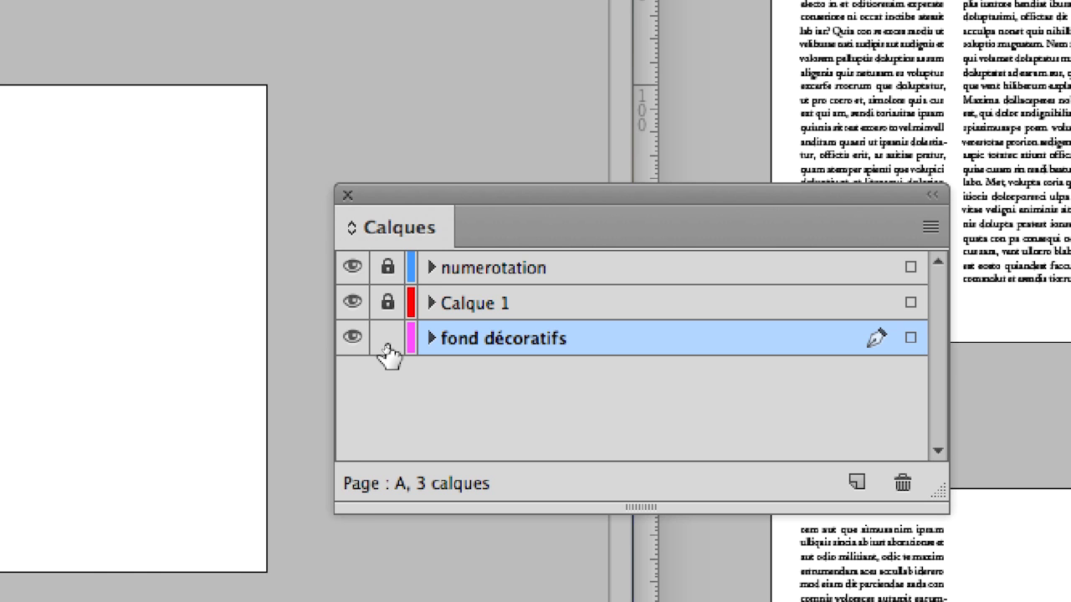
- Lock every layer except fond décoratifs and make fond décoratifs the active layer
left_click(387, 343)
left_click(388, 307)
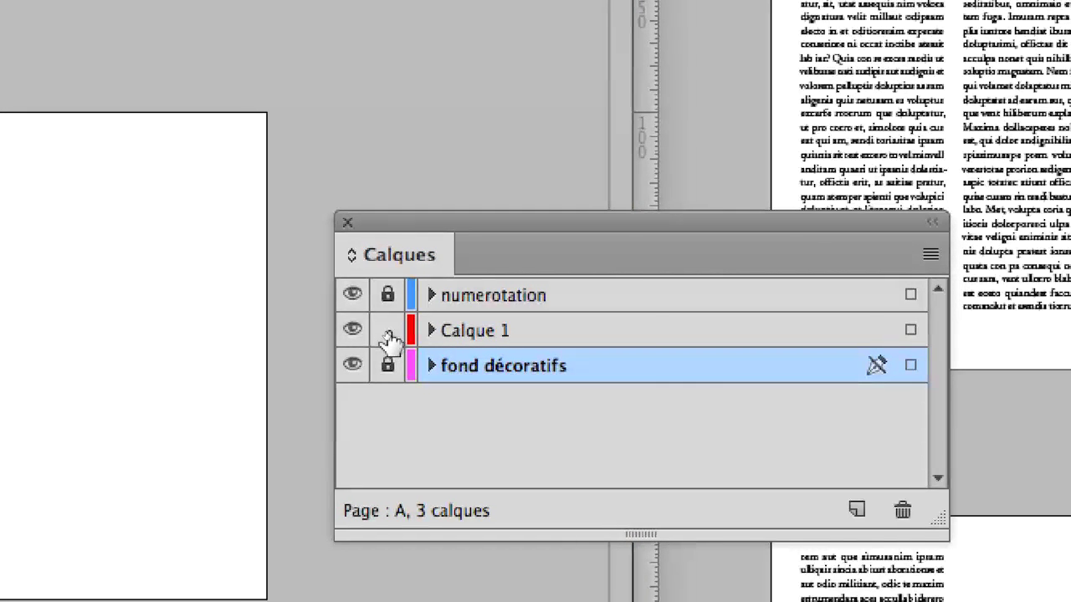
left_click(421, 335)
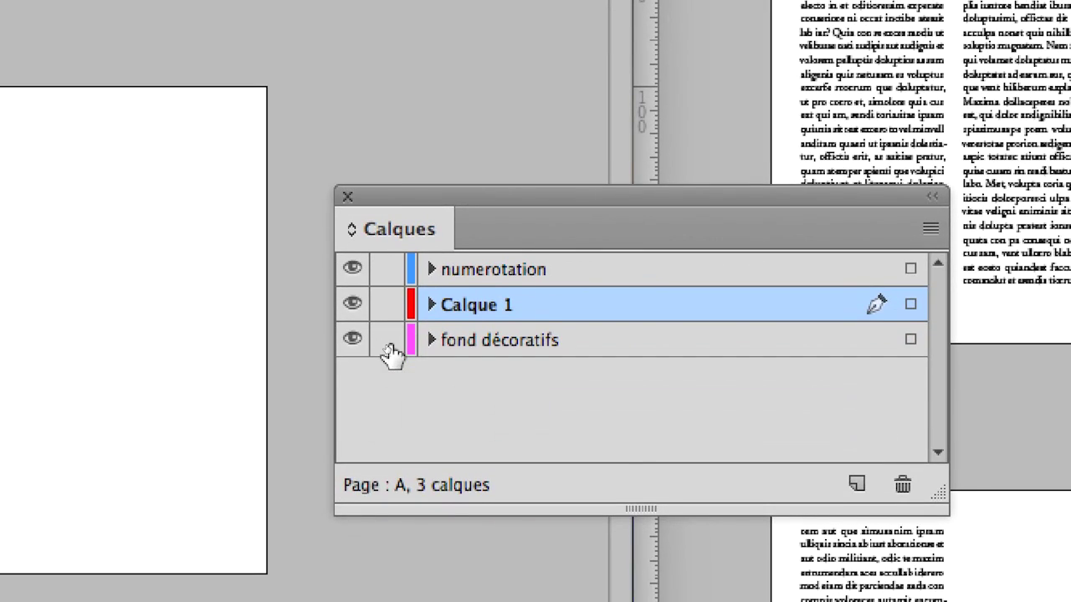
left_click(389, 348, "alt")
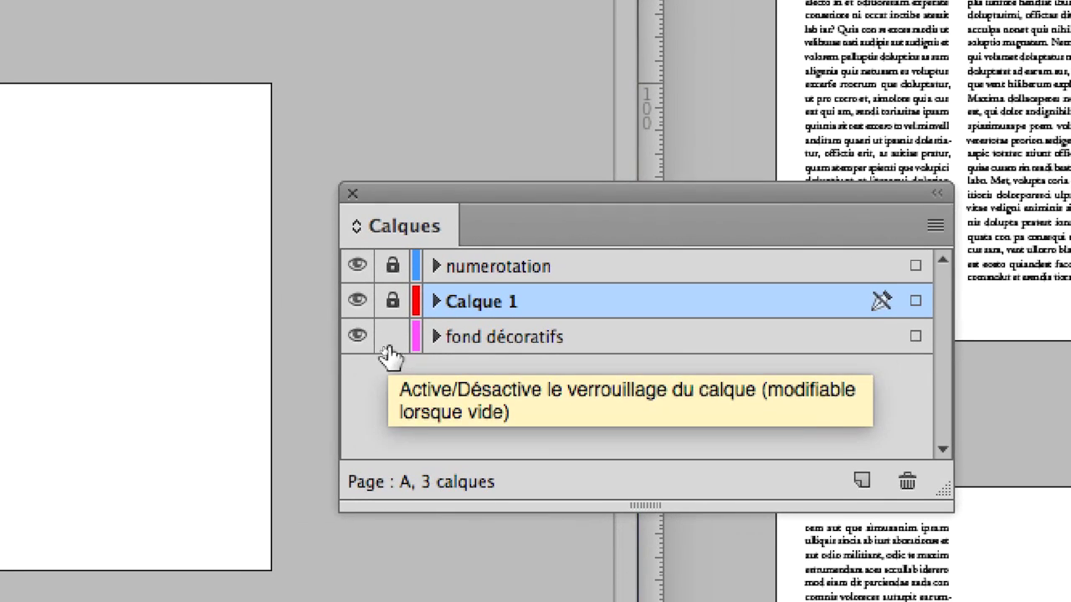
left_click(535, 329)
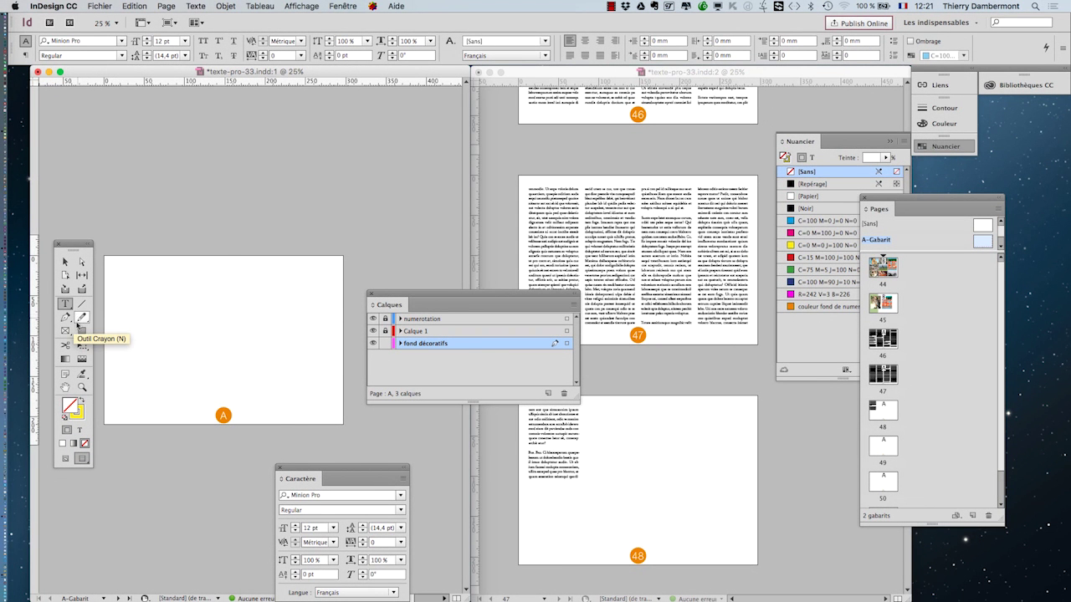
- Draw a closed triangle about 235 mm wide and 257 mm high with the Pen tool, overlapping the right part of the master page
left_click(67, 318)
left_click(223, 236)
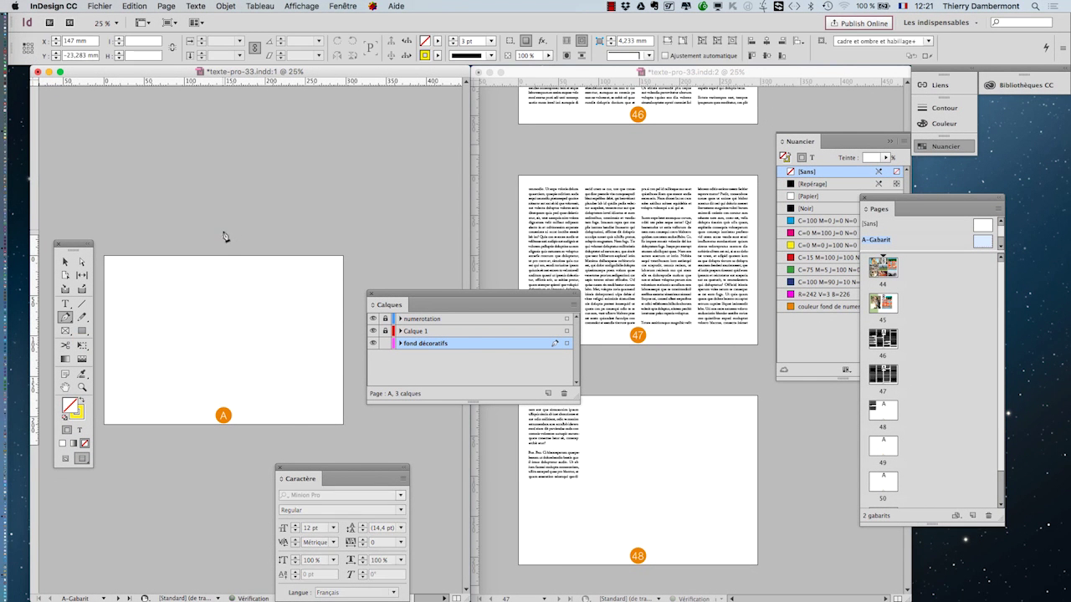
left_click(266, 443)
left_click(412, 439)
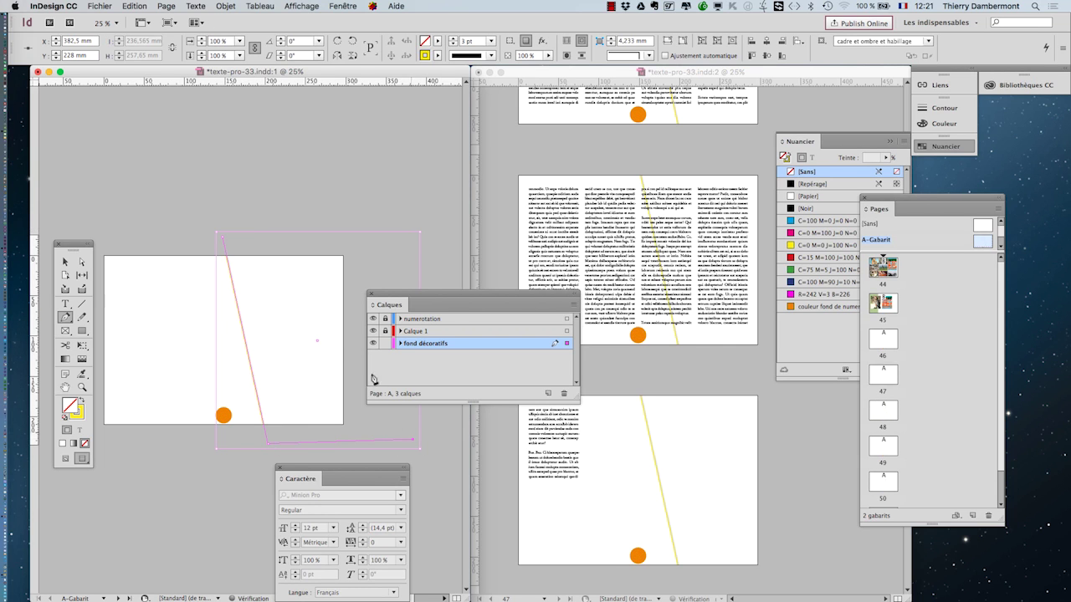
left_click(223, 237)
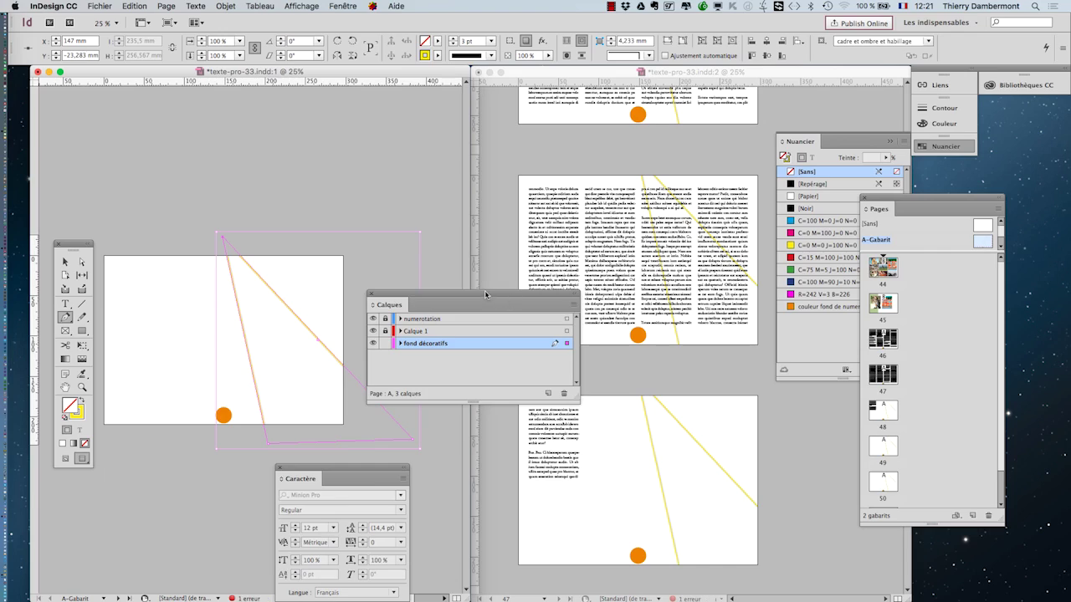
left_click_drag(481, 296, 167, 531)
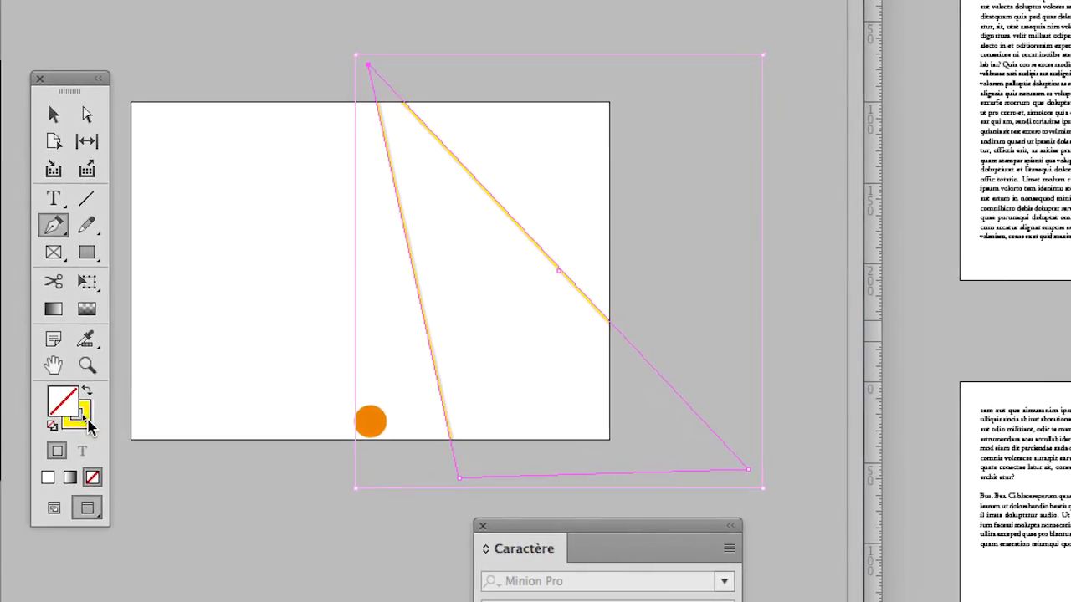
- Remove the triangle's stroke and fill it with the green C=75 M=5 J=100 N=0 swatch at a 31% tint
left_click(89, 426)
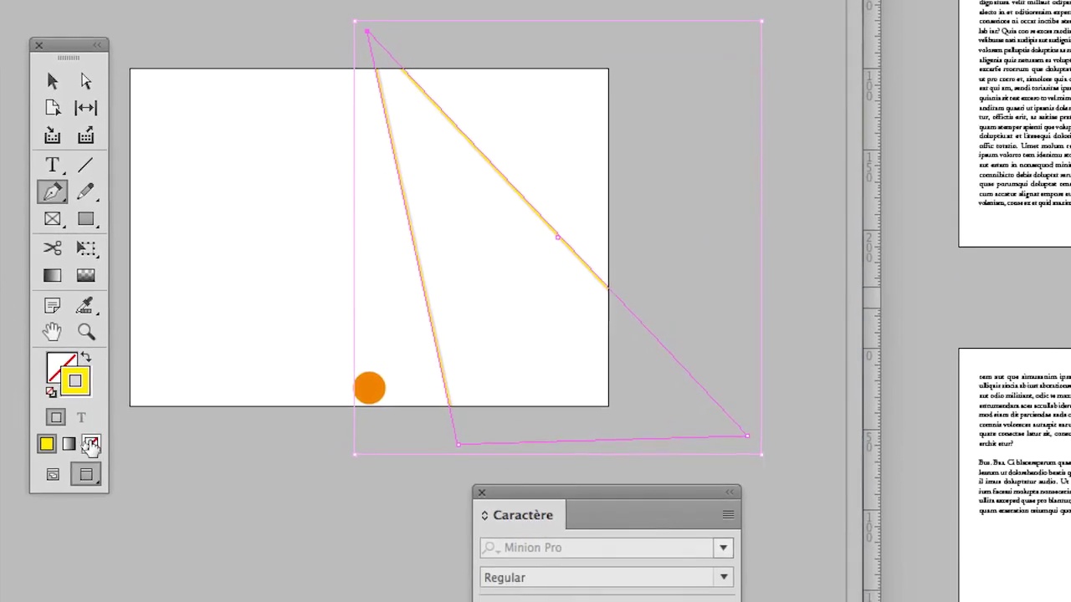
key("slash")
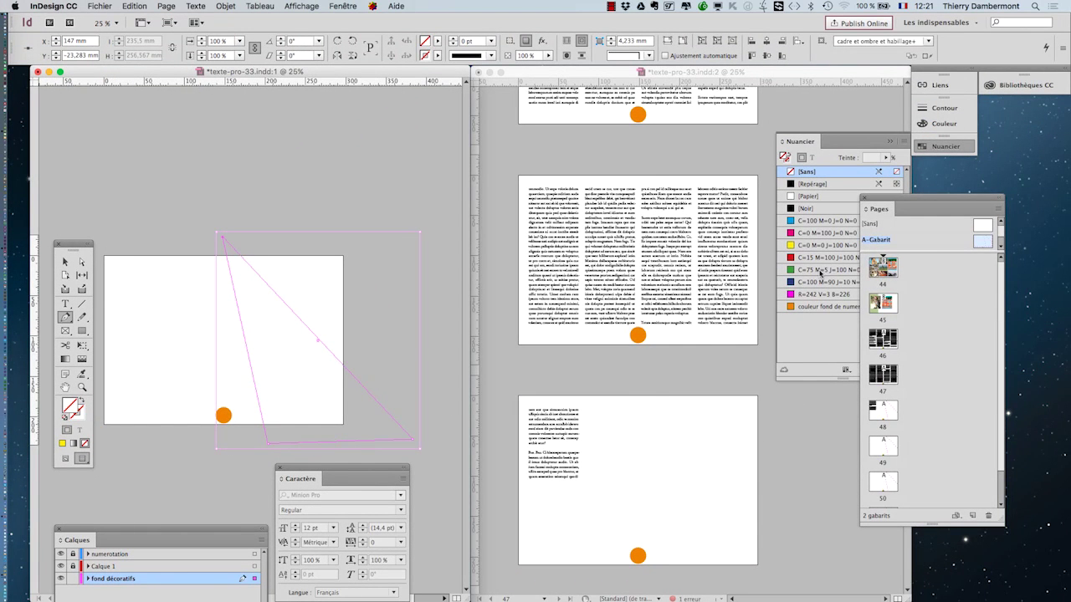
left_click(820, 272)
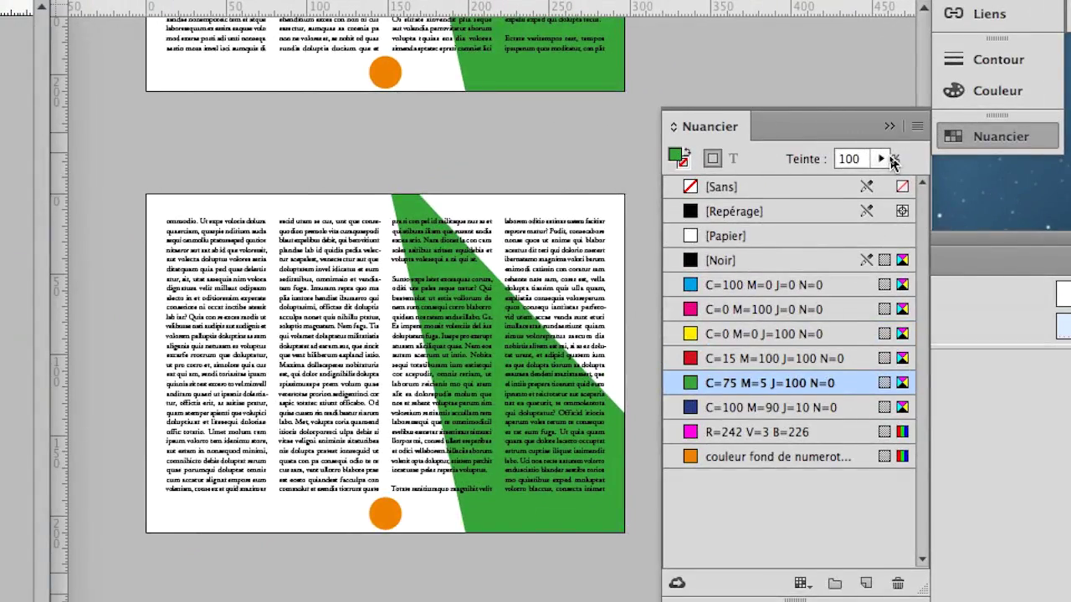
left_click(881, 158)
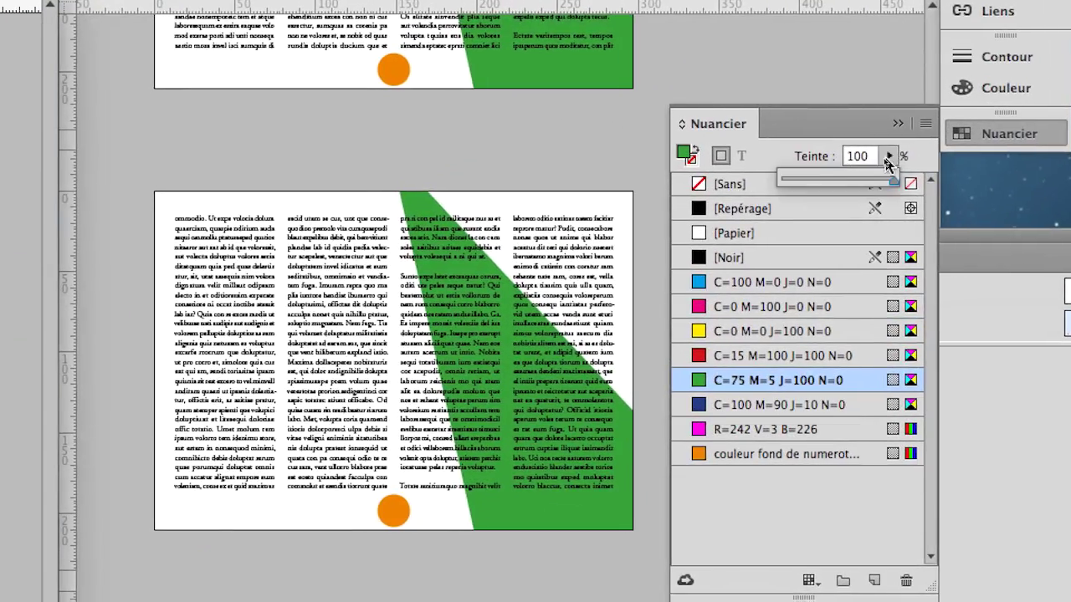
left_click_drag(885, 183, 850, 172)
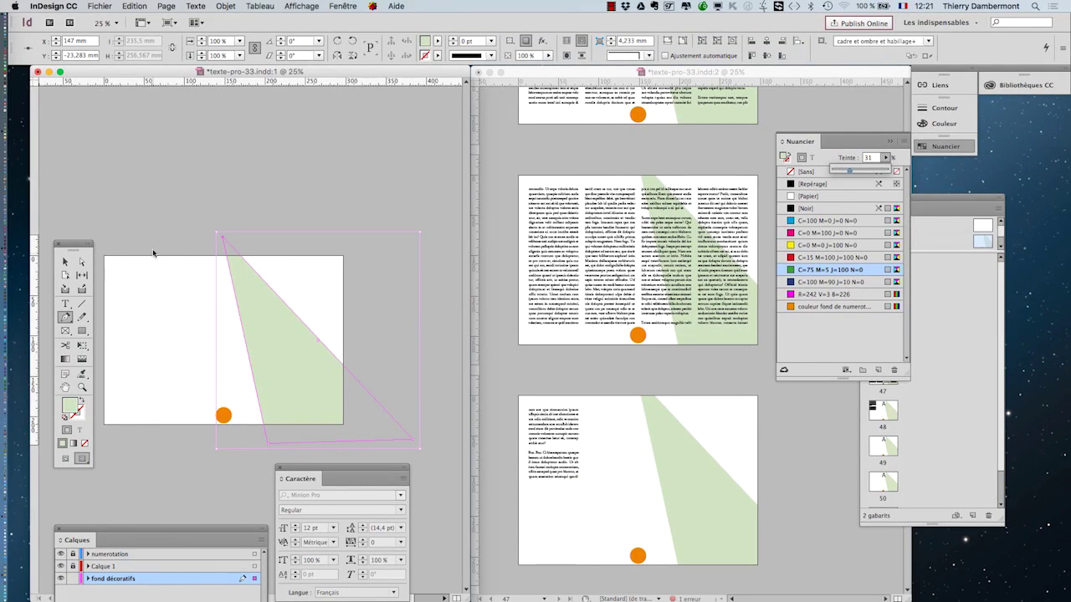
- Leave the preview display and move the triangle's top vertex to about X 267 mm, Y -69.75 mm
left_click(153, 253)
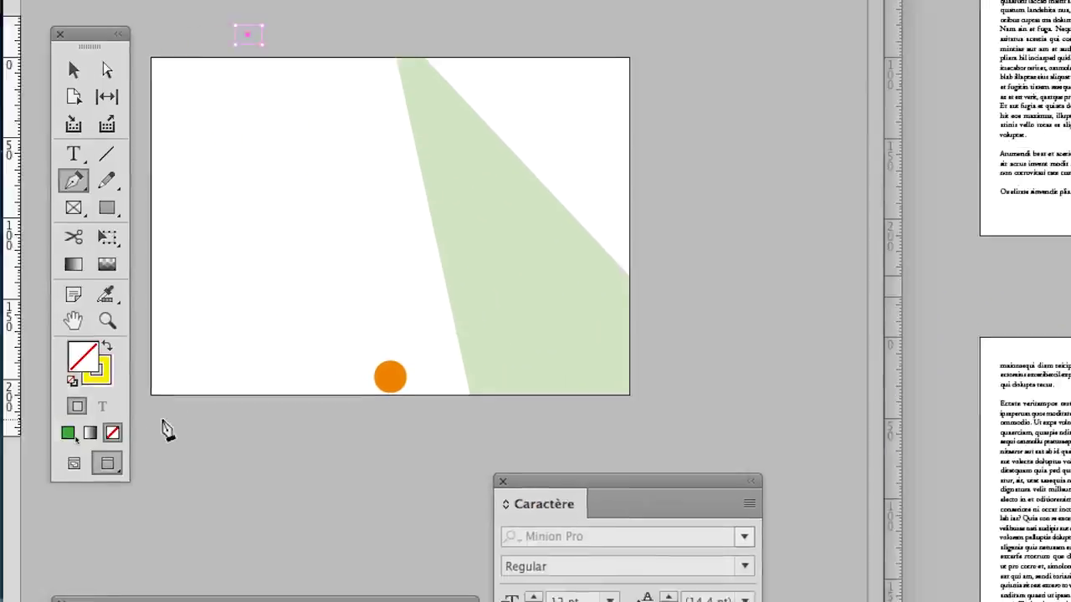
key("w")
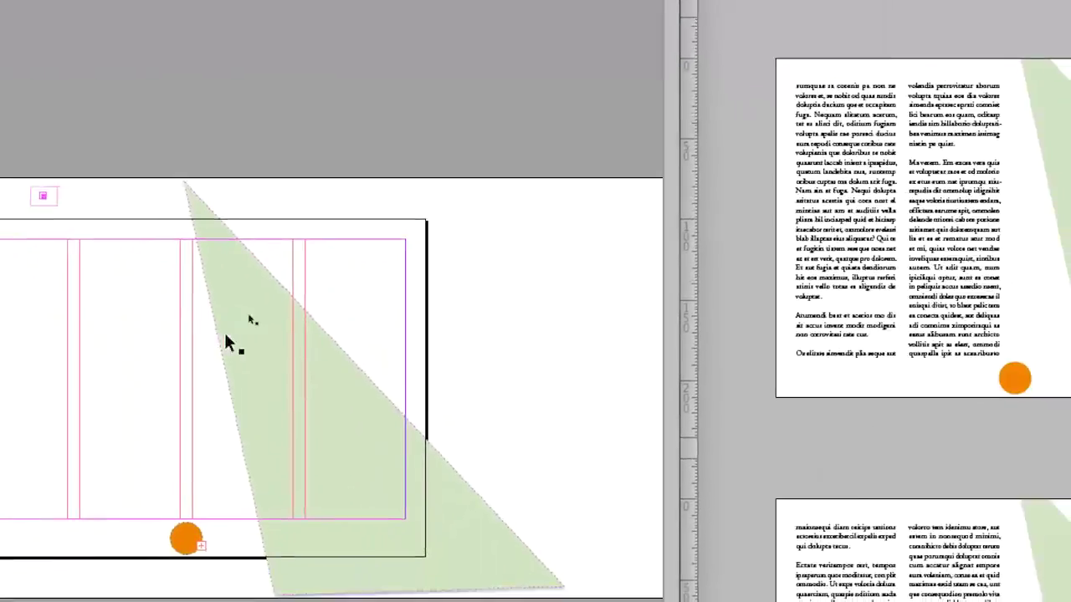
left_click(256, 179)
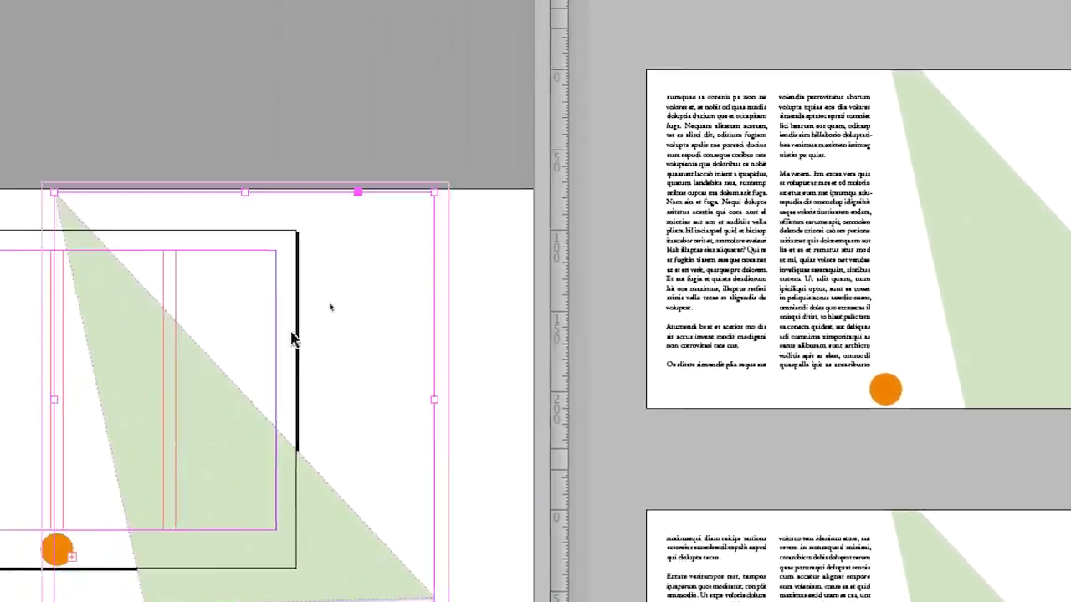
key("a")
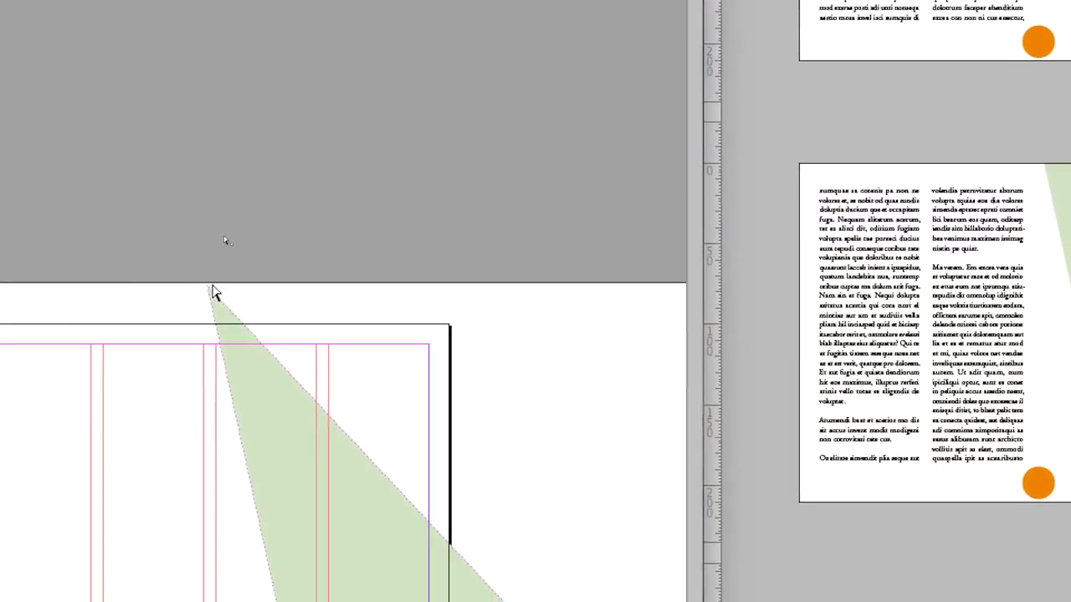
left_click_drag(213, 295, 355, 229)
left_click_drag(259, 270, 362, 246)
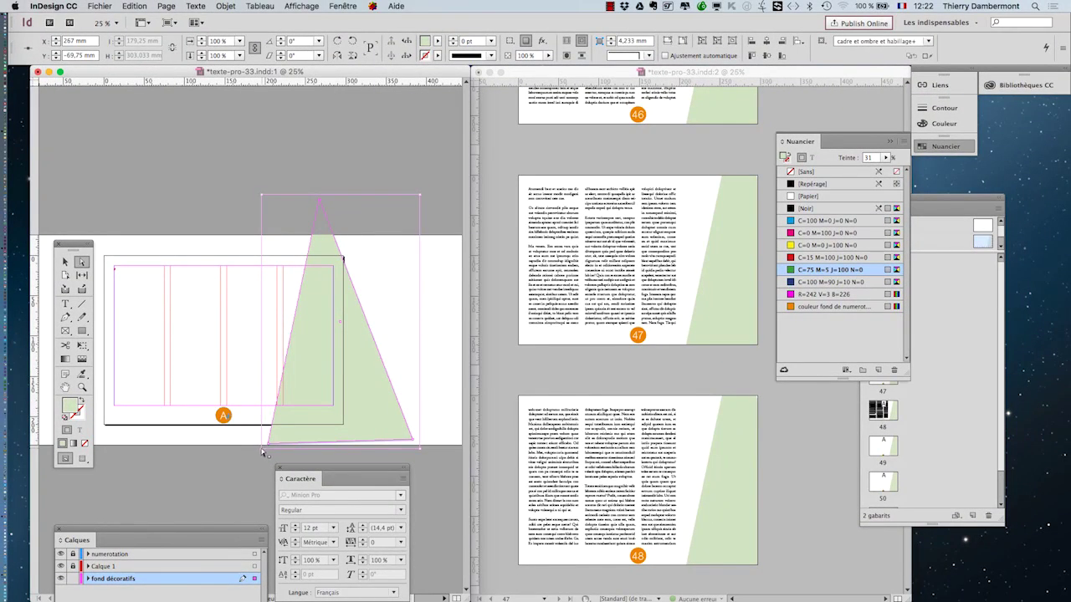
- Move the triangle's lower-left vertex to about X 64.5 mm, Y 226.5 mm, widening its base across the master page
left_click_drag(261, 448, 123, 449)
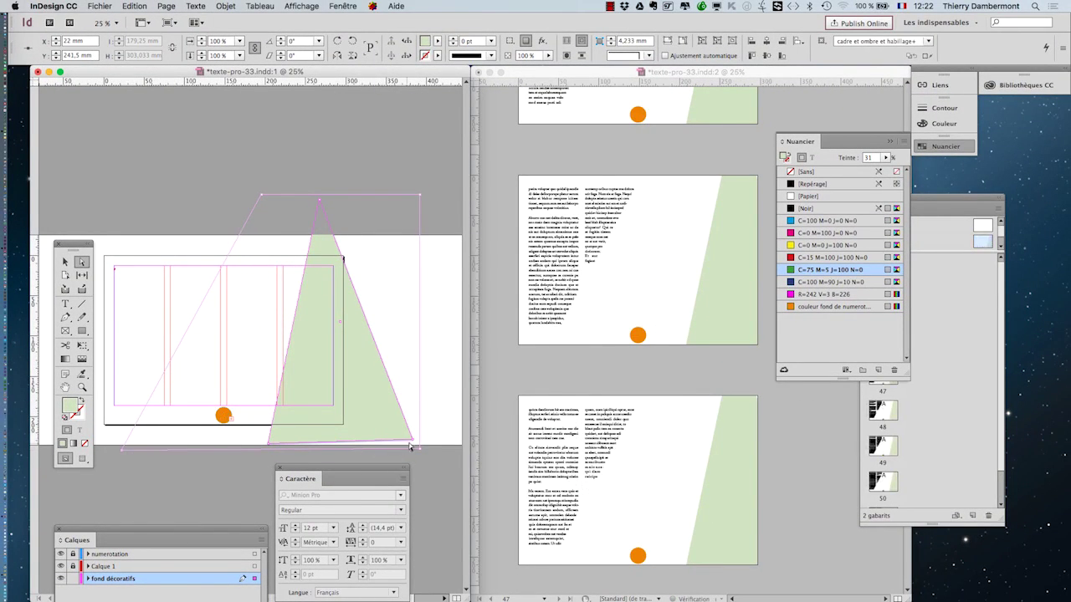
key("super+z")
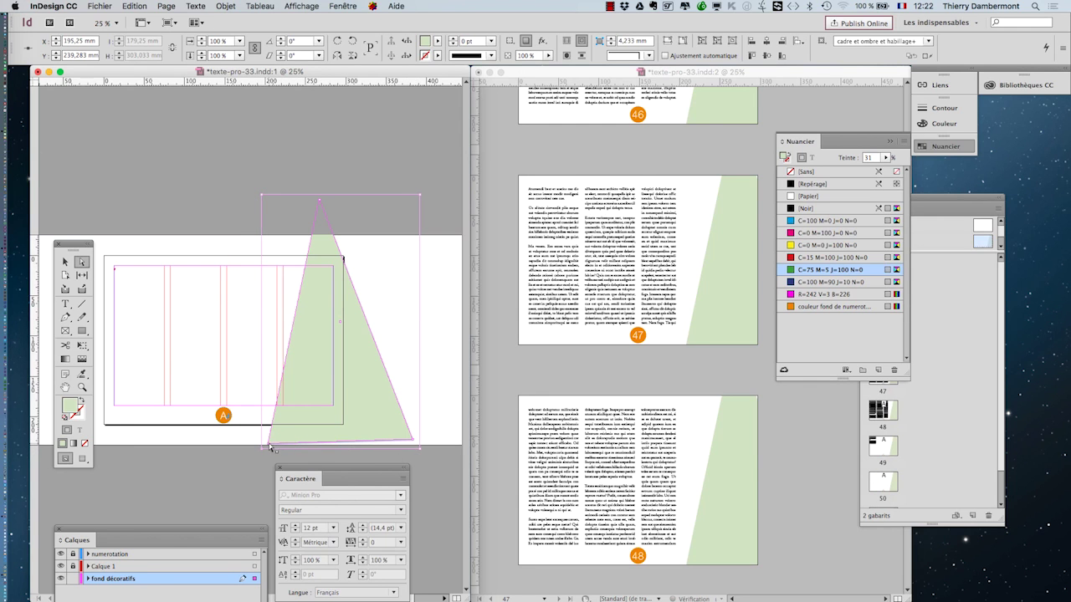
left_click_drag(270, 448, 155, 437)
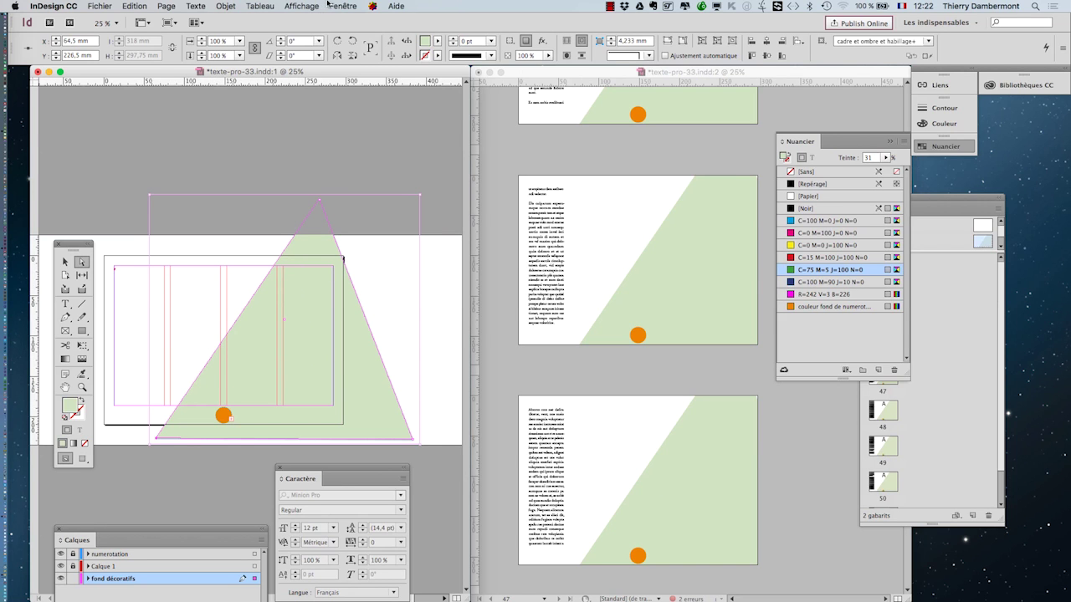
- Remove the text wrap from the green triangle on the master page and move the text wrap settings clear of the shape
left_click(330, 5)
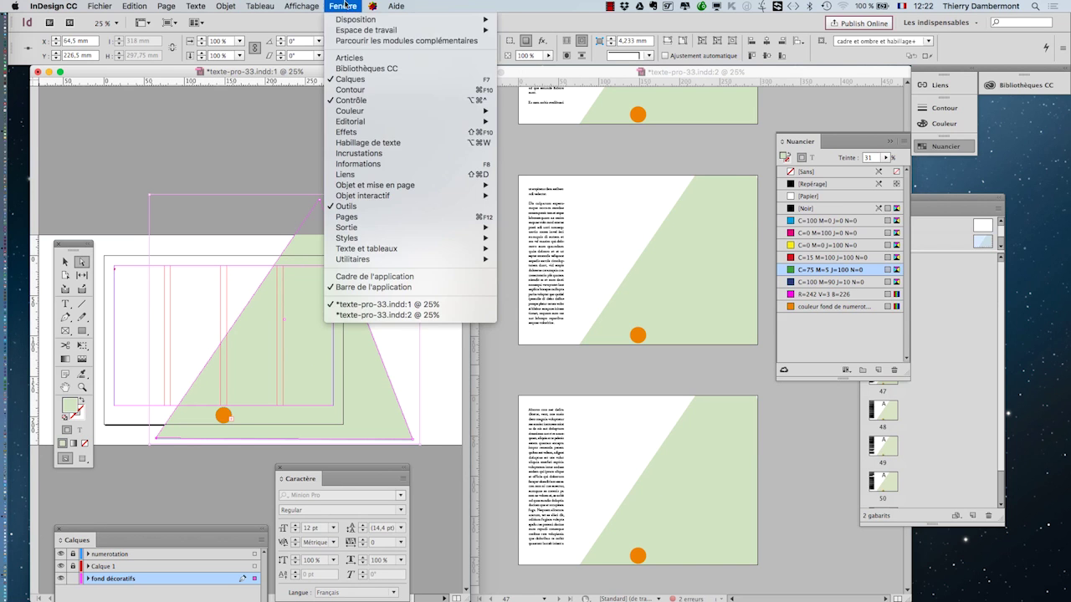
left_click(404, 143)
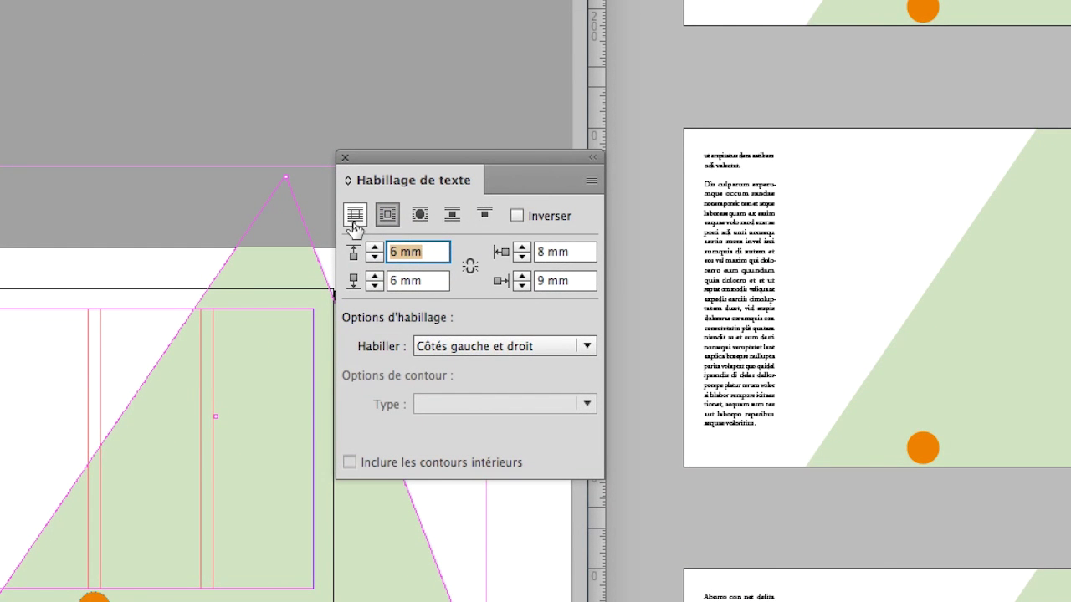
left_click(355, 219)
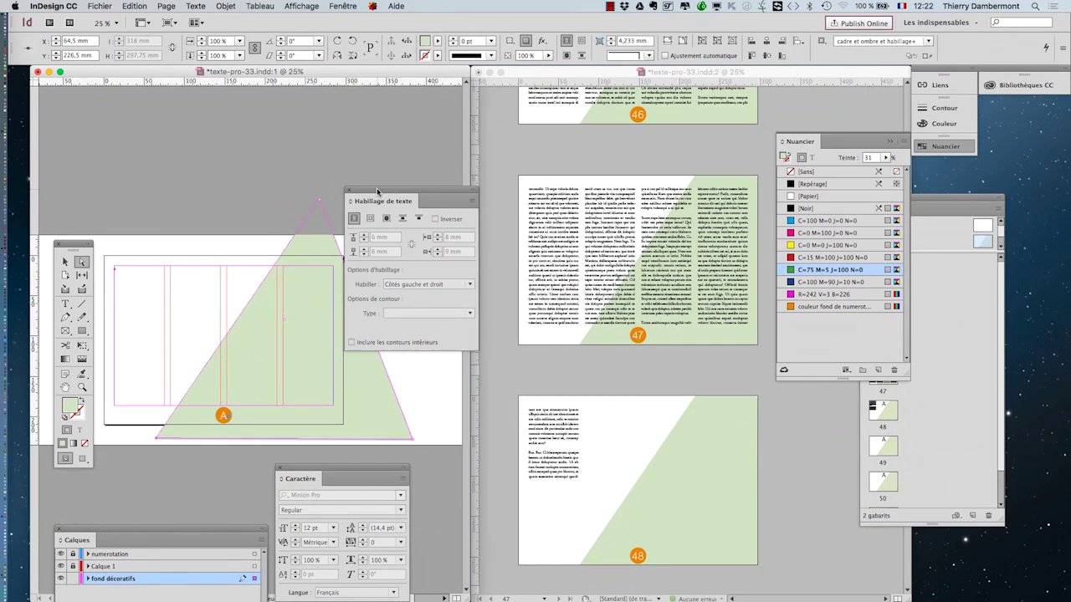
left_click_drag(369, 191, 93, 104)
- Move the triangle's top vertex to about X 285.75 mm, Y -74 mm and its lower-left vertex to about X 180 mm, Y 230 mm
left_click(324, 209)
left_click(320, 211)
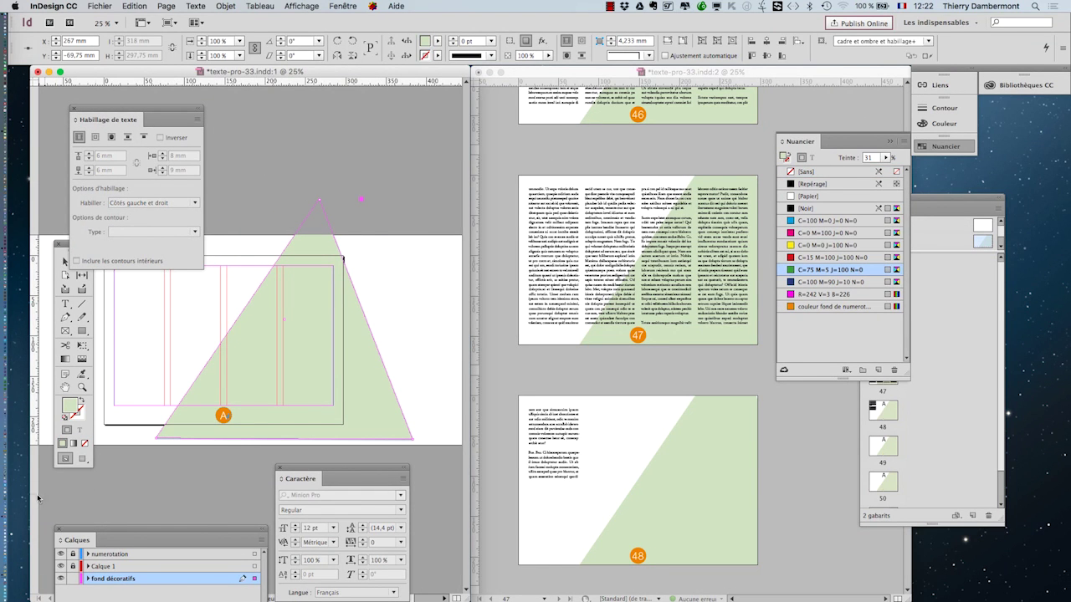
left_click(375, 219)
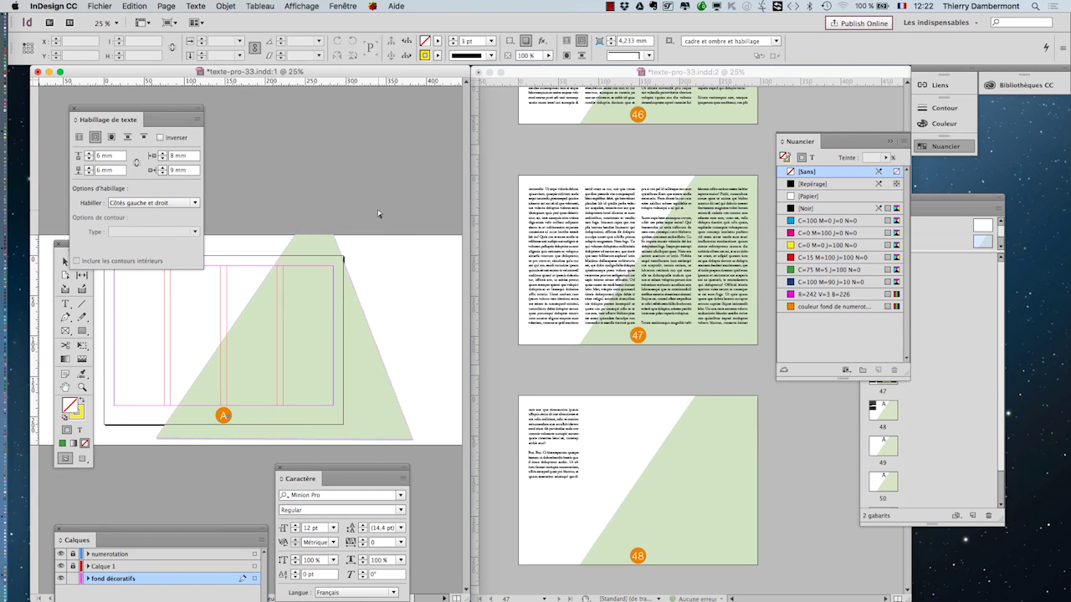
left_click(321, 204)
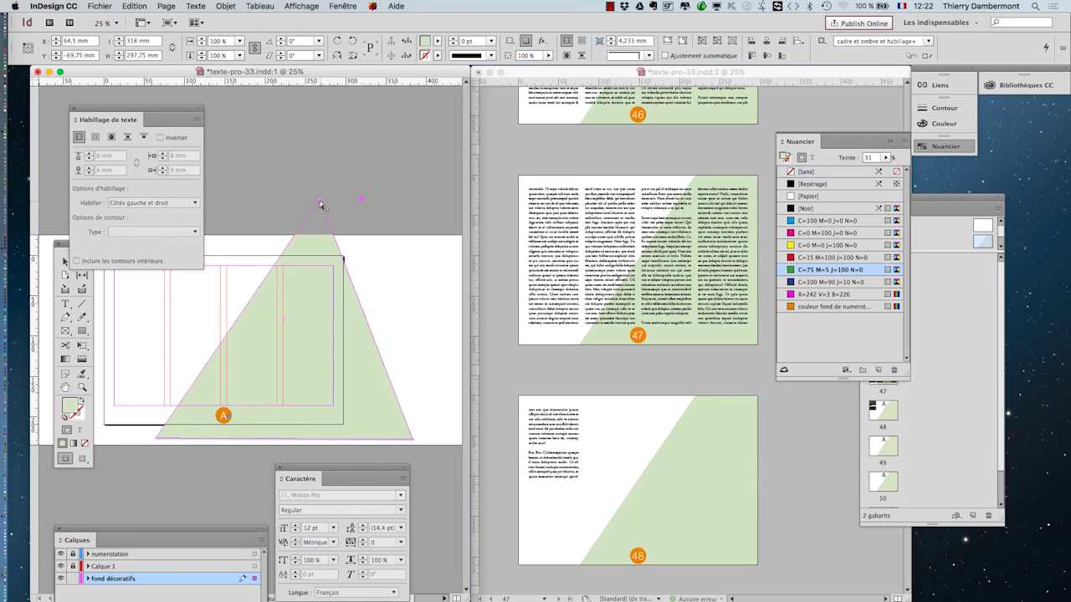
left_click_drag(327, 201, 335, 198)
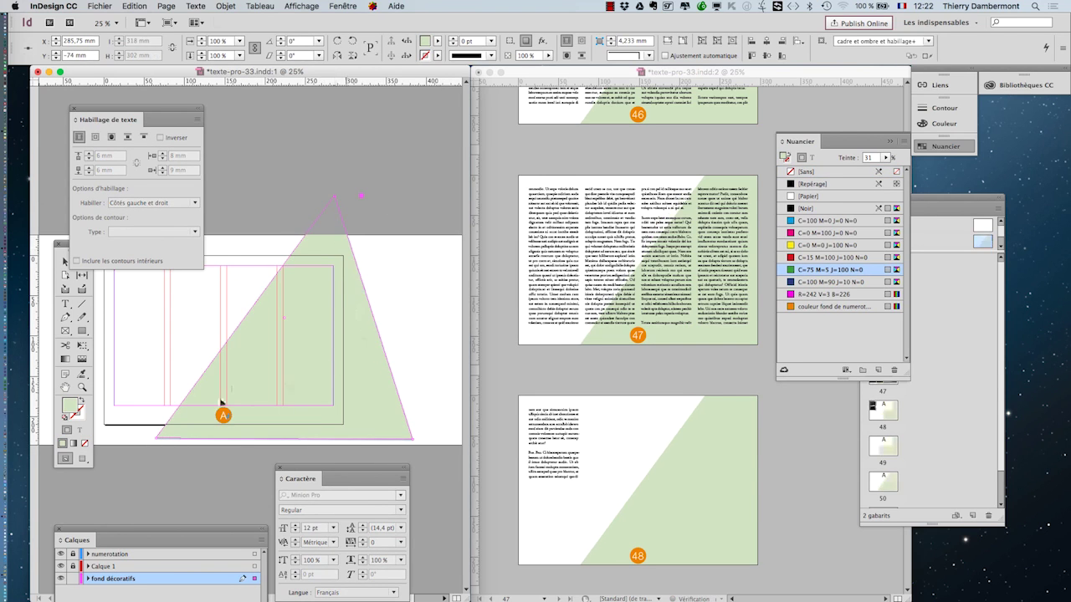
left_click_drag(159, 441, 250, 443)
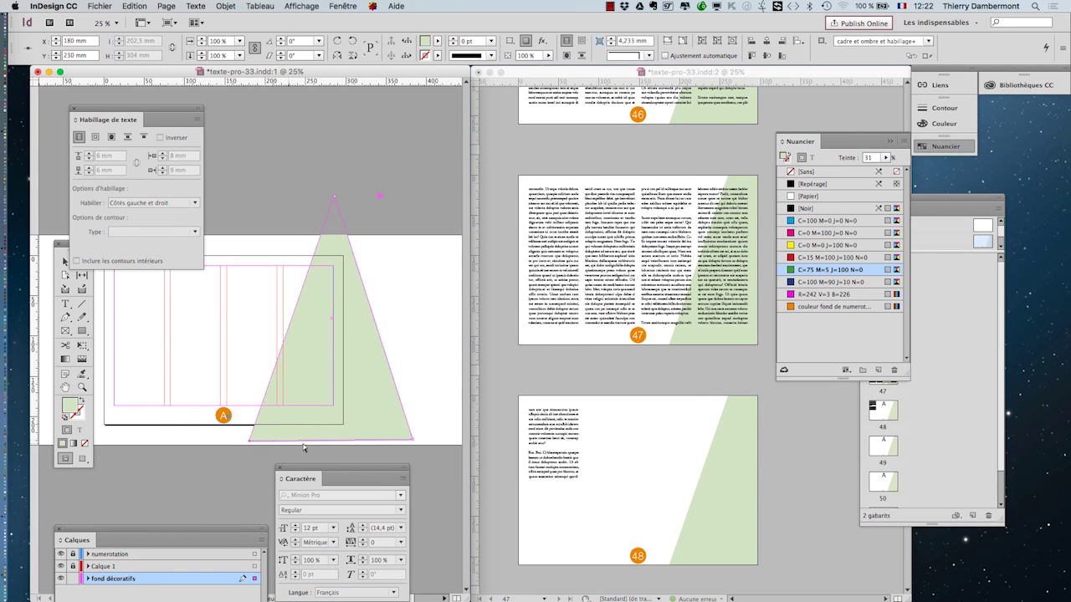
- Fill the triangle with the cyan C=100 M=0 J=0 N=0 swatch at a 15% tint and check the document pages
left_click(821, 221)
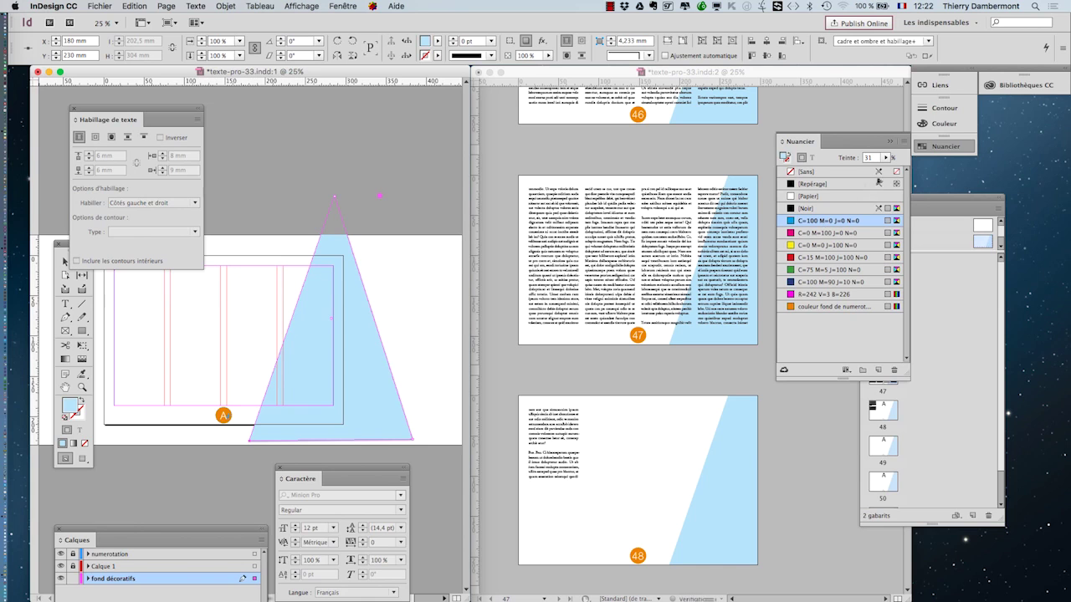
left_click(887, 158)
left_click_drag(849, 171, 841, 171)
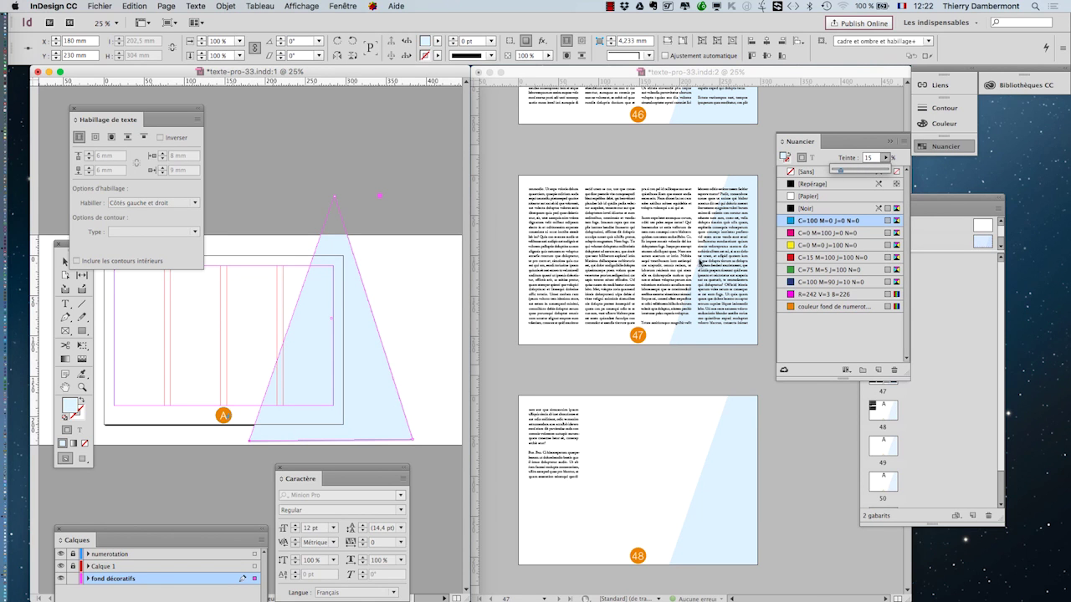
scroll(700, 262, "up", 3)
scroll(700, 262, "down", 3)
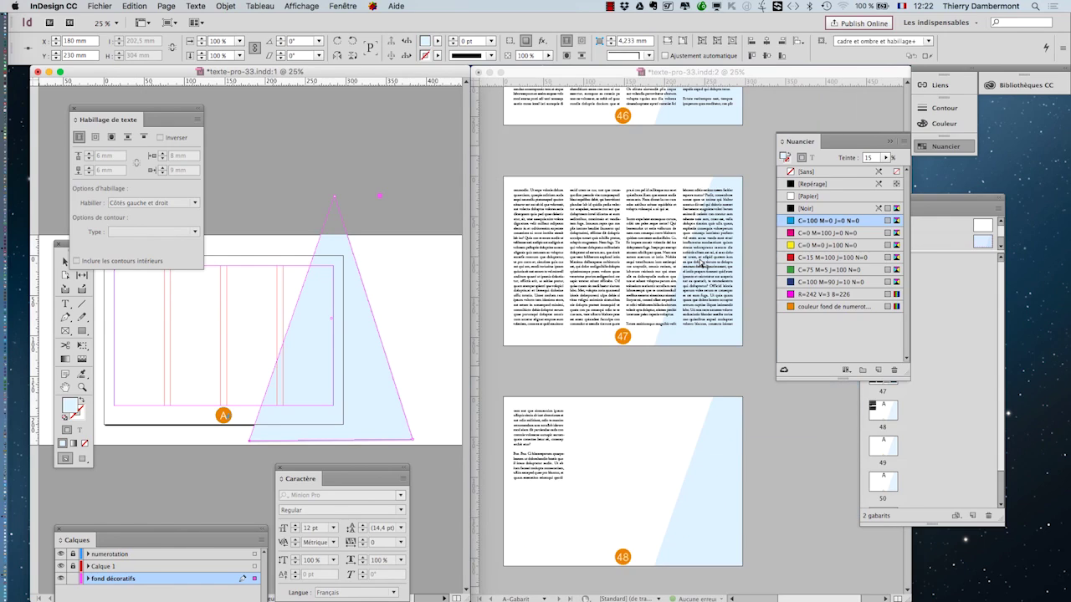